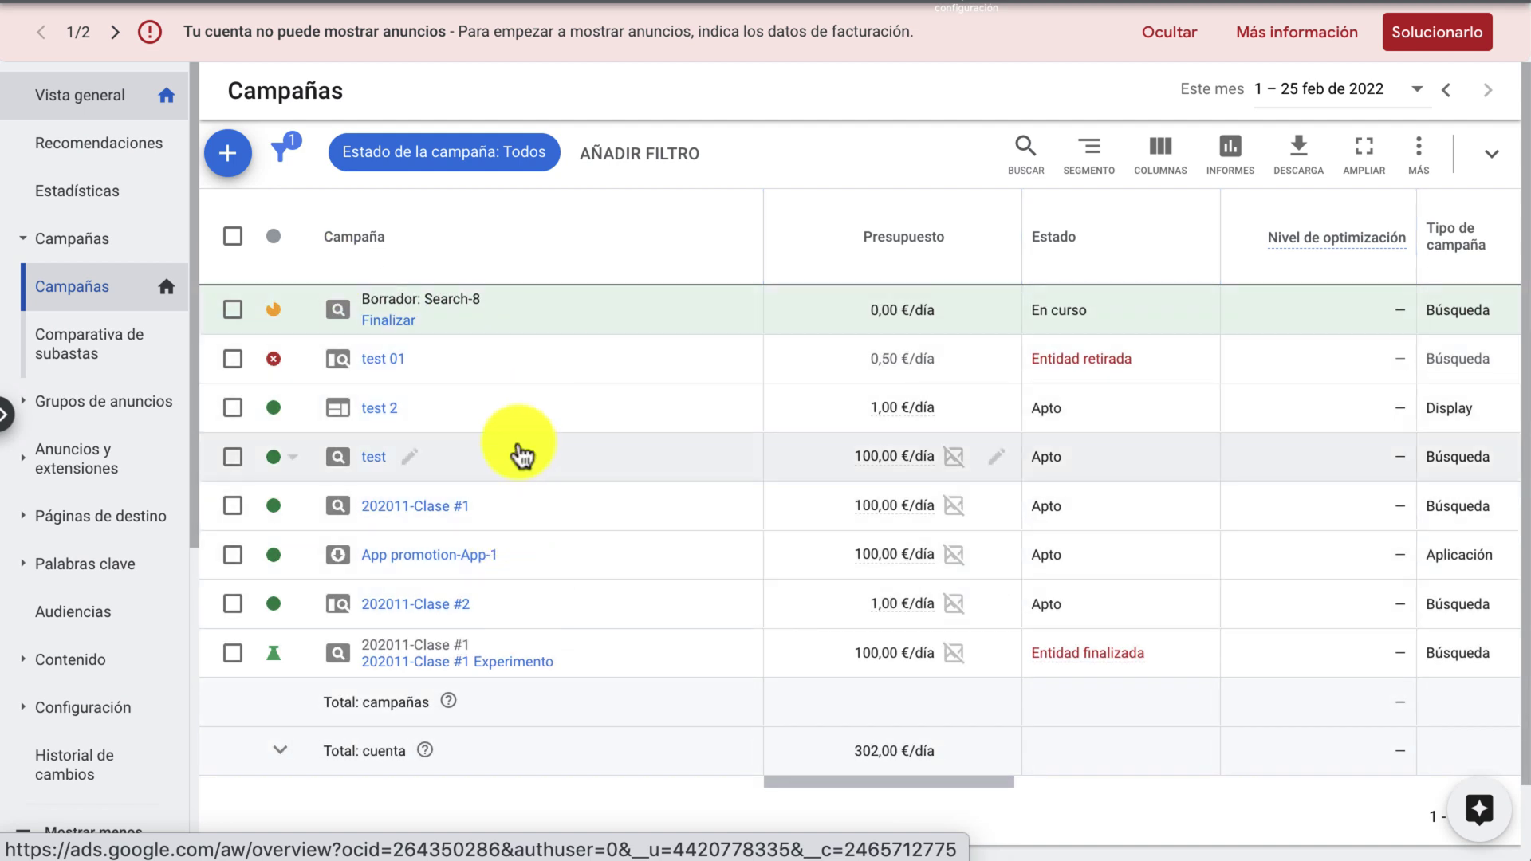
Step: Create a new ad group in the "test" search campaign and name it "test"
{"action": "left_click", "coordinate": [371, 459]}
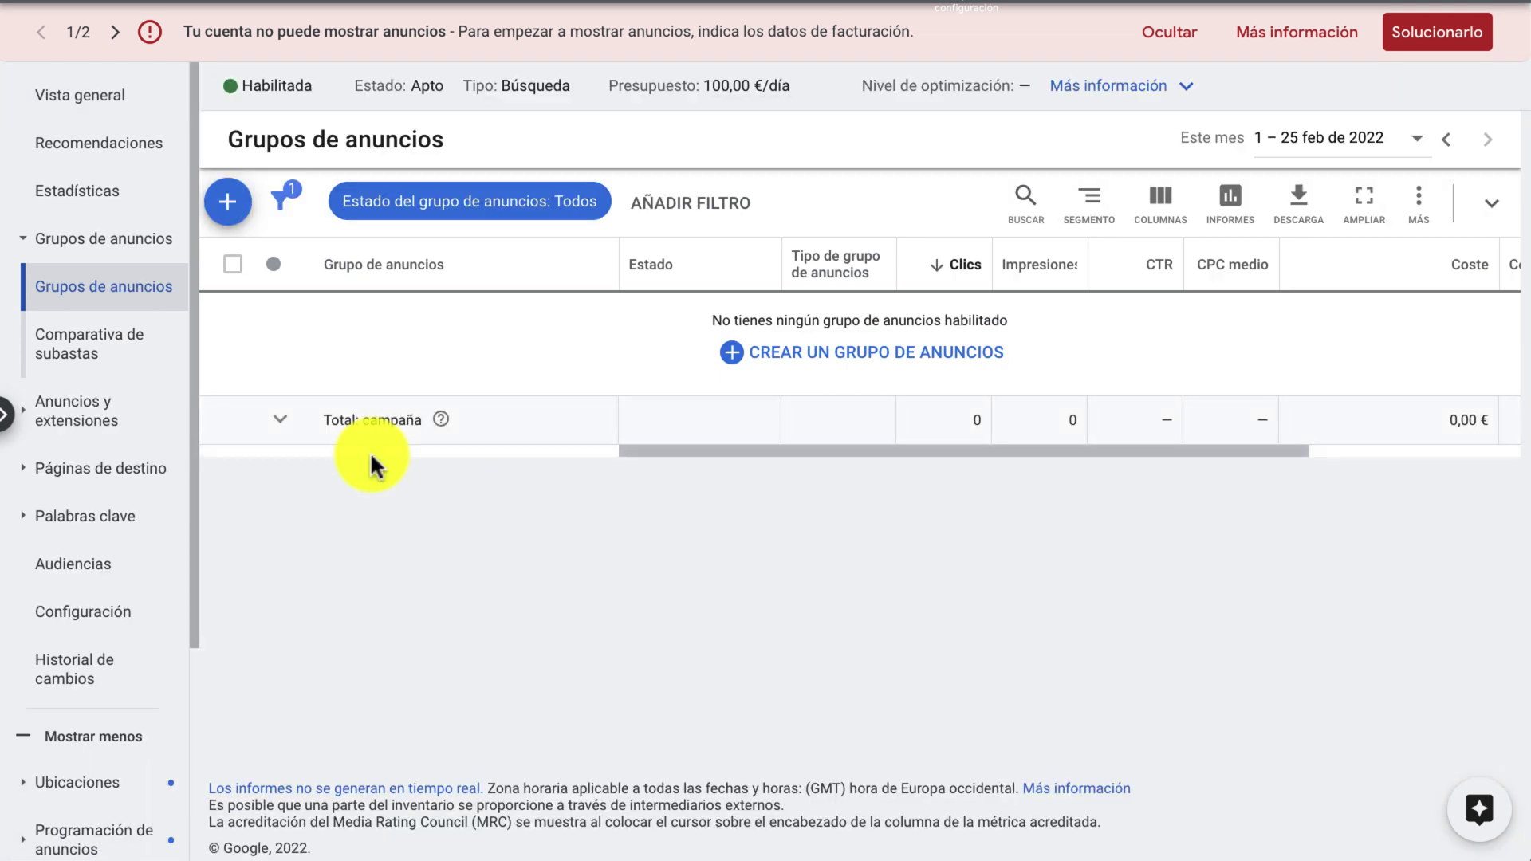
{"action": "left_click", "coordinate": [734, 356]}
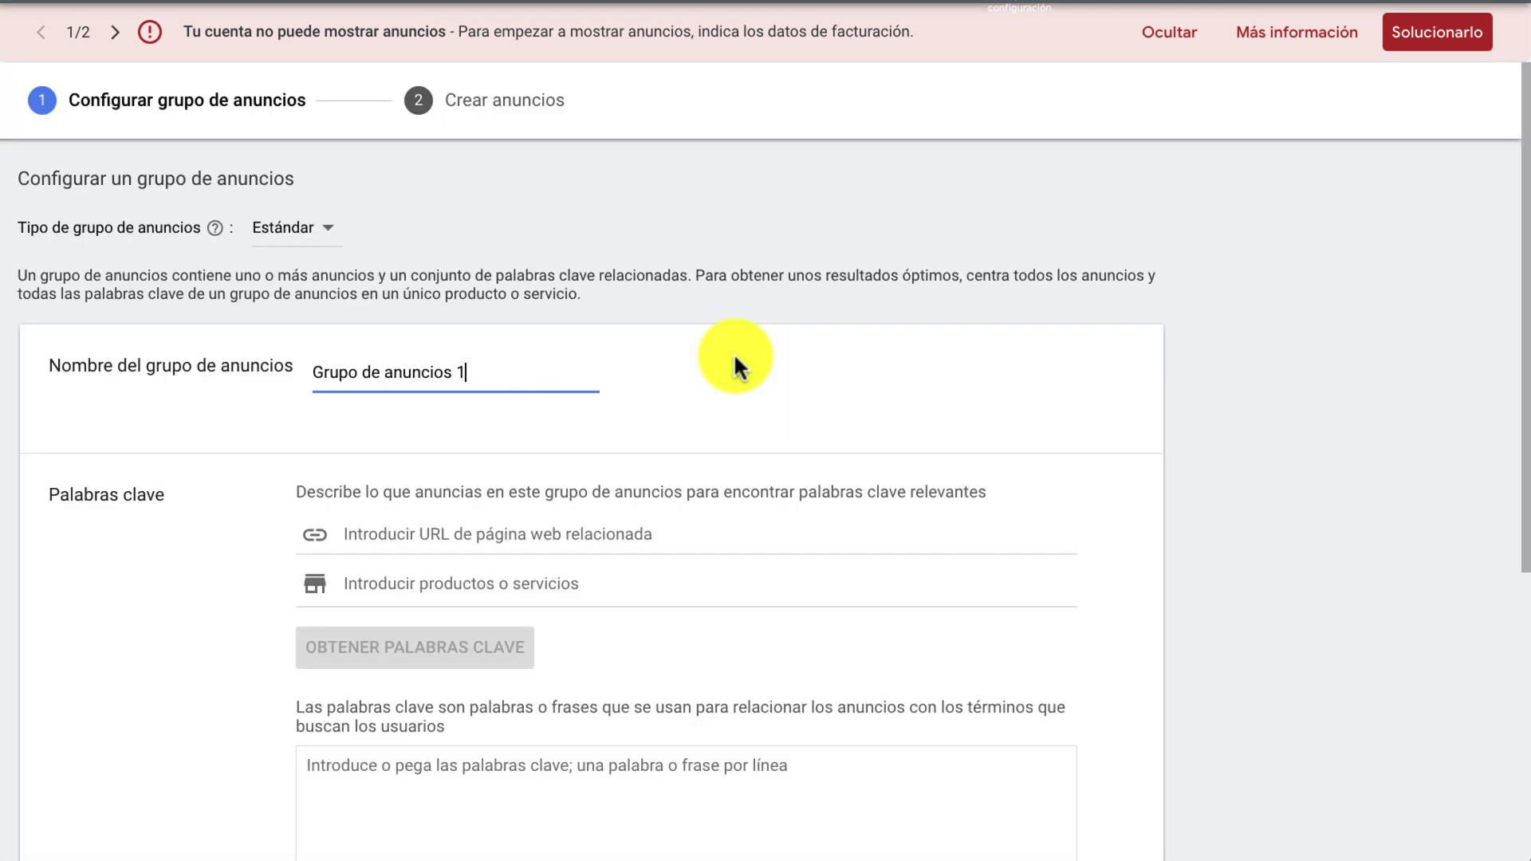
{"action": "triple_click", "coordinate": [420, 370]}
{"action": "type", "text": "test"}
Step: Generate keyword suggestions for the ad group from the related website sevillafc.es
{"action": "left_click", "coordinate": [515, 541]}
{"action": "scroll", "coordinate": [516, 546], "scroll_direction": "down", "scroll_amount": 3}
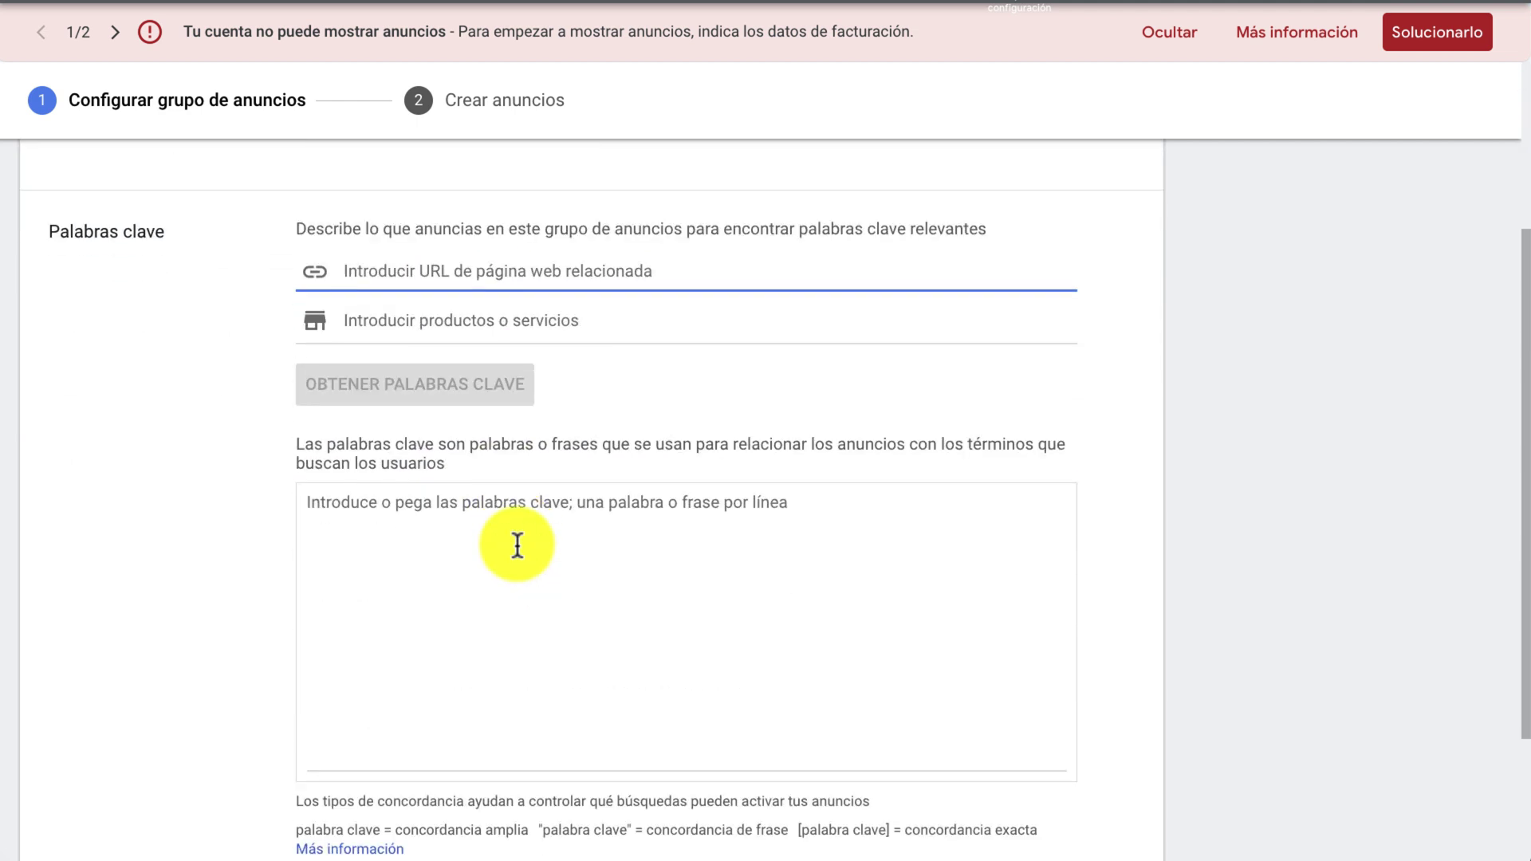
{"action": "type", "text": "sevi"}
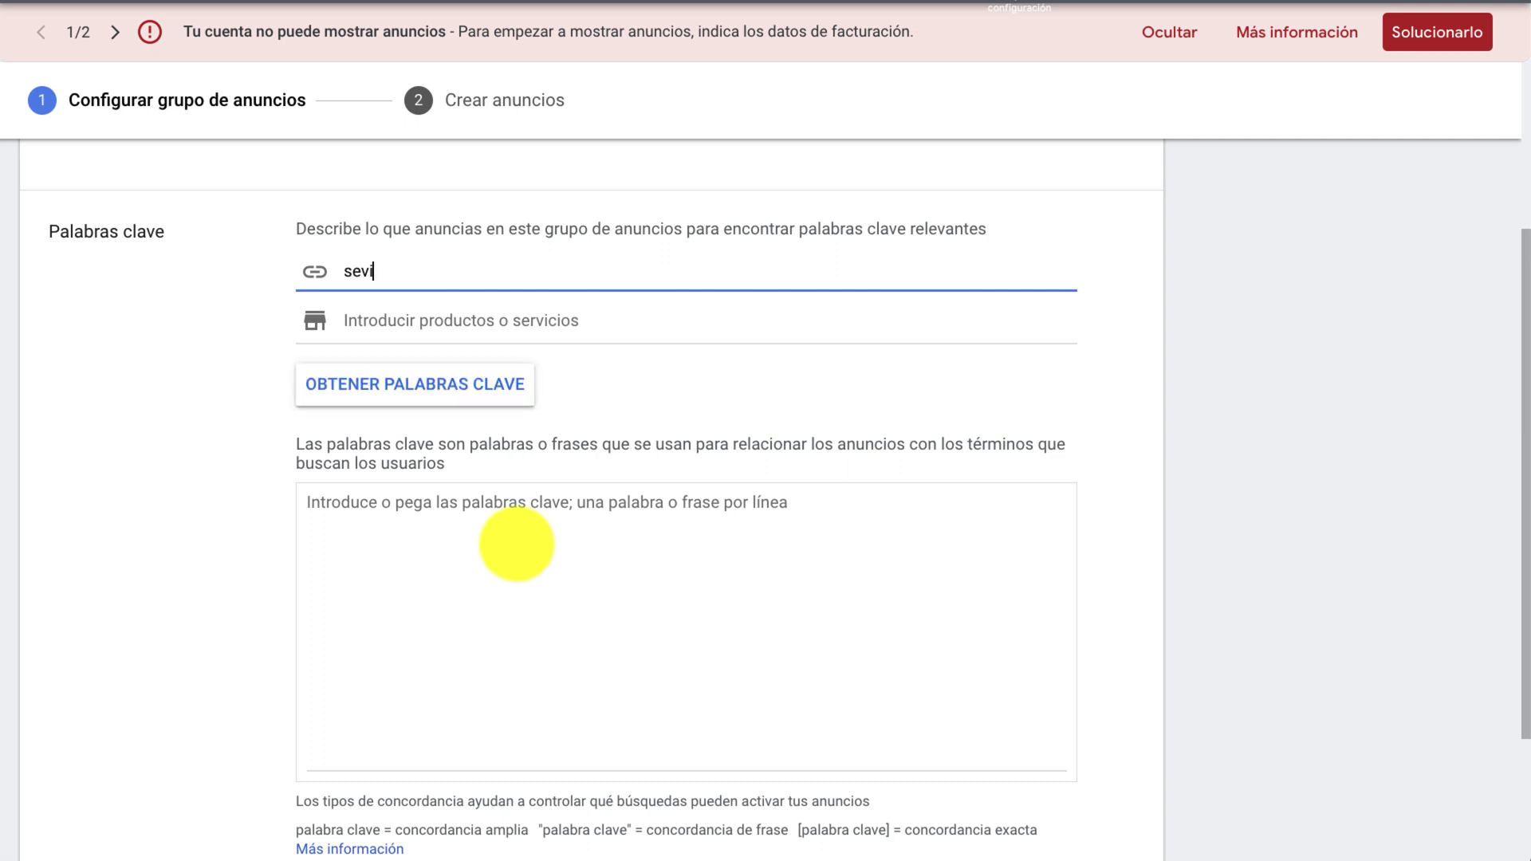
{"action": "type", "text": "llafc.es"}
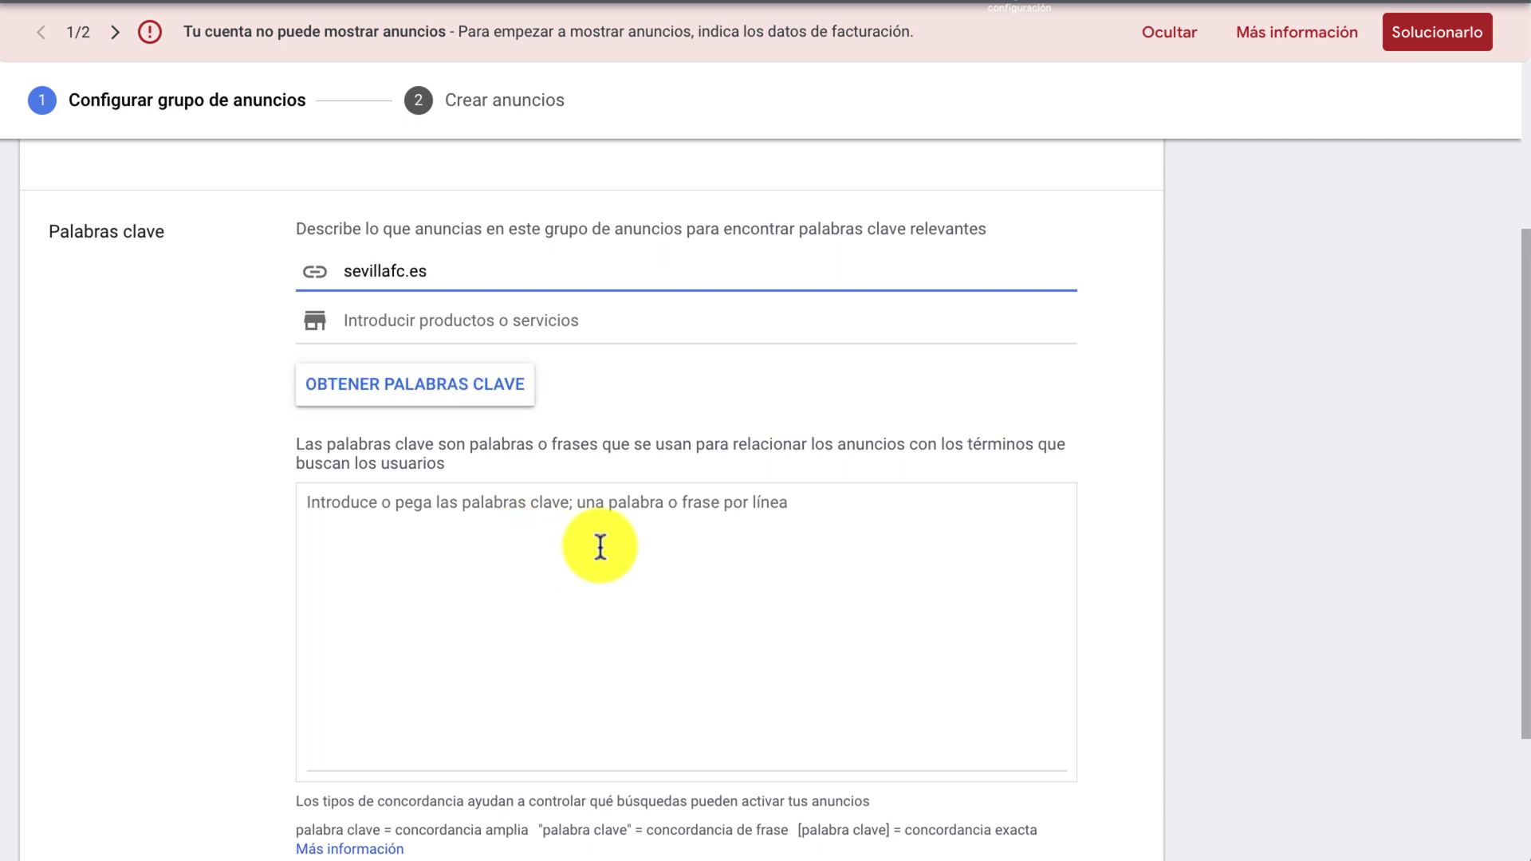
{"action": "left_click", "coordinate": [467, 392]}
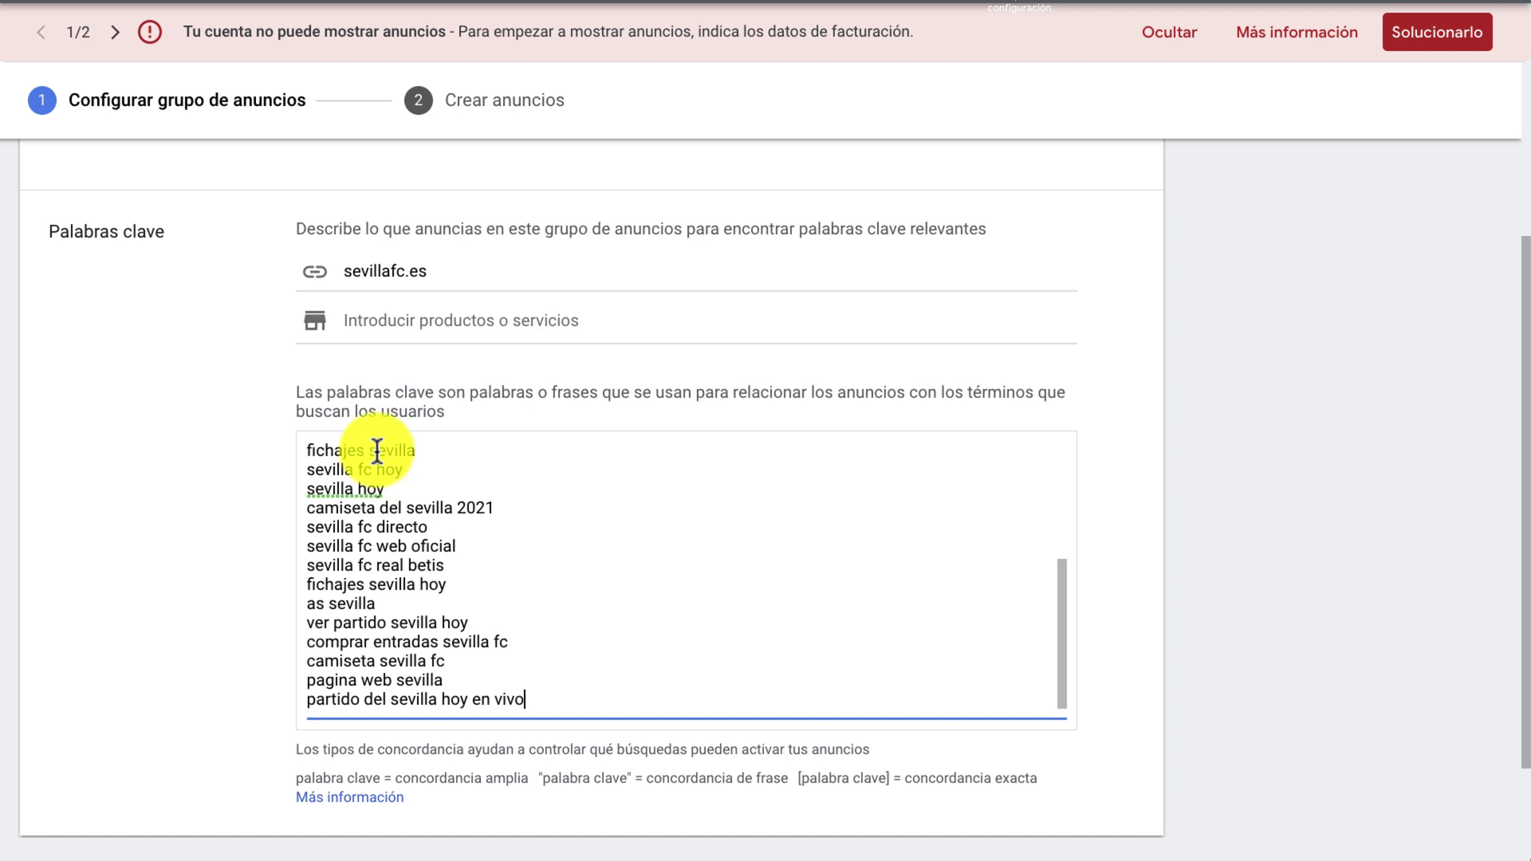
Step: Delete the keywords "sevilla betis", "ver sevilla fc en directo online", "fc sevilla fc" and "futbol club" from the list
{"action": "scroll", "coordinate": [318, 451], "scroll_direction": "down", "scroll_amount": 2}
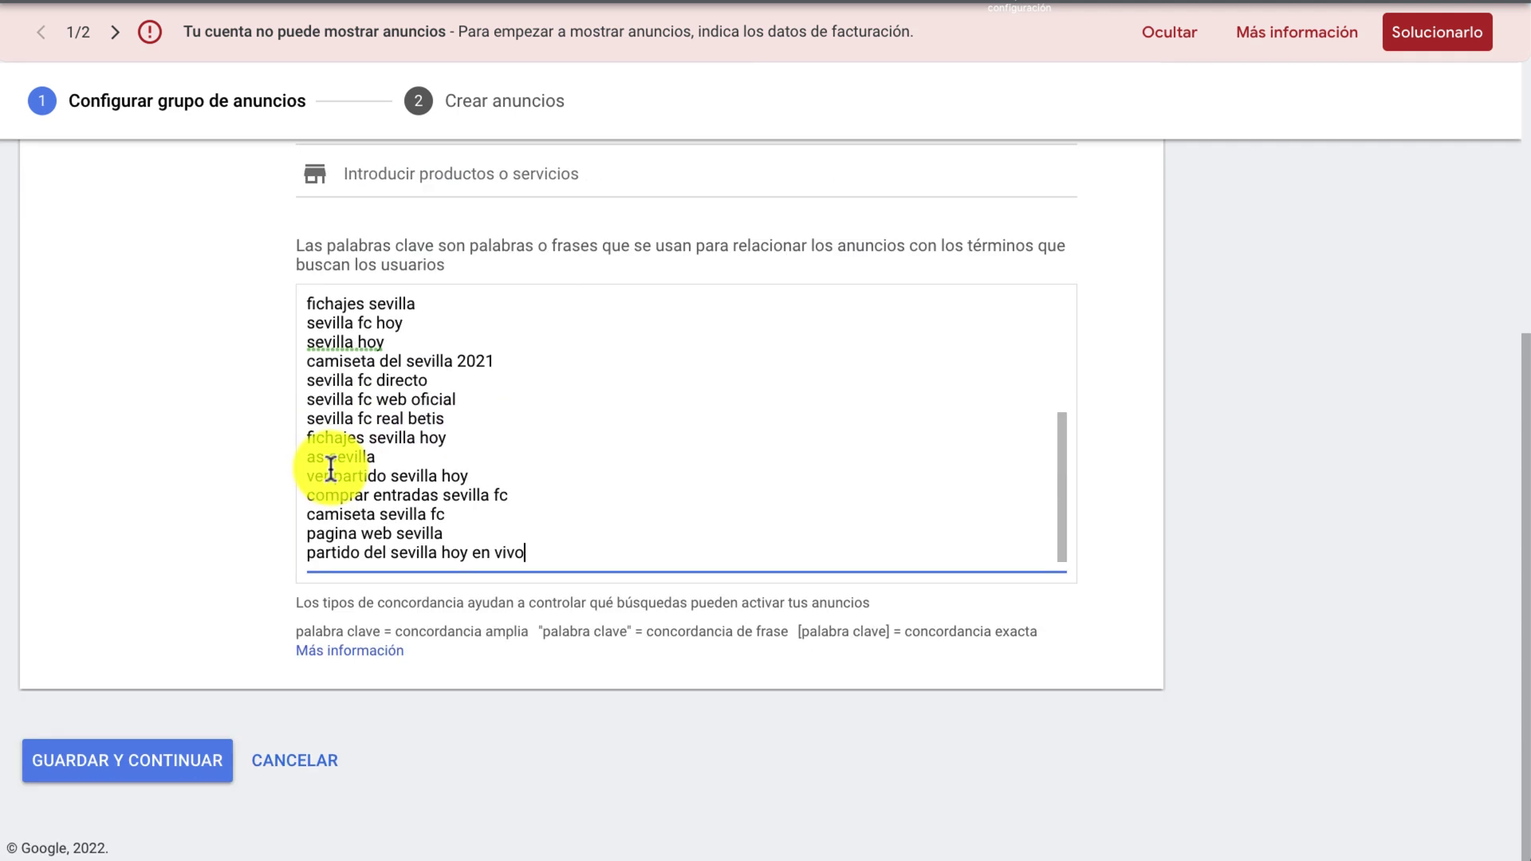
{"action": "left_click_drag", "start_coordinate": [499, 468], "coordinate": [274, 277]}
{"action": "left_click", "coordinate": [339, 331]}
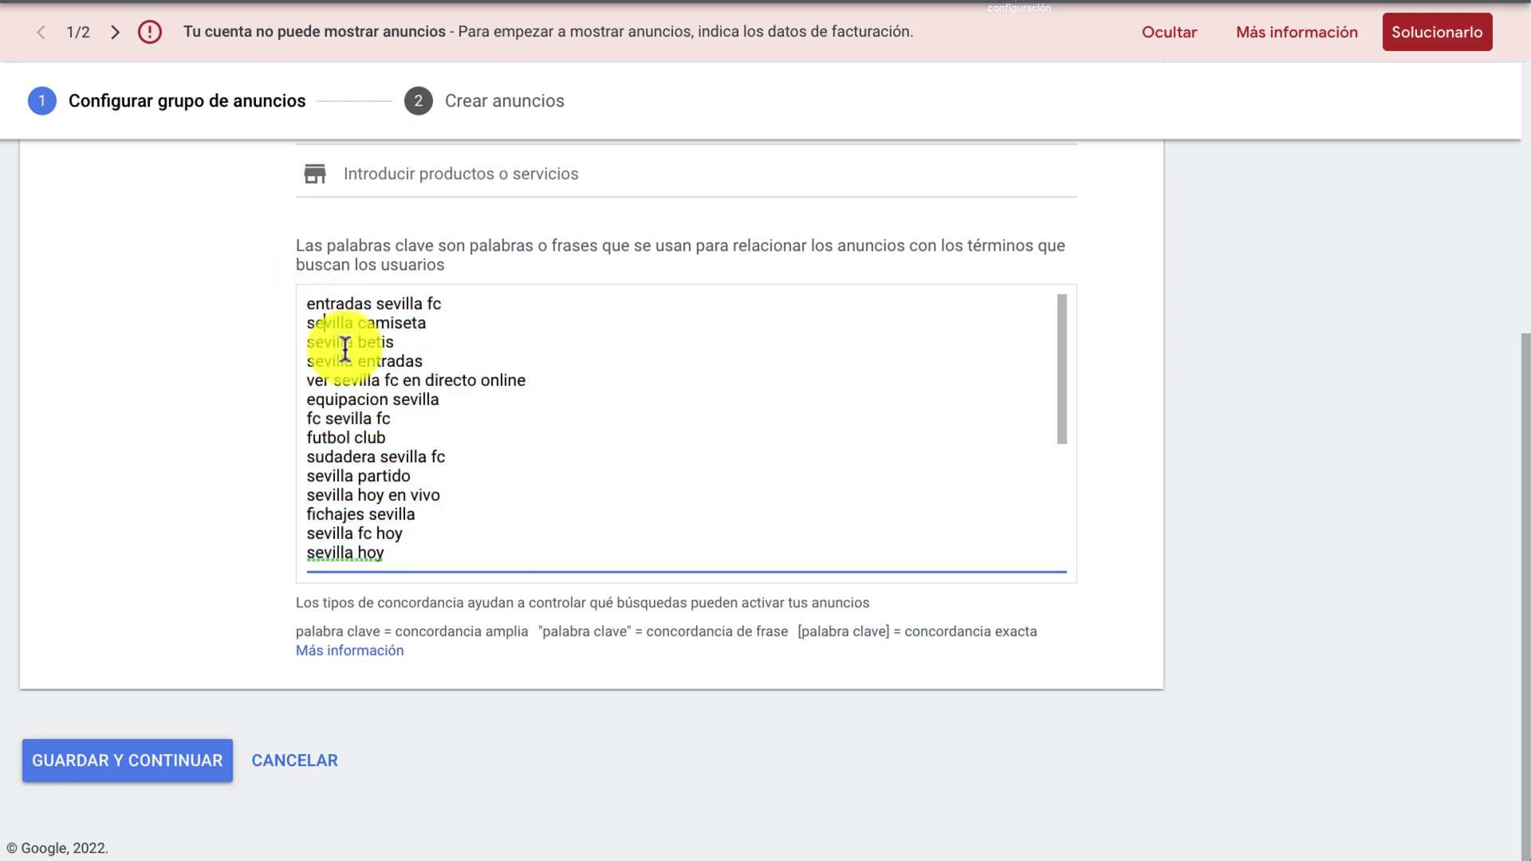
{"action": "left_click_drag", "start_coordinate": [310, 343], "coordinate": [419, 345]}
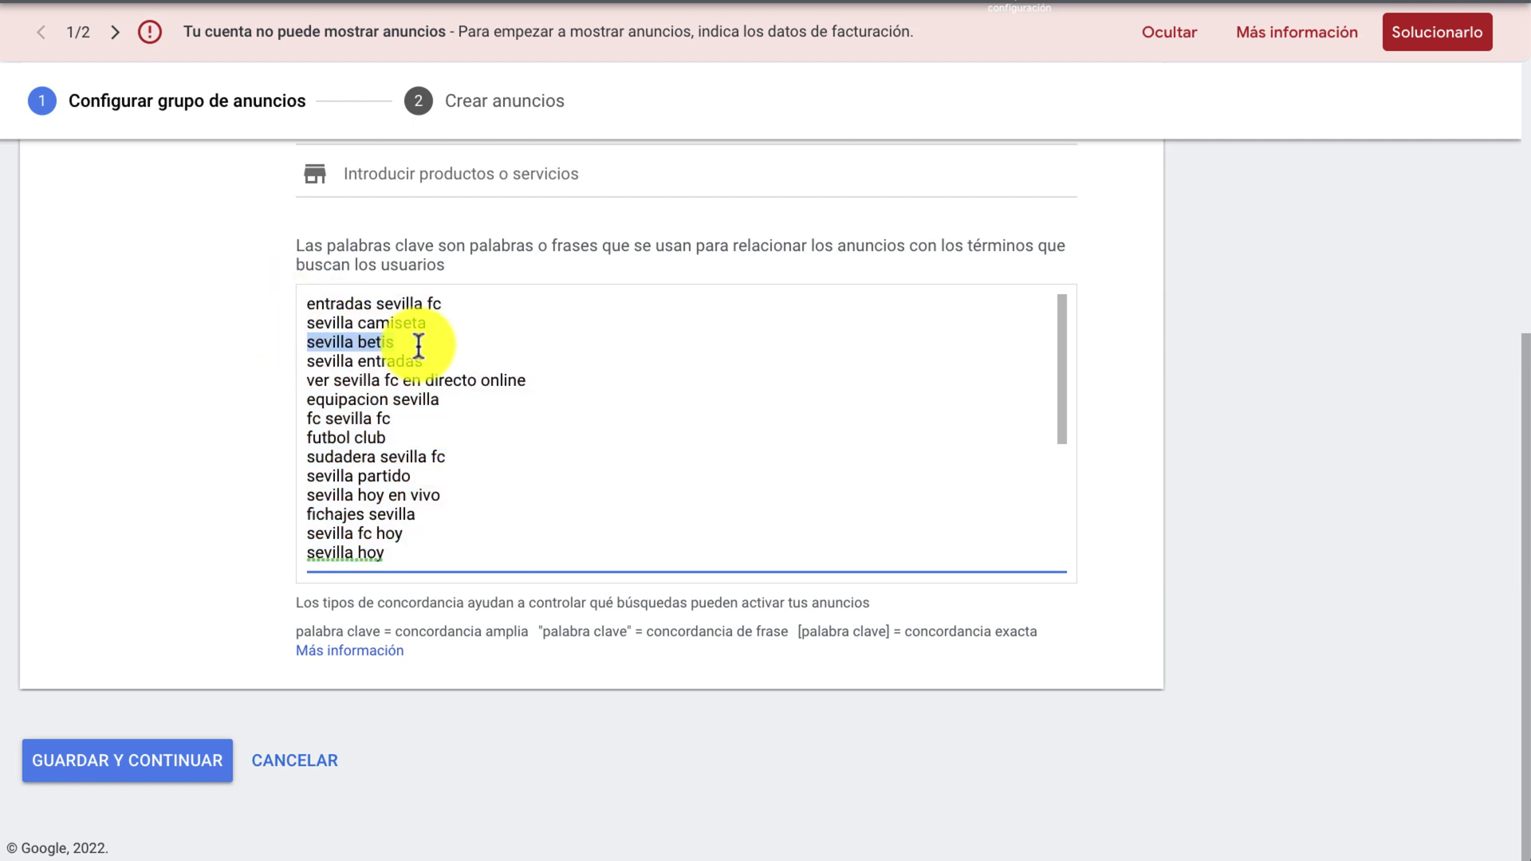
{"action": "key", "text": "BackSpace"}
{"action": "key", "text": "BackSpace"}
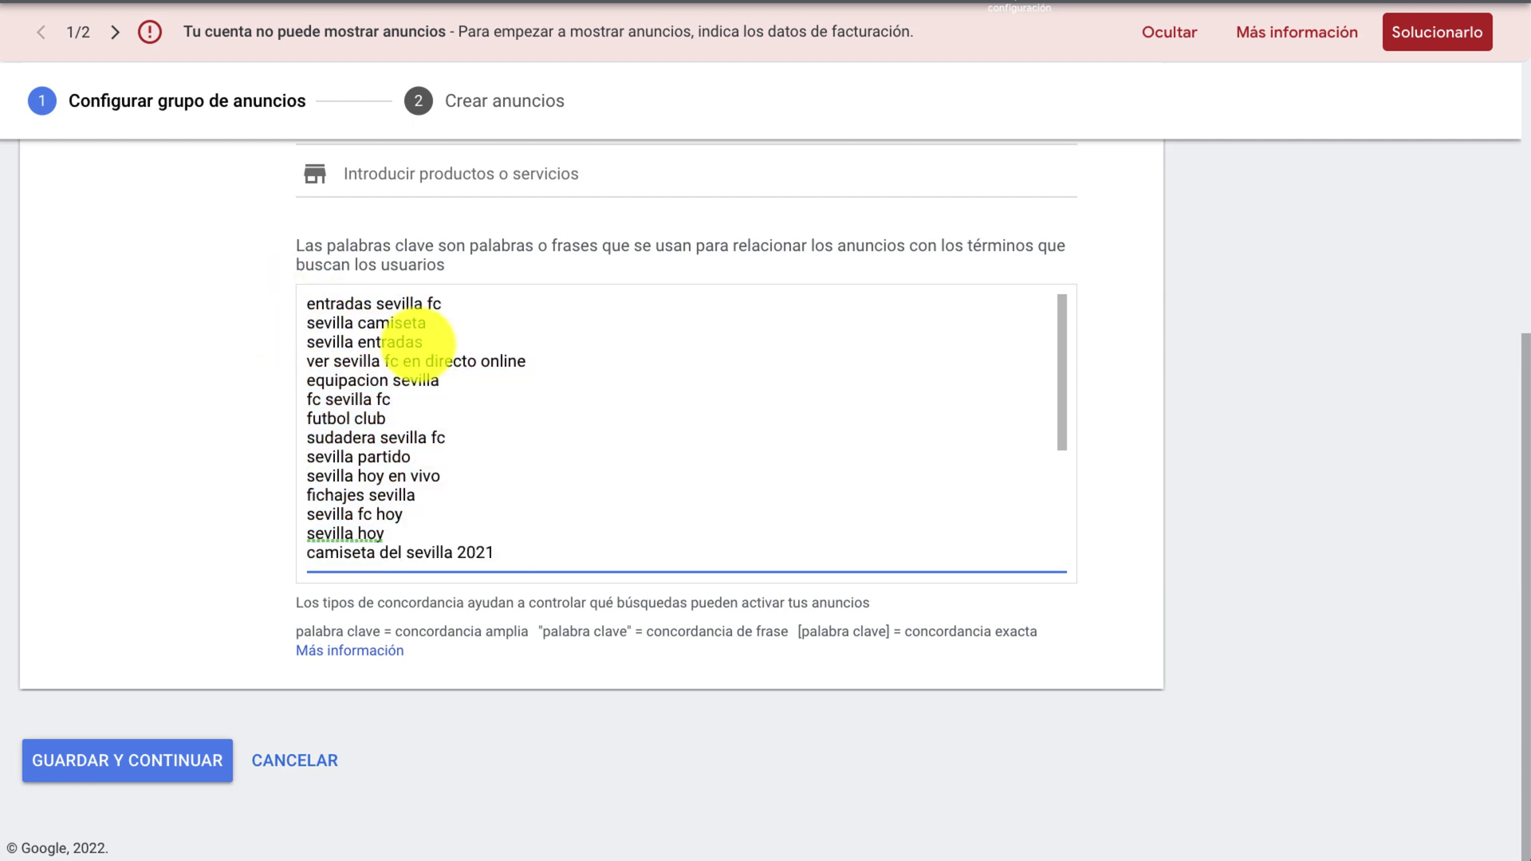
{"action": "triple_click", "coordinate": [417, 355]}
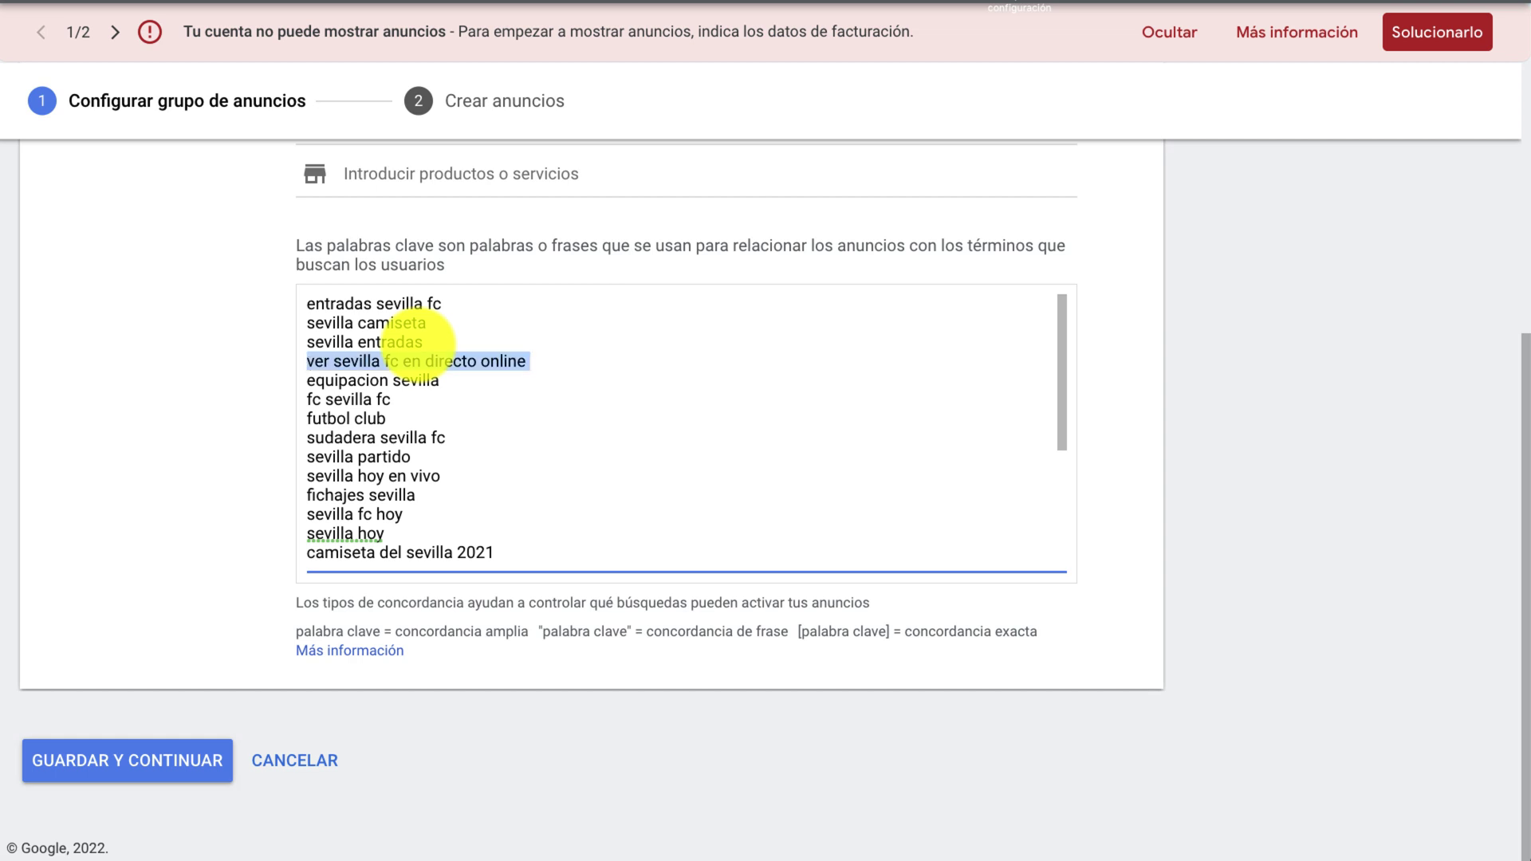
{"action": "key", "text": "BackSpace"}
{"action": "key", "text": "shift+Down"}
{"action": "key", "text": "shift+Down"}
{"action": "key", "text": "BackSpace"}
Step: Delete the block of keywords from "sevilla partido" through "sevilla hoy", keeping "sudadera sevilla fc" above it
{"action": "key", "text": "Down"}
{"action": "key", "text": "shift+Down"}
{"action": "key", "text": "shift+Down"}
{"action": "key", "text": "shift+Down"}
{"action": "key", "text": "shift+Down"}
{"action": "key", "text": "shift+Down"}
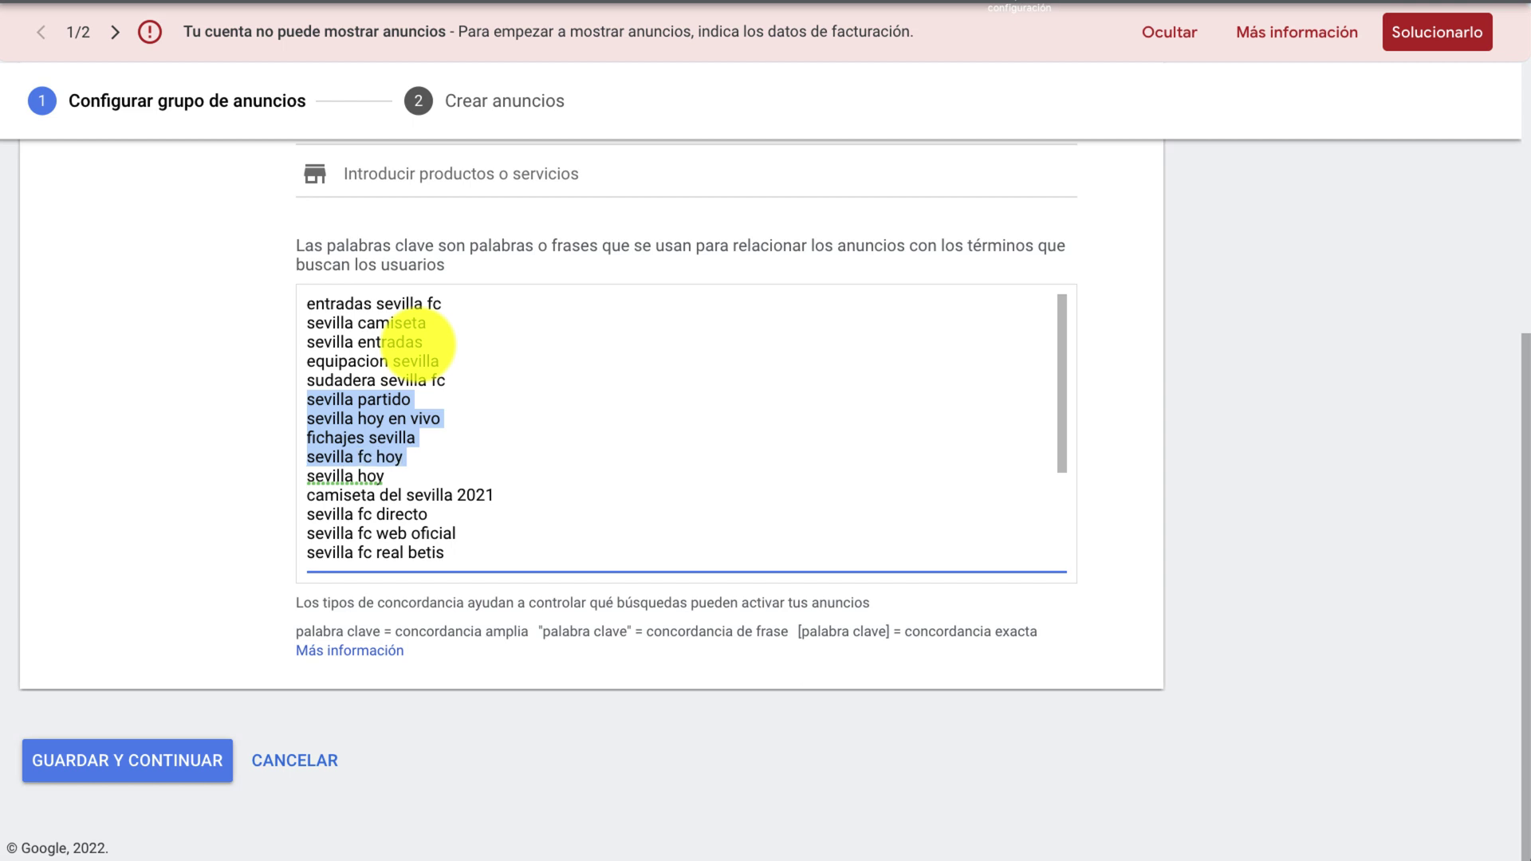
{"action": "key", "text": "BackSpace"}
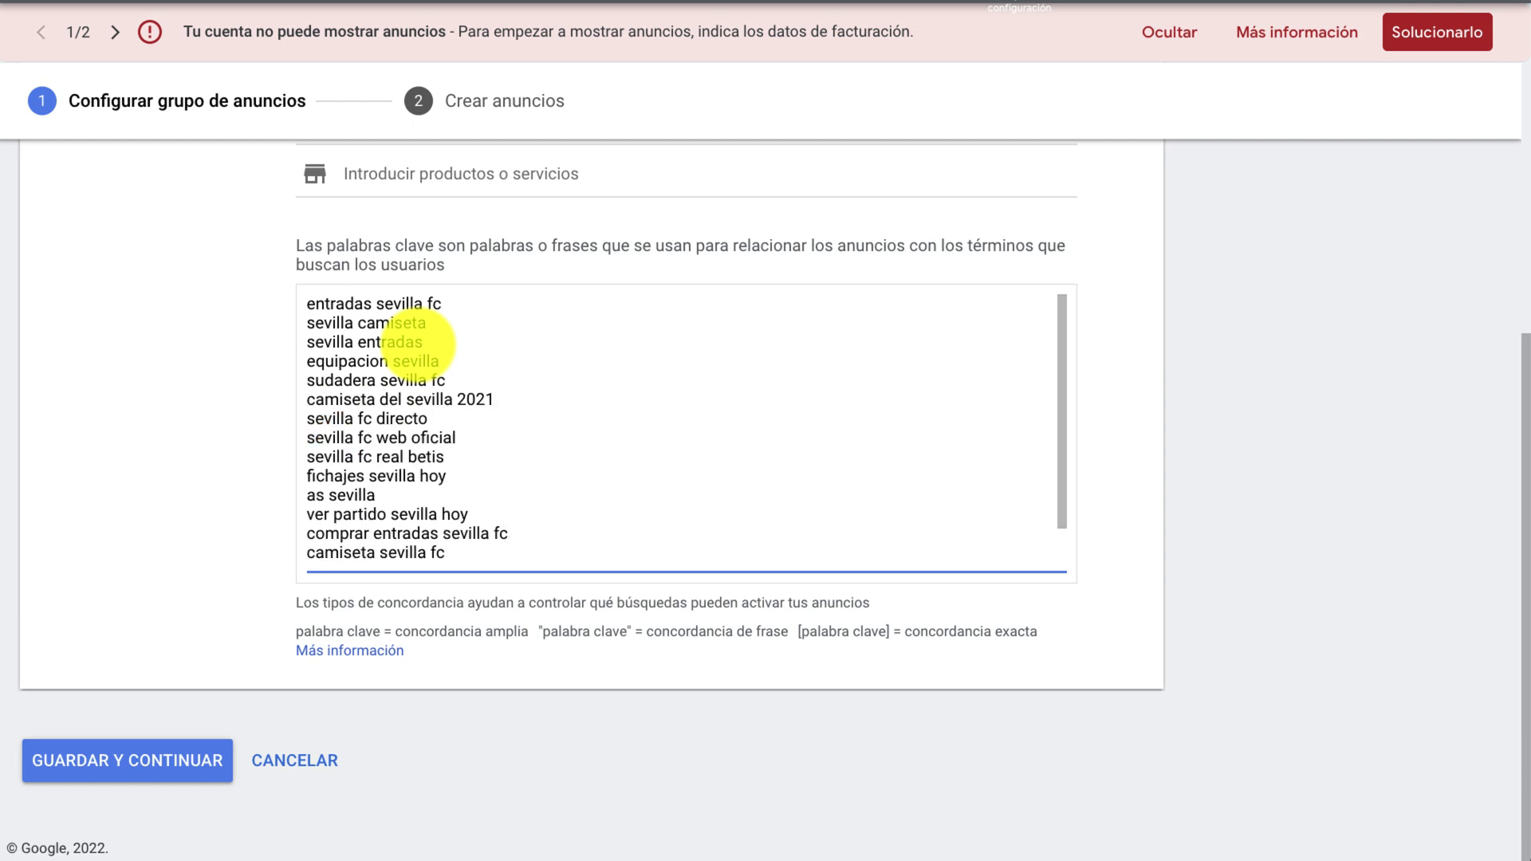
Step: Delete the keywords from "sevilla fc directo" through "as sevilla", plus "ver partido sevilla hoy"
{"action": "key", "text": "shift+Down"}
{"action": "key", "text": "shift+Down"}
{"action": "key", "text": "shift+Down"}
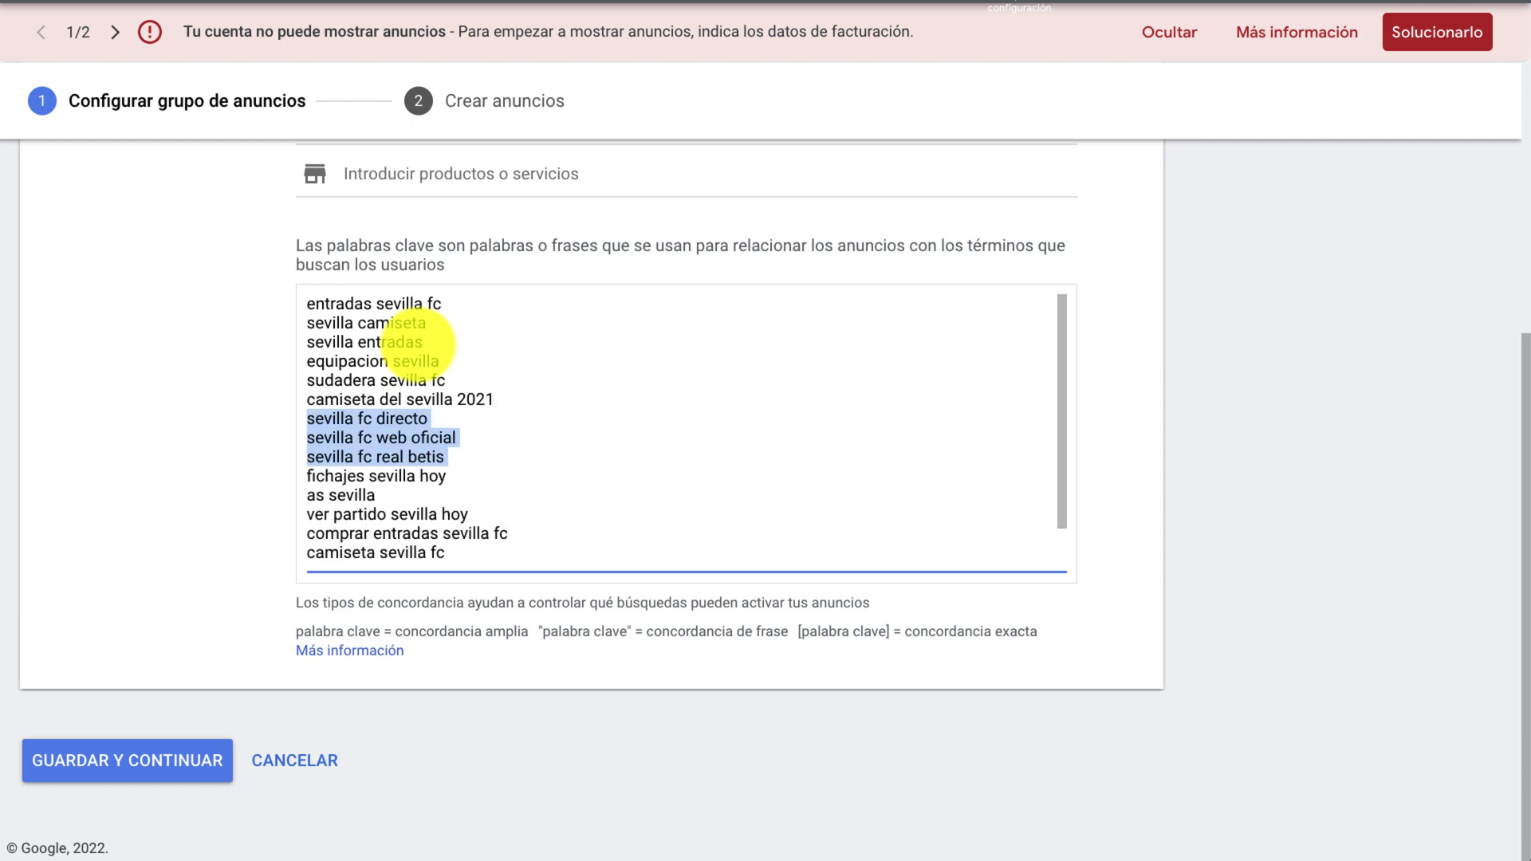
{"action": "key", "text": "shift+Down"}
{"action": "key", "text": "shift+Down"}
{"action": "key", "text": "BackSpace"}
{"action": "key", "text": "shift+Down"}
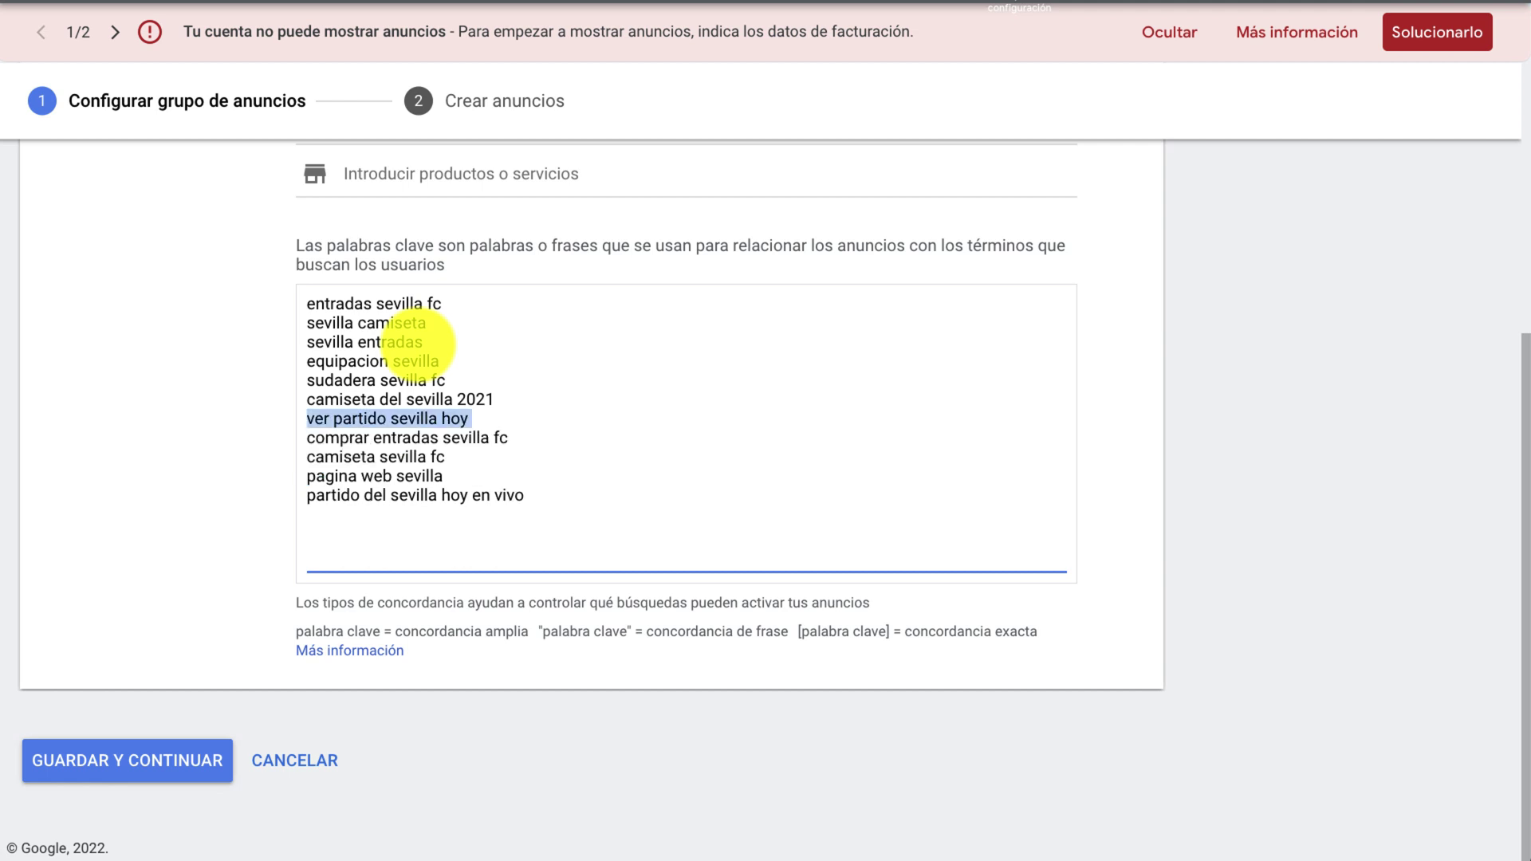
{"action": "key", "text": "BackSpace"}
Step: Delete the keywords "pagina web sevilla" and "partido del sevilla hoy en vivo", and save the ad group to continue to ad creation
{"action": "key", "text": "Down"}
{"action": "key", "text": "shift+Down"}
{"action": "key", "text": "shift+Down"}
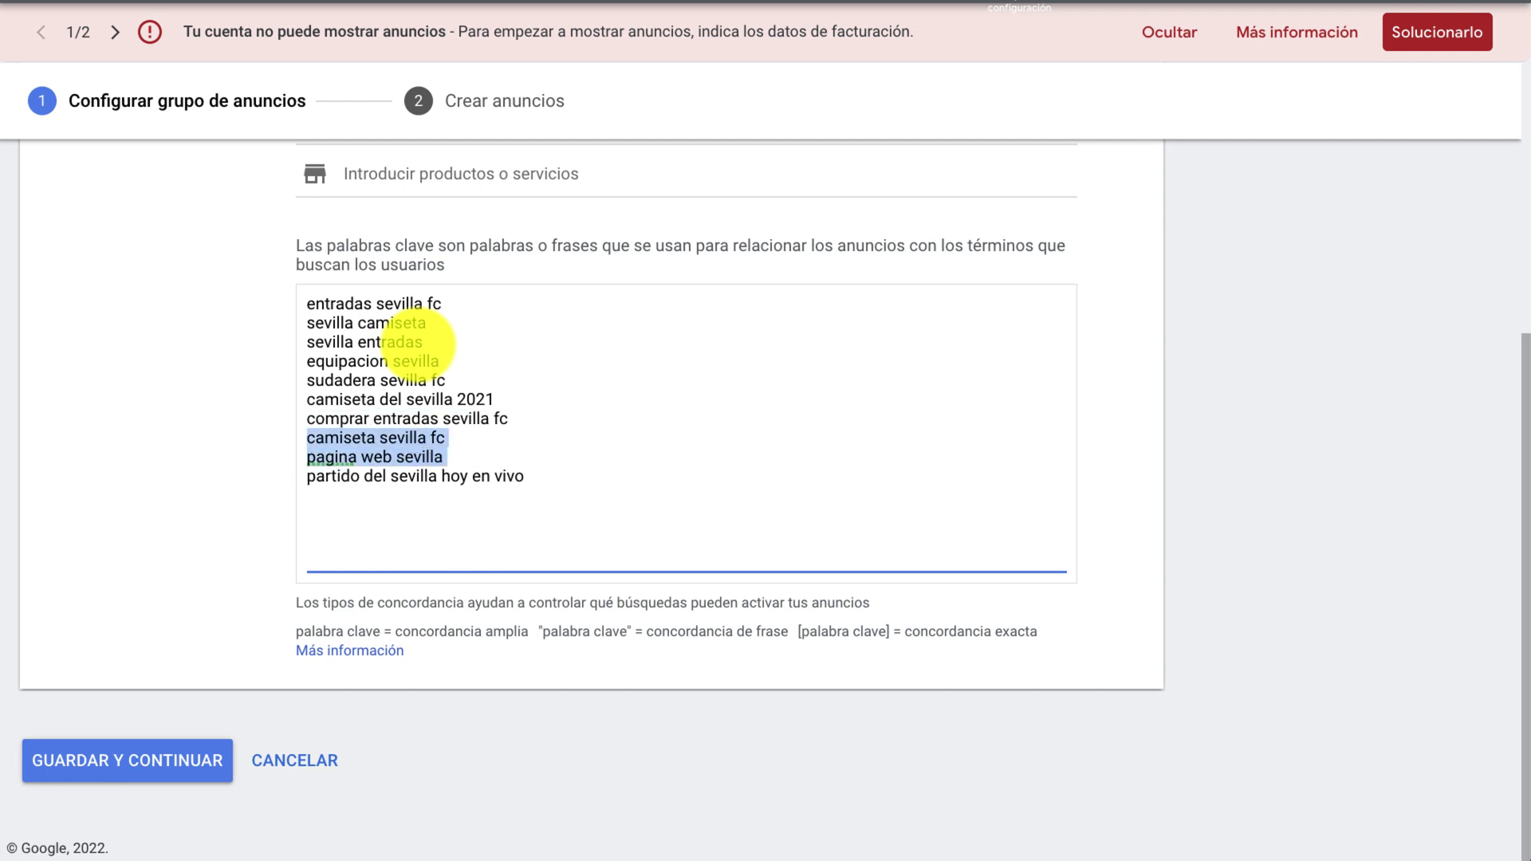
{"action": "key", "text": "shift+Down"}
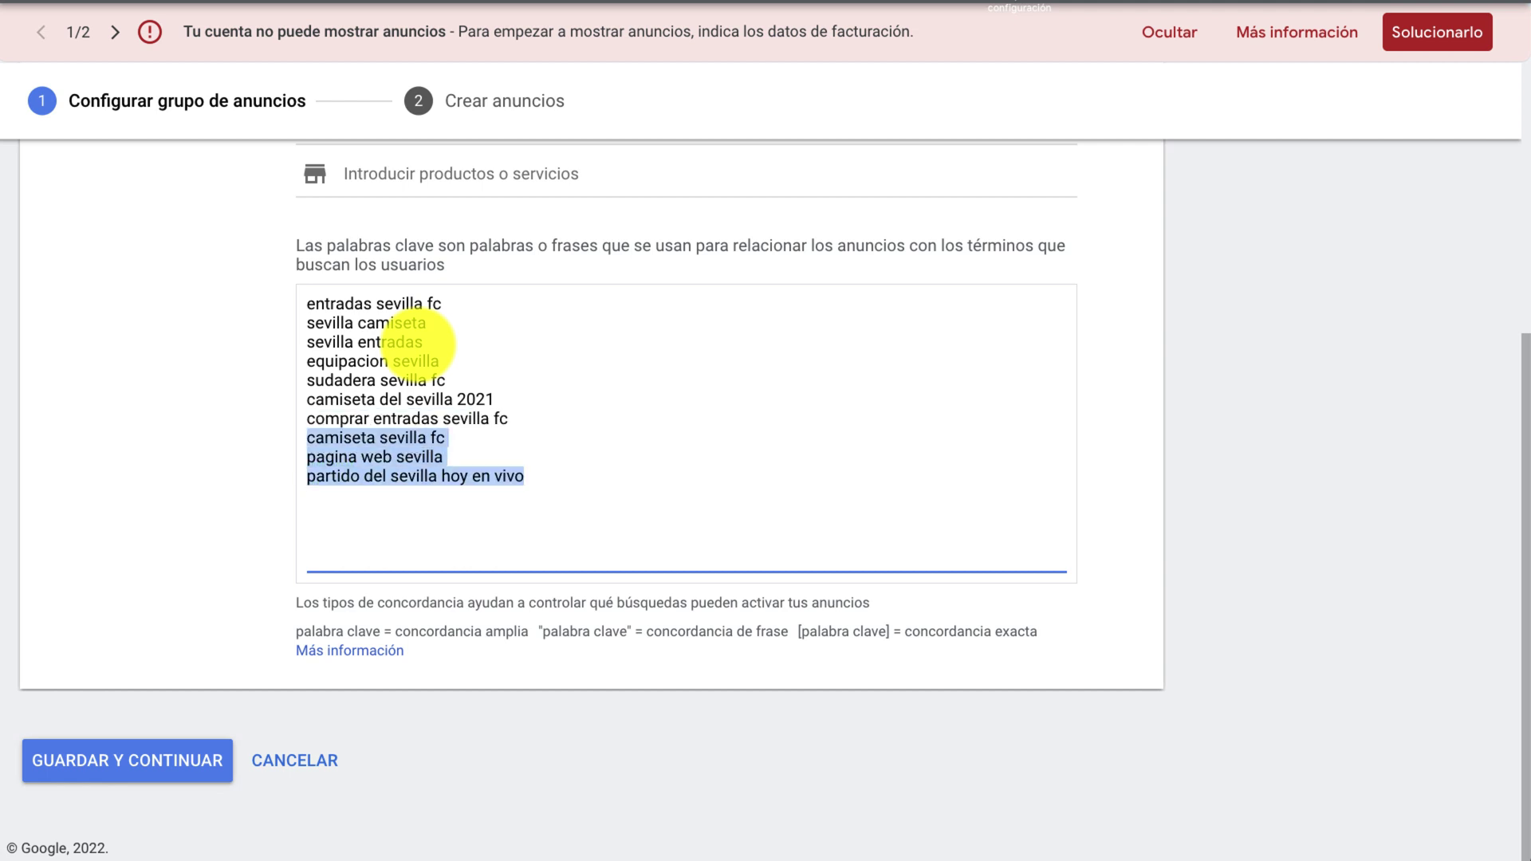
{"action": "key", "text": "Right"}
{"action": "key", "text": "Up"}
{"action": "key", "text": "Home"}
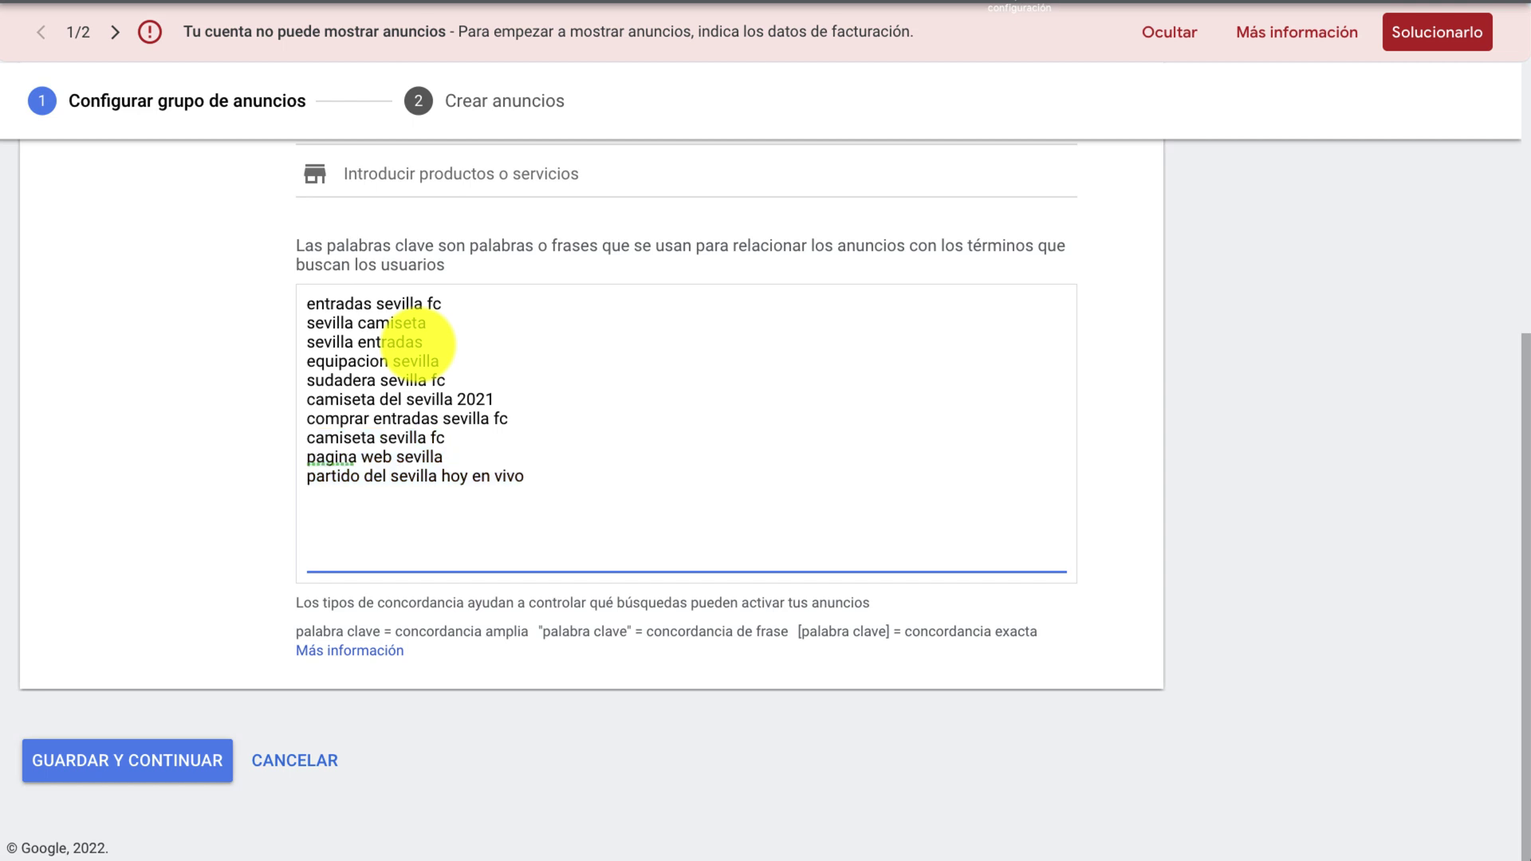
{"action": "key", "text": "shift+End"}
{"action": "key", "text": "shift+Down"}
{"action": "key", "text": "BackSpace"}
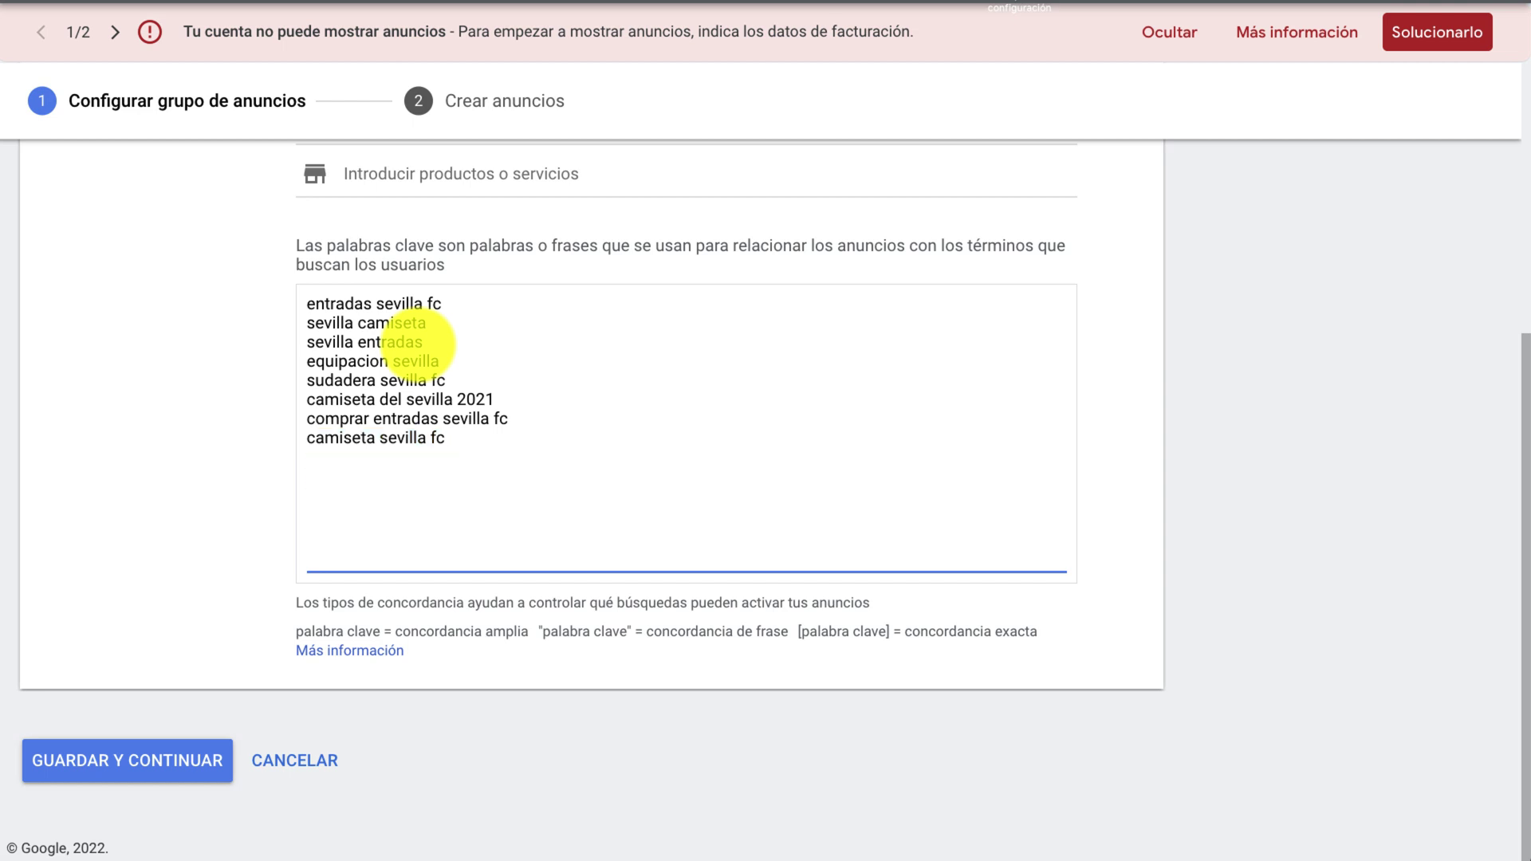
{"action": "scroll", "coordinate": [359, 427], "scroll_direction": "up", "scroll_amount": 1}
{"action": "left_click", "coordinate": [175, 770]}
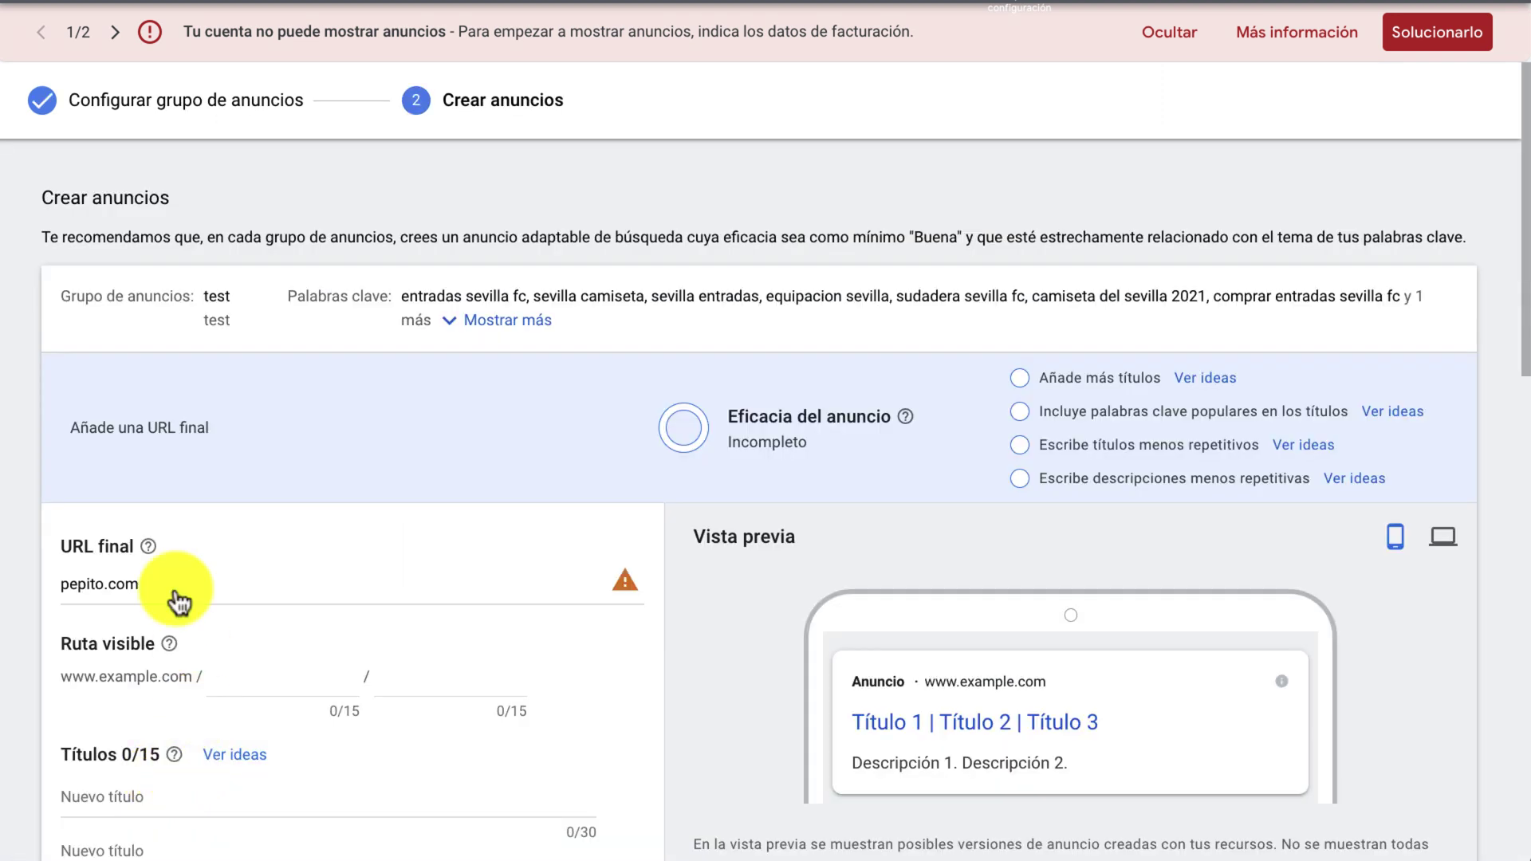
{"action": "double_click", "coordinate": [127, 578]}
{"action": "type", "text": "se"}
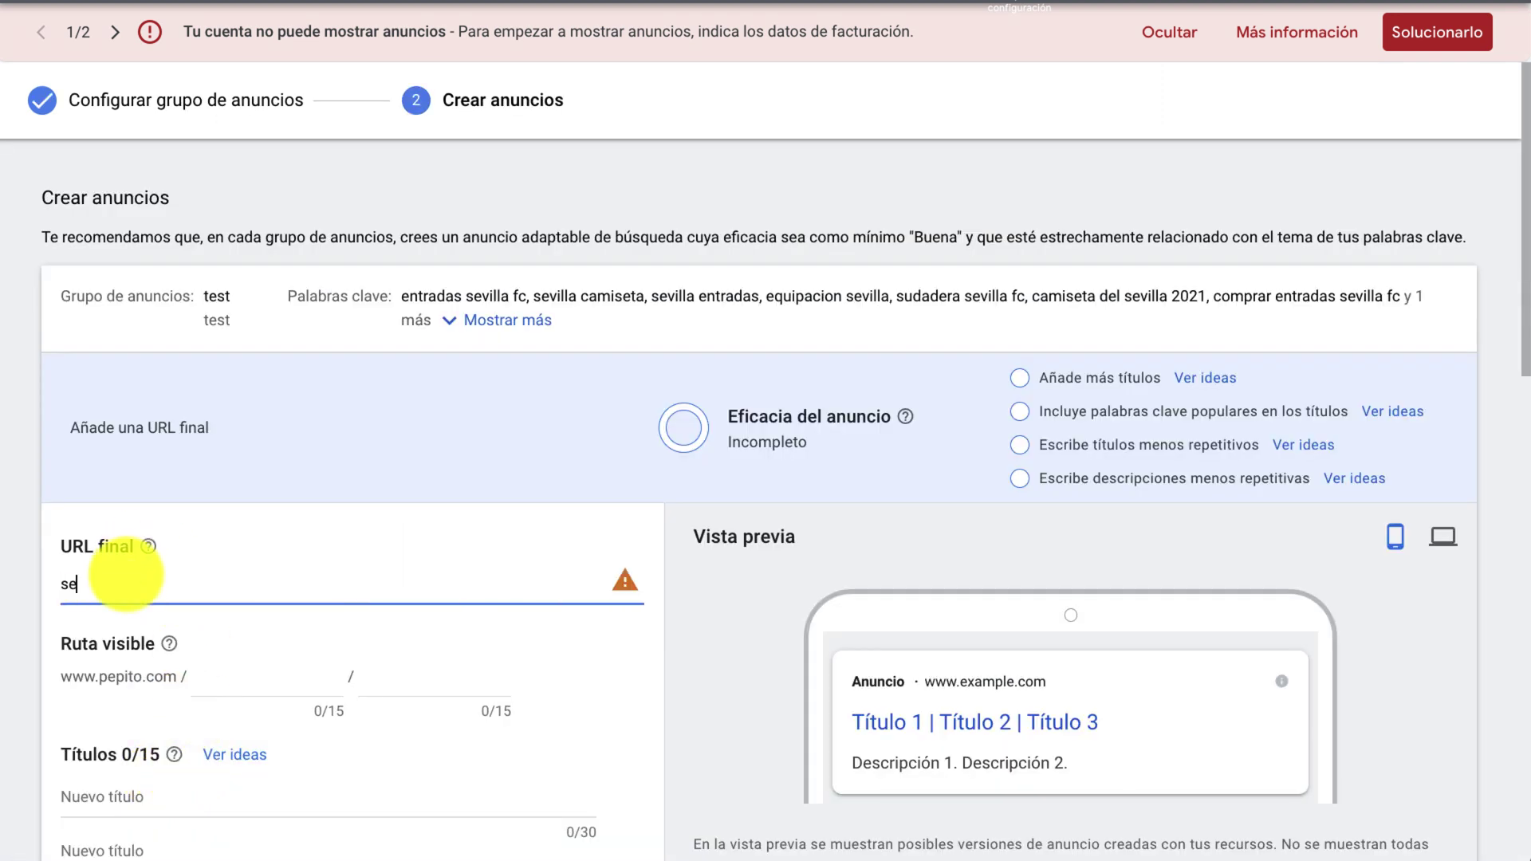
{"action": "type", "text": "villafc.es"}
{"action": "left_click", "coordinate": [51, 589]}
{"action": "mouse_move", "coordinate": [630, 595]}
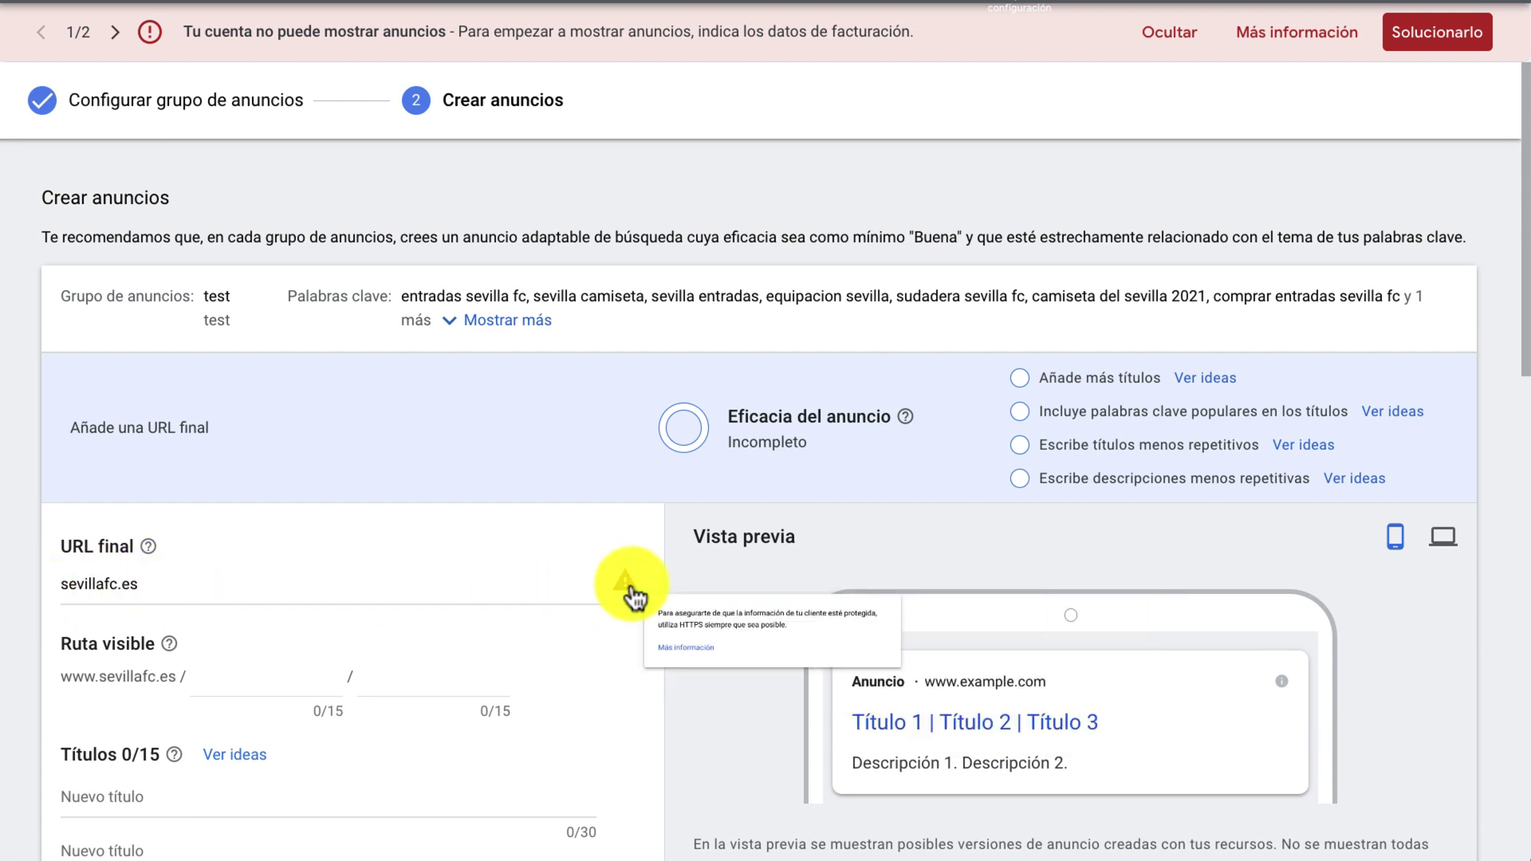
{"action": "left_click", "coordinate": [63, 587]}
{"action": "type", "text": "https"}
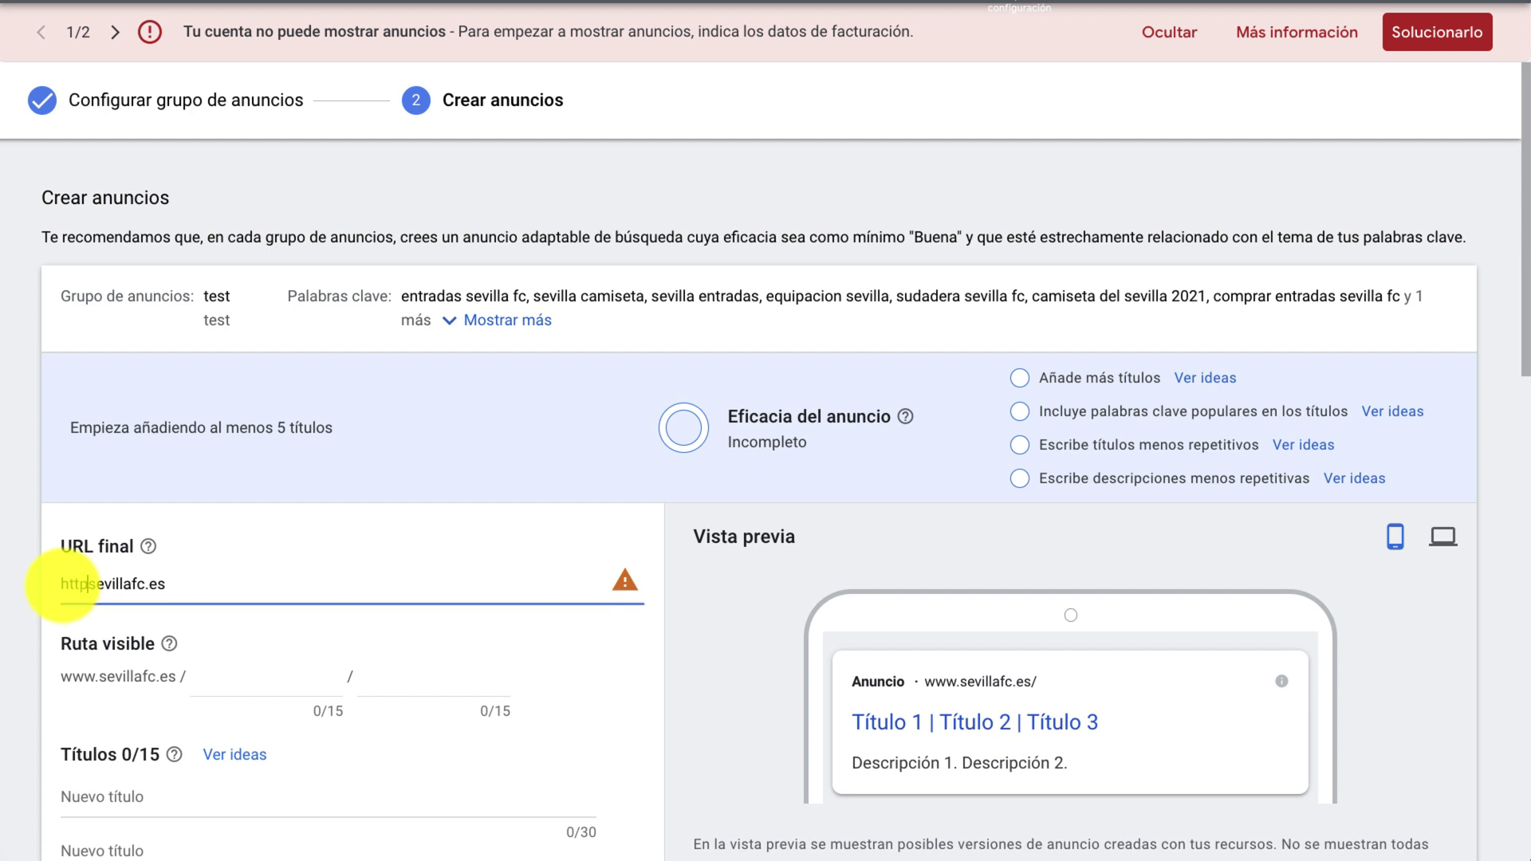
{"action": "type", "text": "://"}
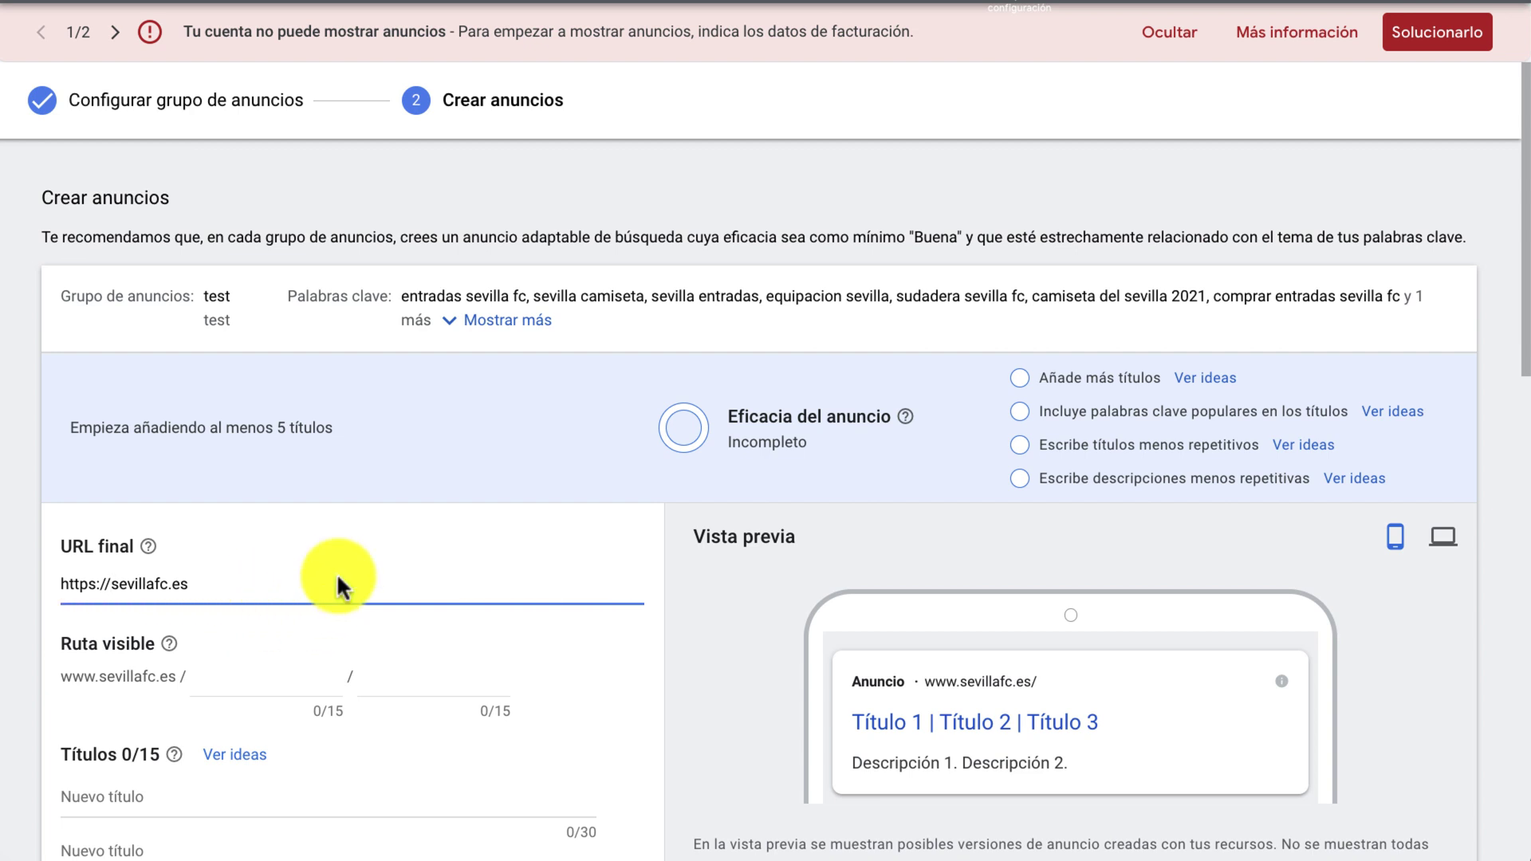
Step: Expand the ad group's keyword summary to review the full list
{"action": "left_click", "coordinate": [434, 331]}
{"action": "scroll", "coordinate": [439, 323], "scroll_direction": "down", "scroll_amount": 3}
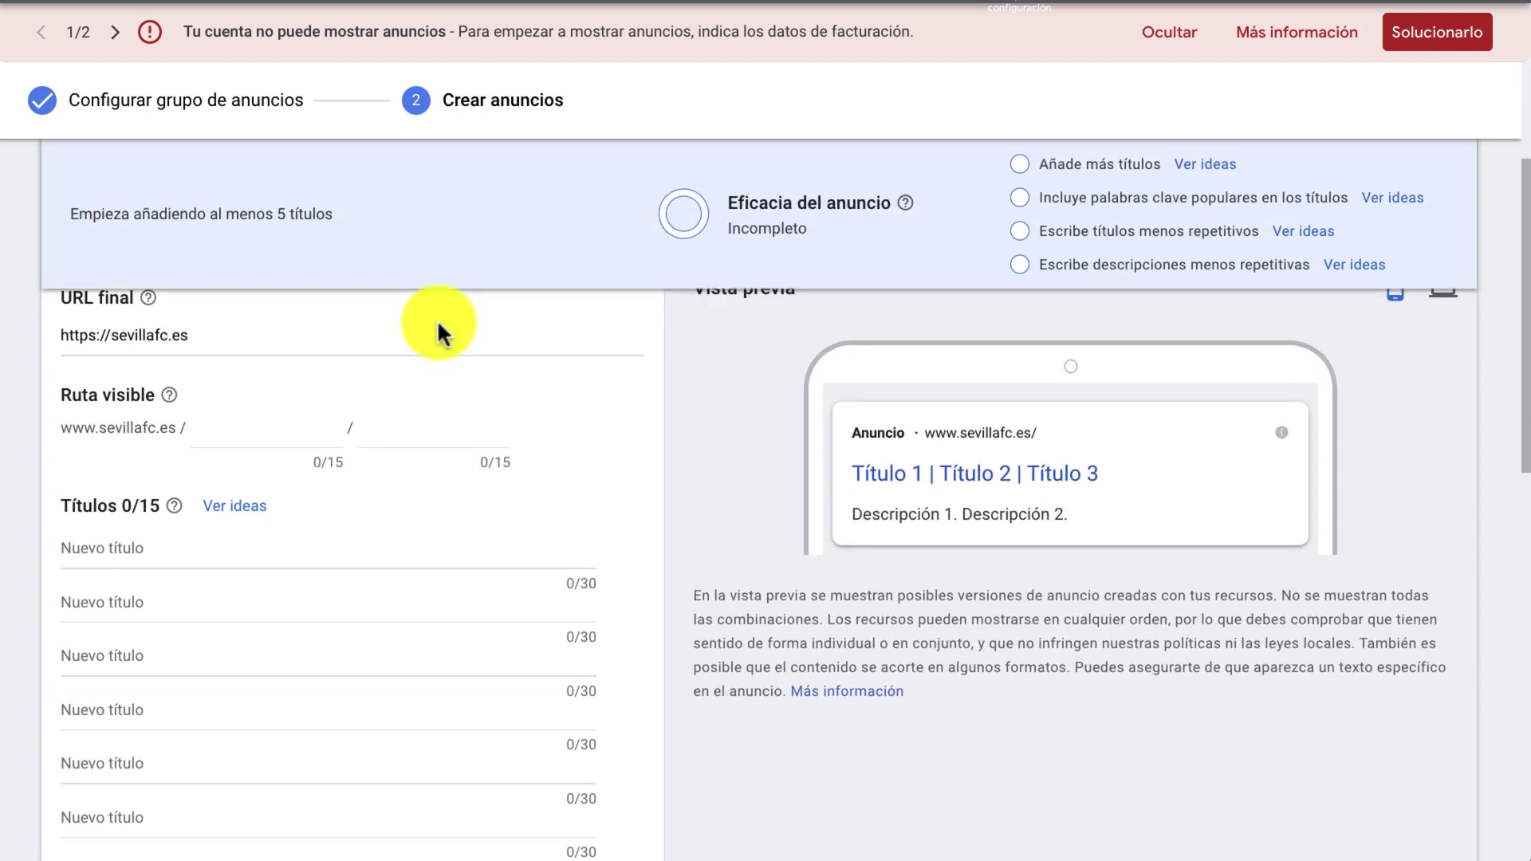
{"action": "scroll", "coordinate": [439, 323], "scroll_direction": "up", "scroll_amount": 1}
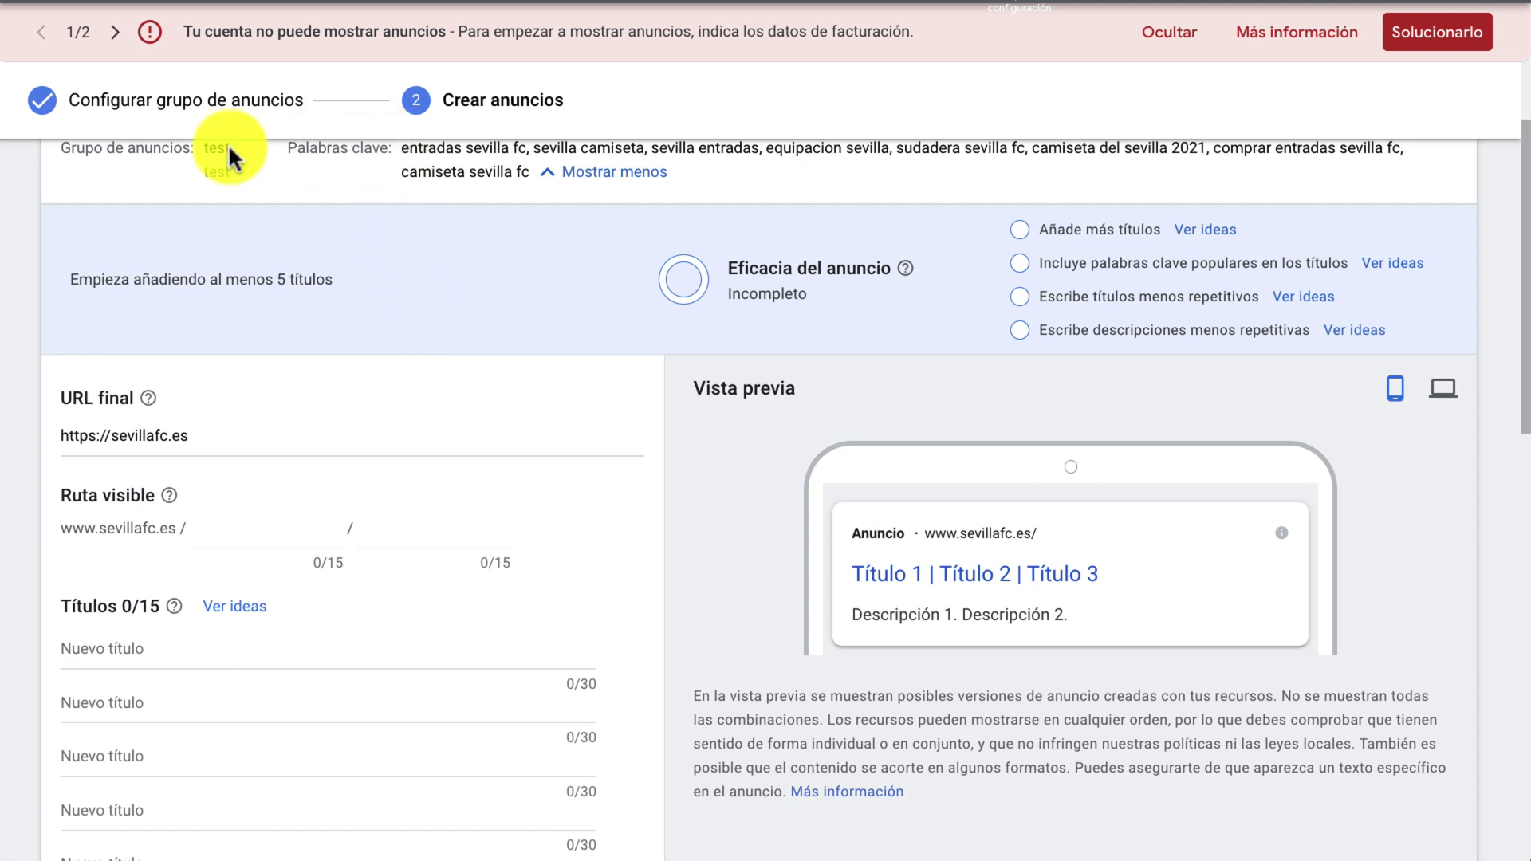
Step: Set the ad's display path to "tienda" and "oficial"
{"action": "scroll", "coordinate": [447, 381], "scroll_direction": "down", "scroll_amount": 2}
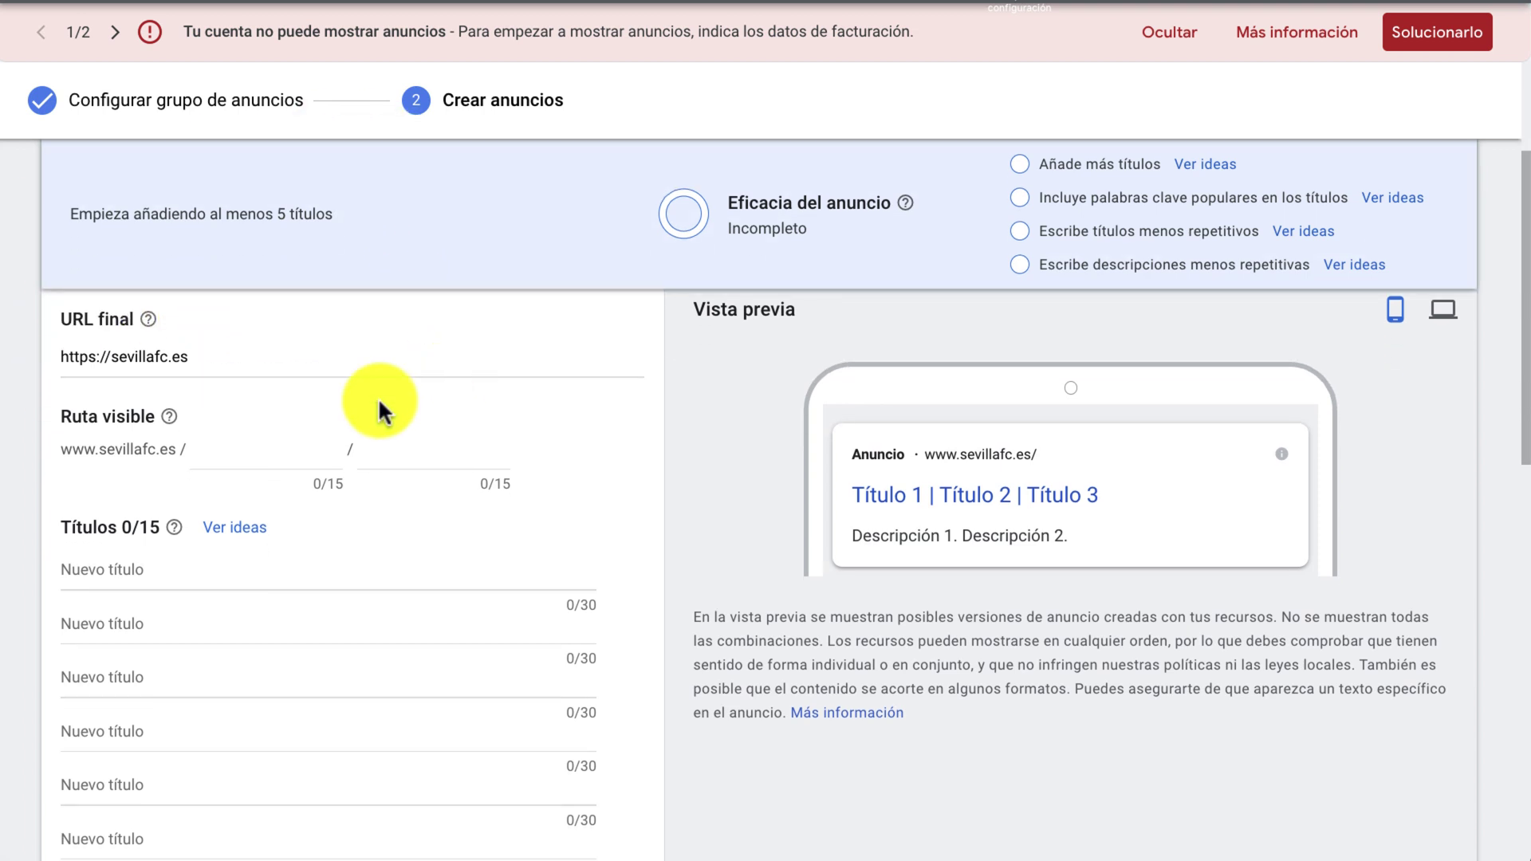
{"action": "left_click", "coordinate": [271, 458]}
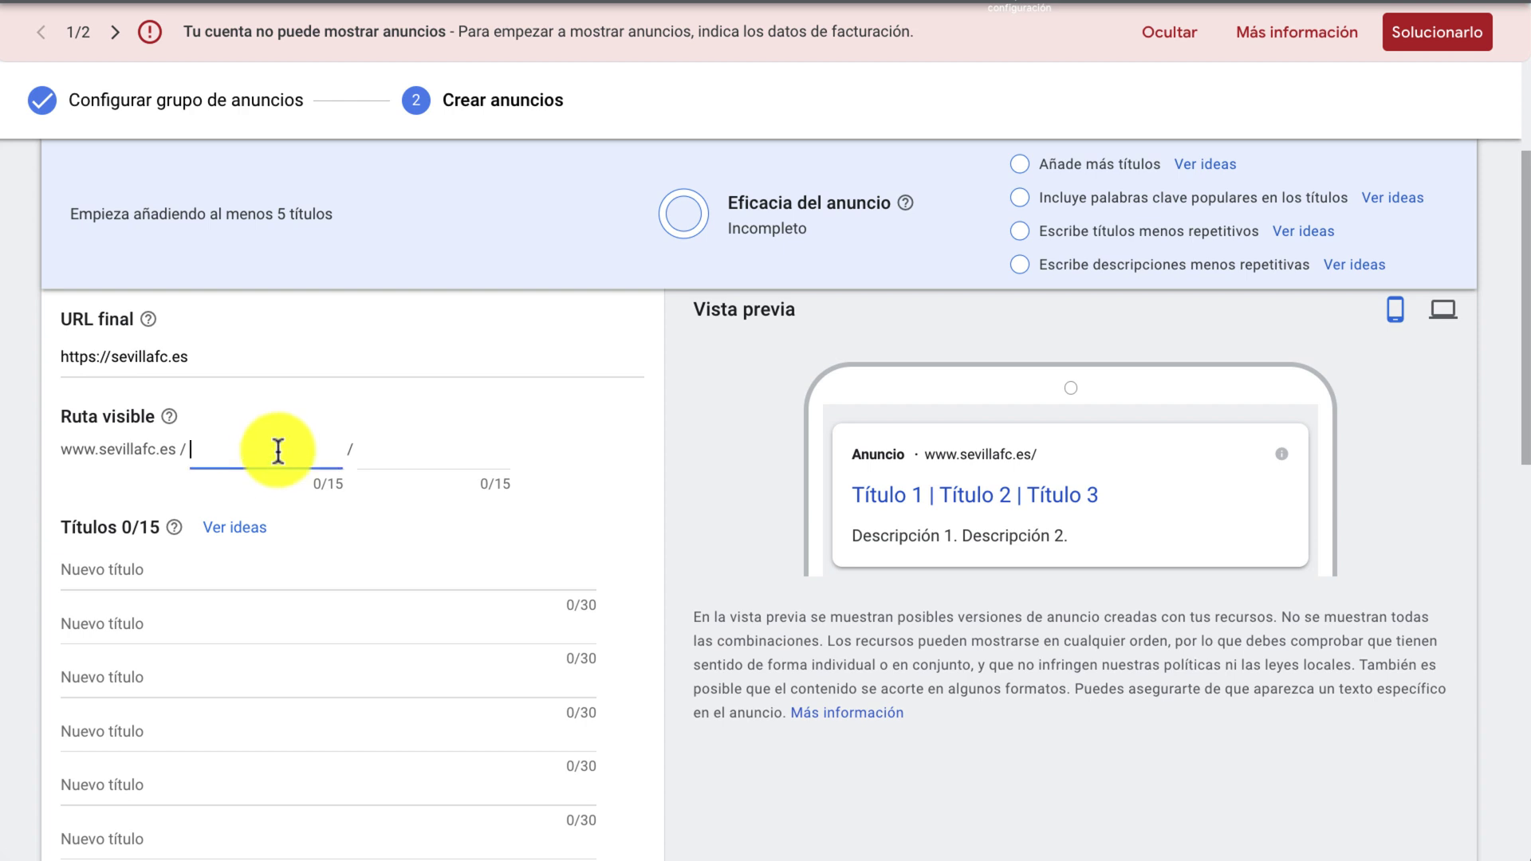
{"action": "type", "text": "tienda"}
{"action": "key", "text": "Tab"}
{"action": "type", "text": "oficial"}
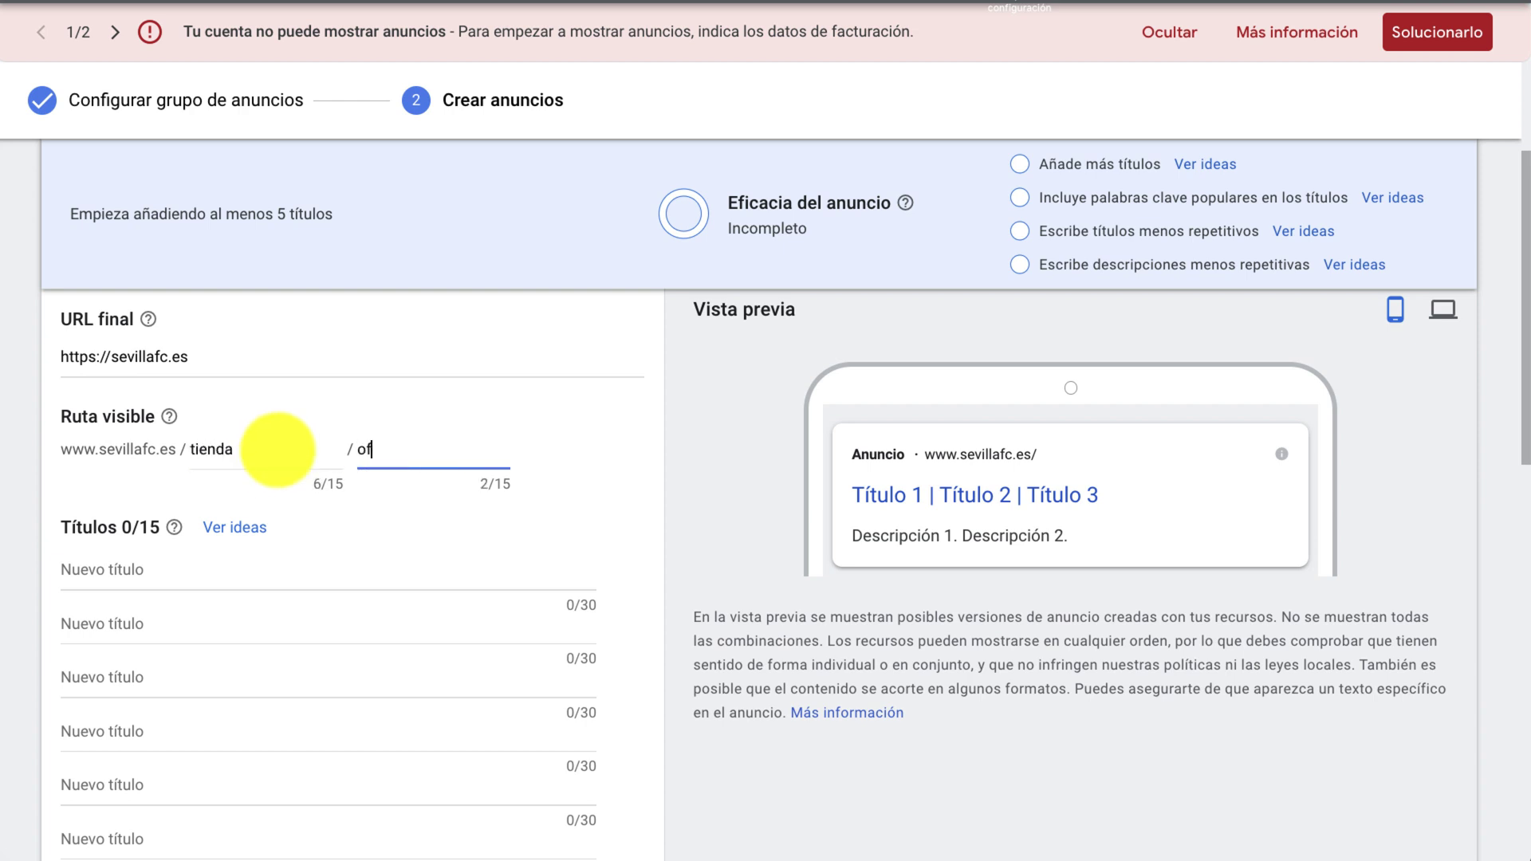
{"action": "left_click", "coordinate": [593, 436]}
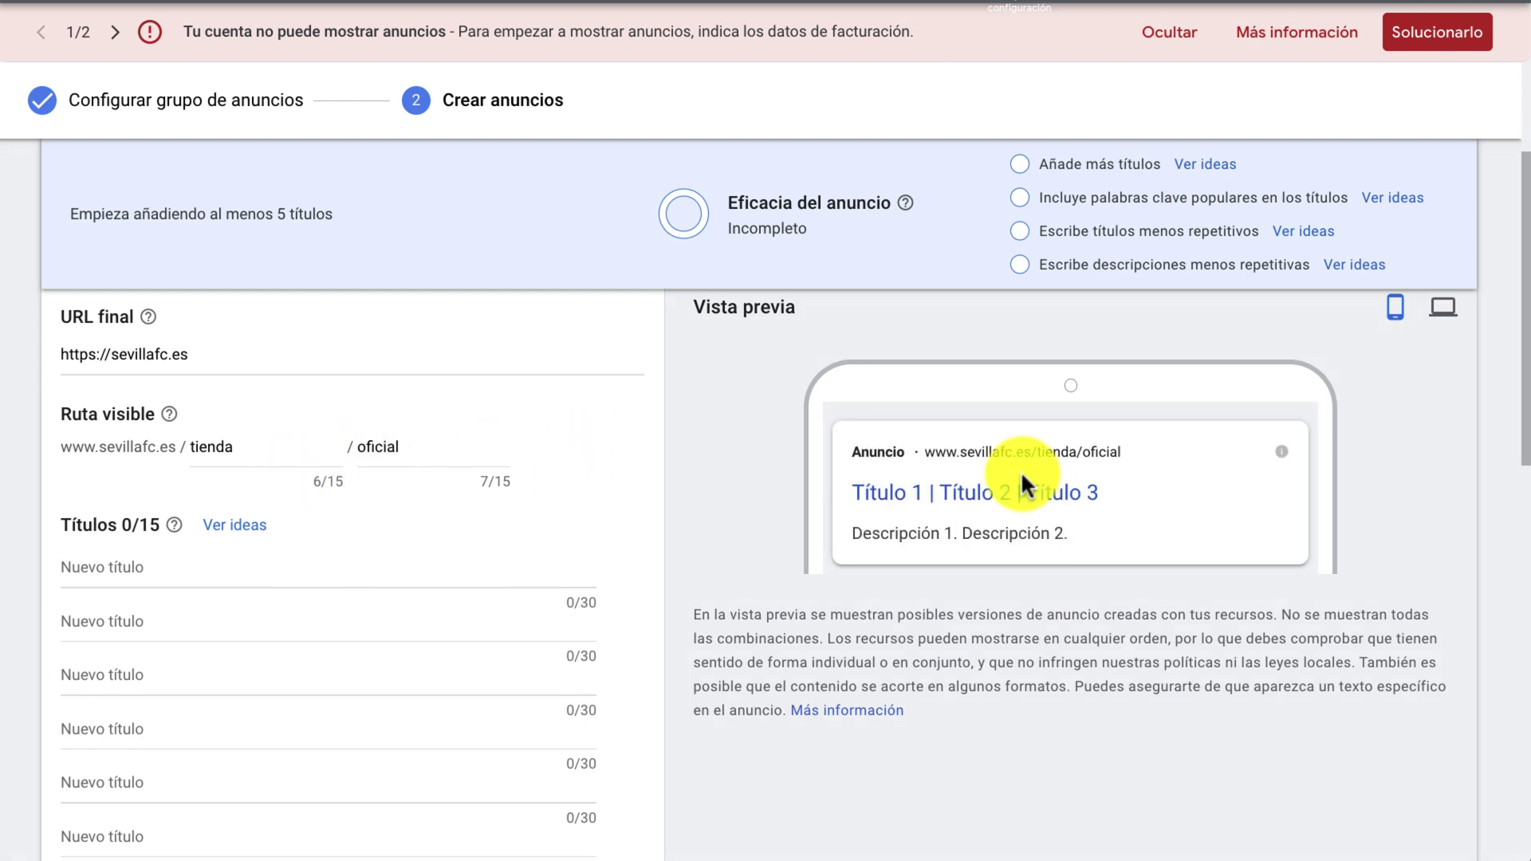
Step: Enter "Tienda Oficial Sevilla FC" as the first headline and "Entradas Sevilla FC" as the second
{"action": "left_click", "coordinate": [365, 564]}
{"action": "type", "text": "Tienda "}
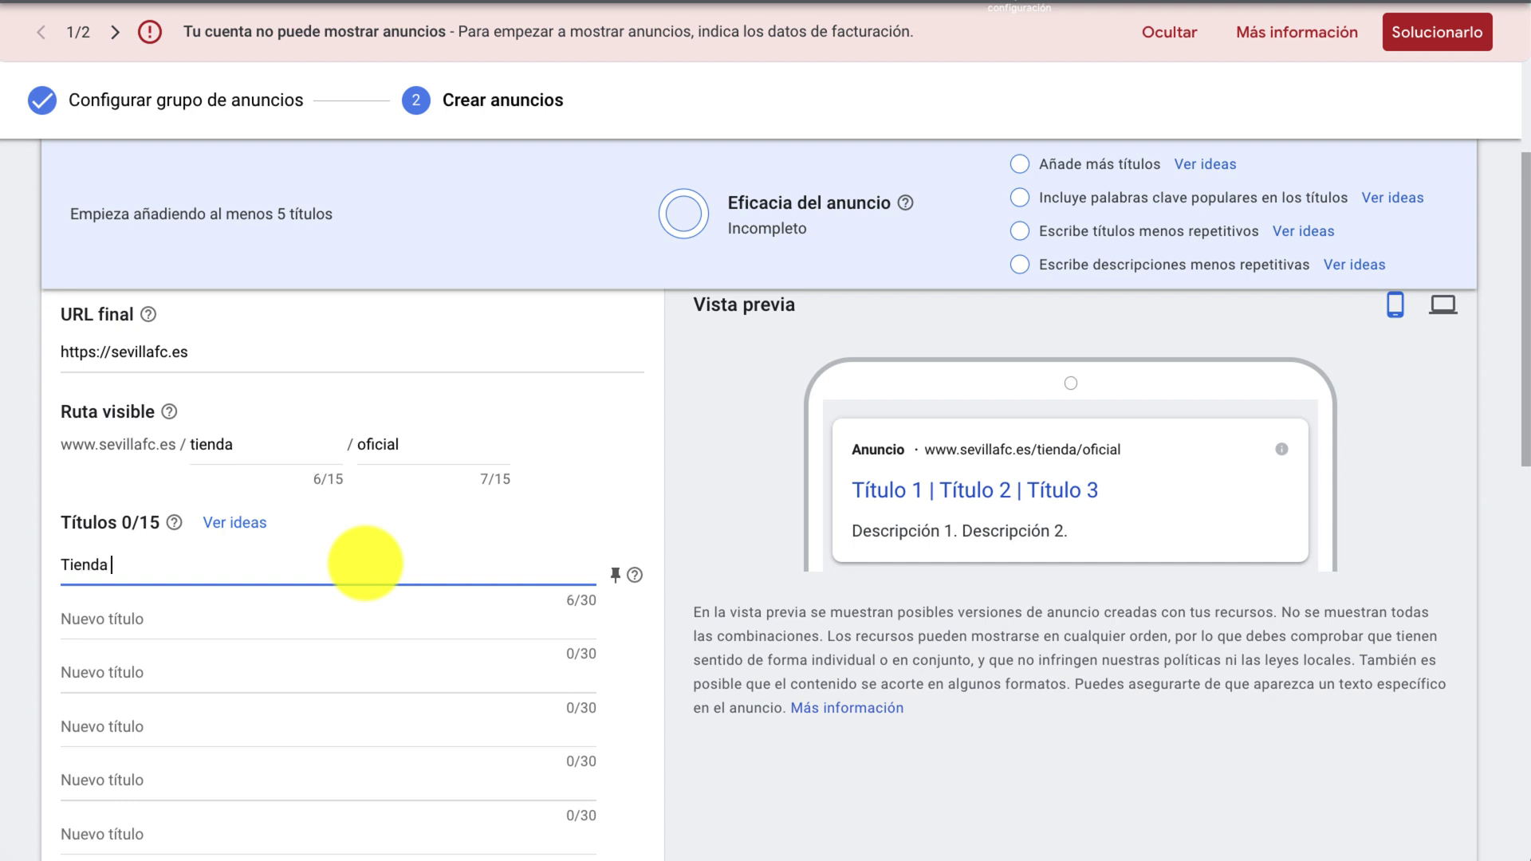
{"action": "type", "text": "Oficial Sevilla FC"}
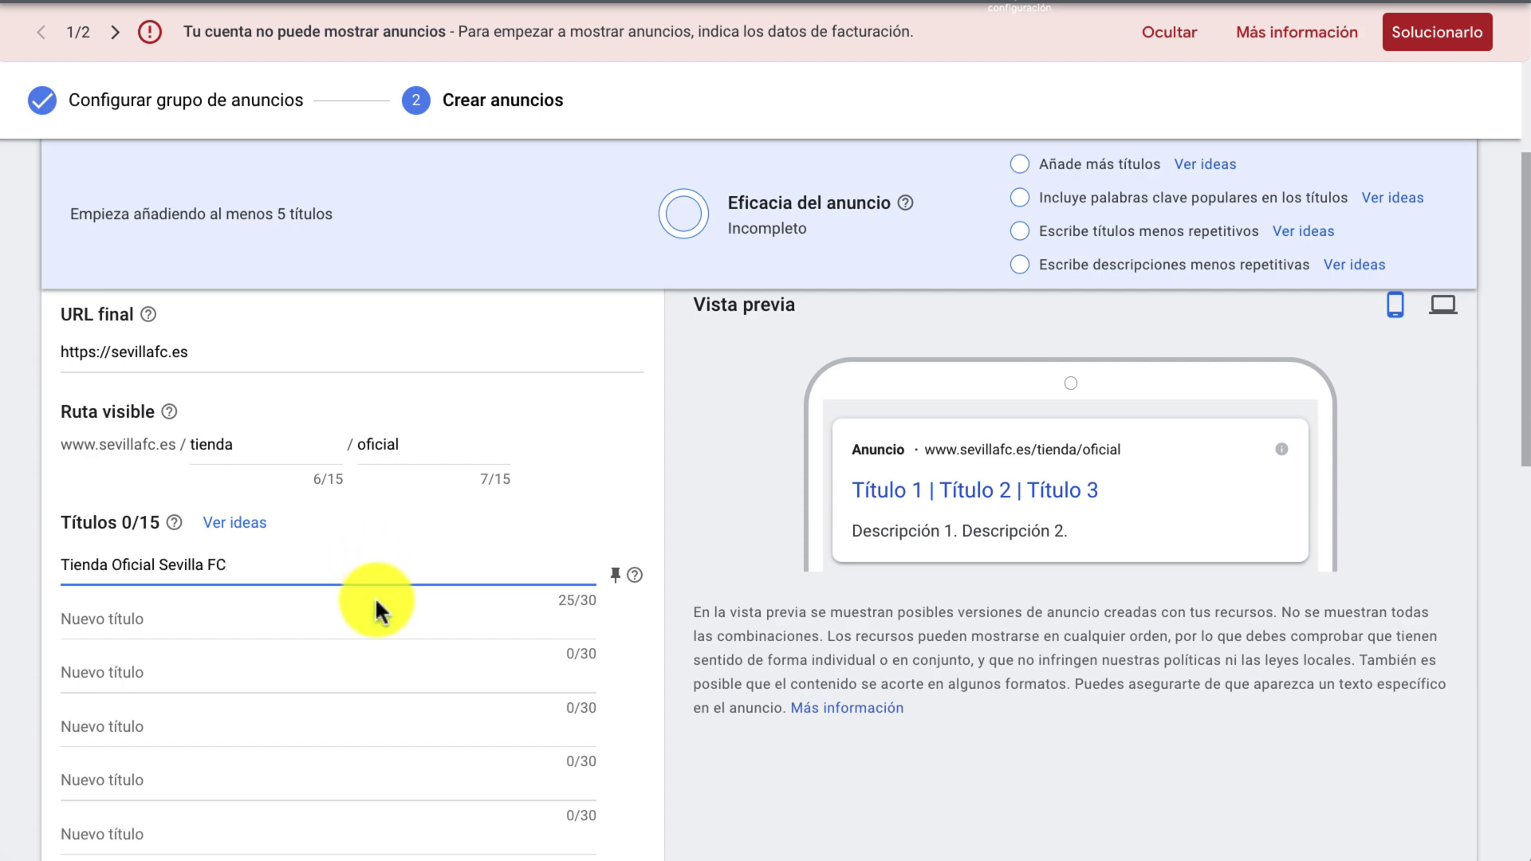
{"action": "left_click", "coordinate": [356, 619]}
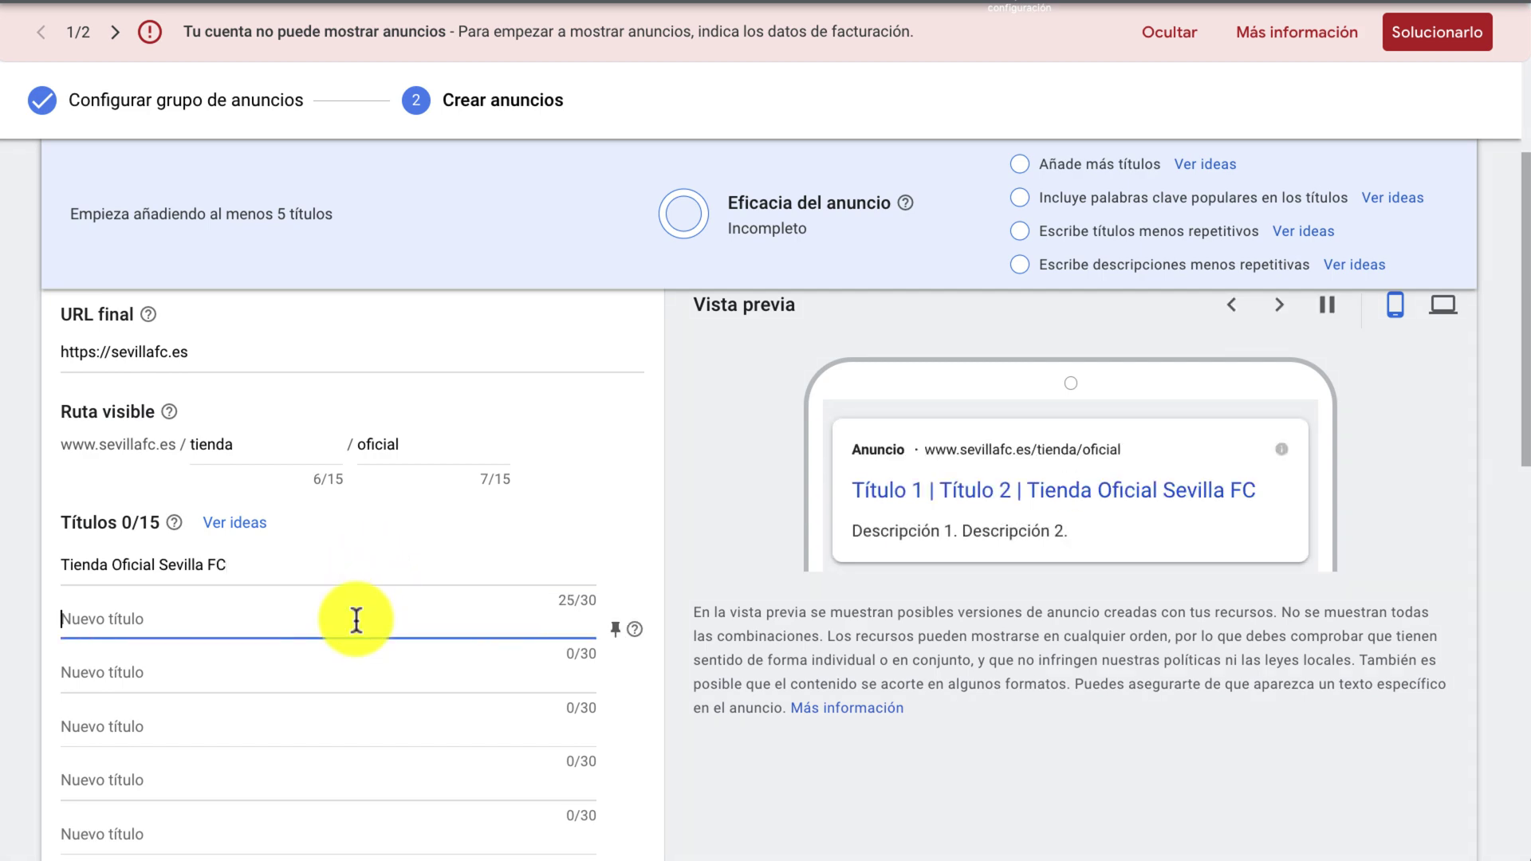
{"action": "scroll", "coordinate": [355, 619], "scroll_direction": "up", "scroll_amount": 3}
{"action": "scroll", "coordinate": [461, 407], "scroll_direction": "down", "scroll_amount": 10}
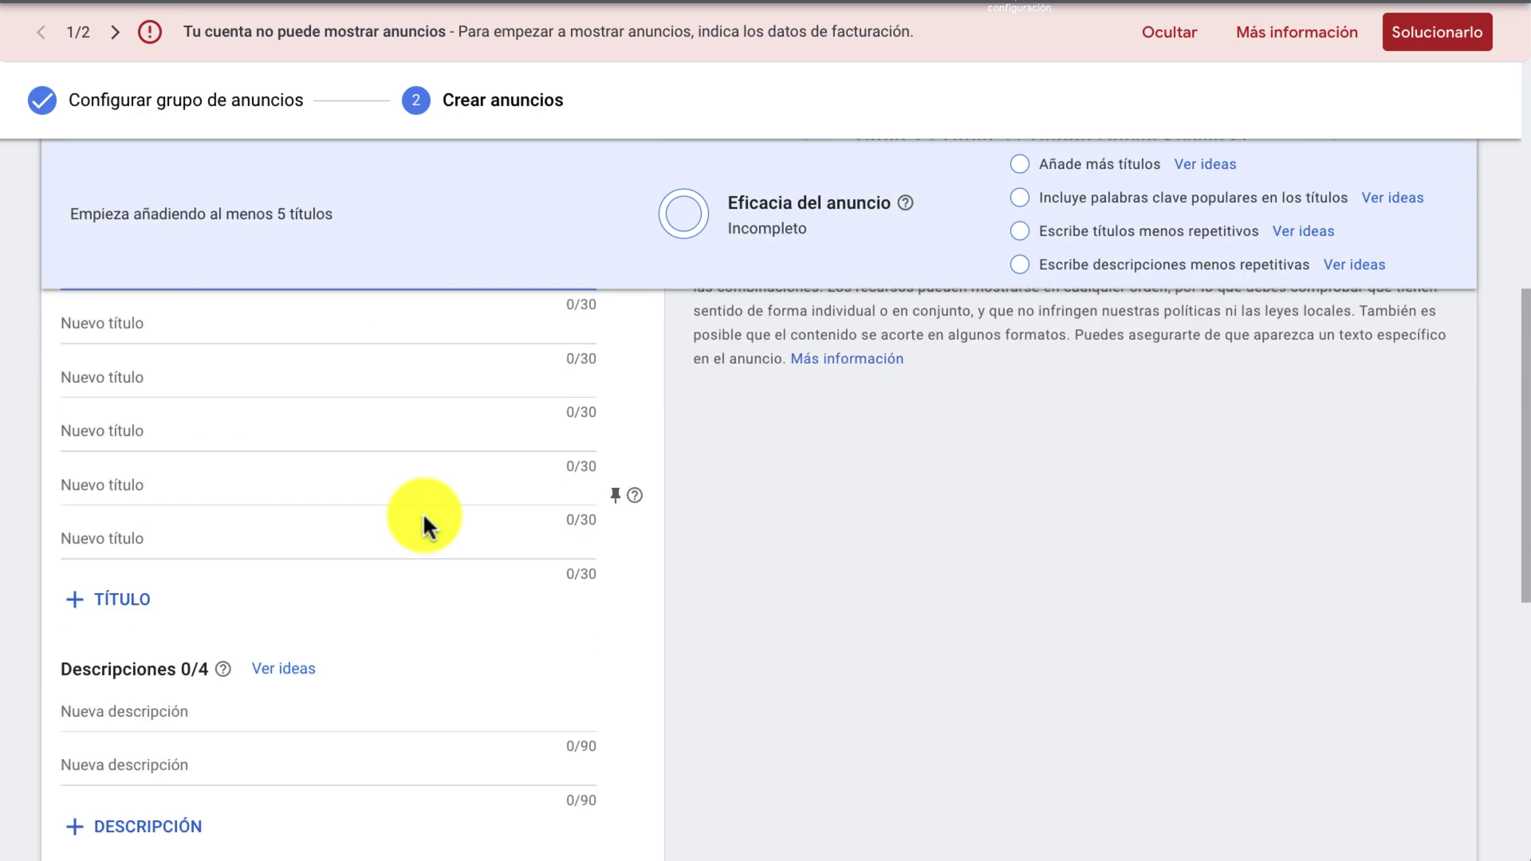
{"action": "scroll", "coordinate": [422, 514], "scroll_direction": "up", "scroll_amount": 6}
{"action": "type", "text": "Entradas Sevilla FC"}
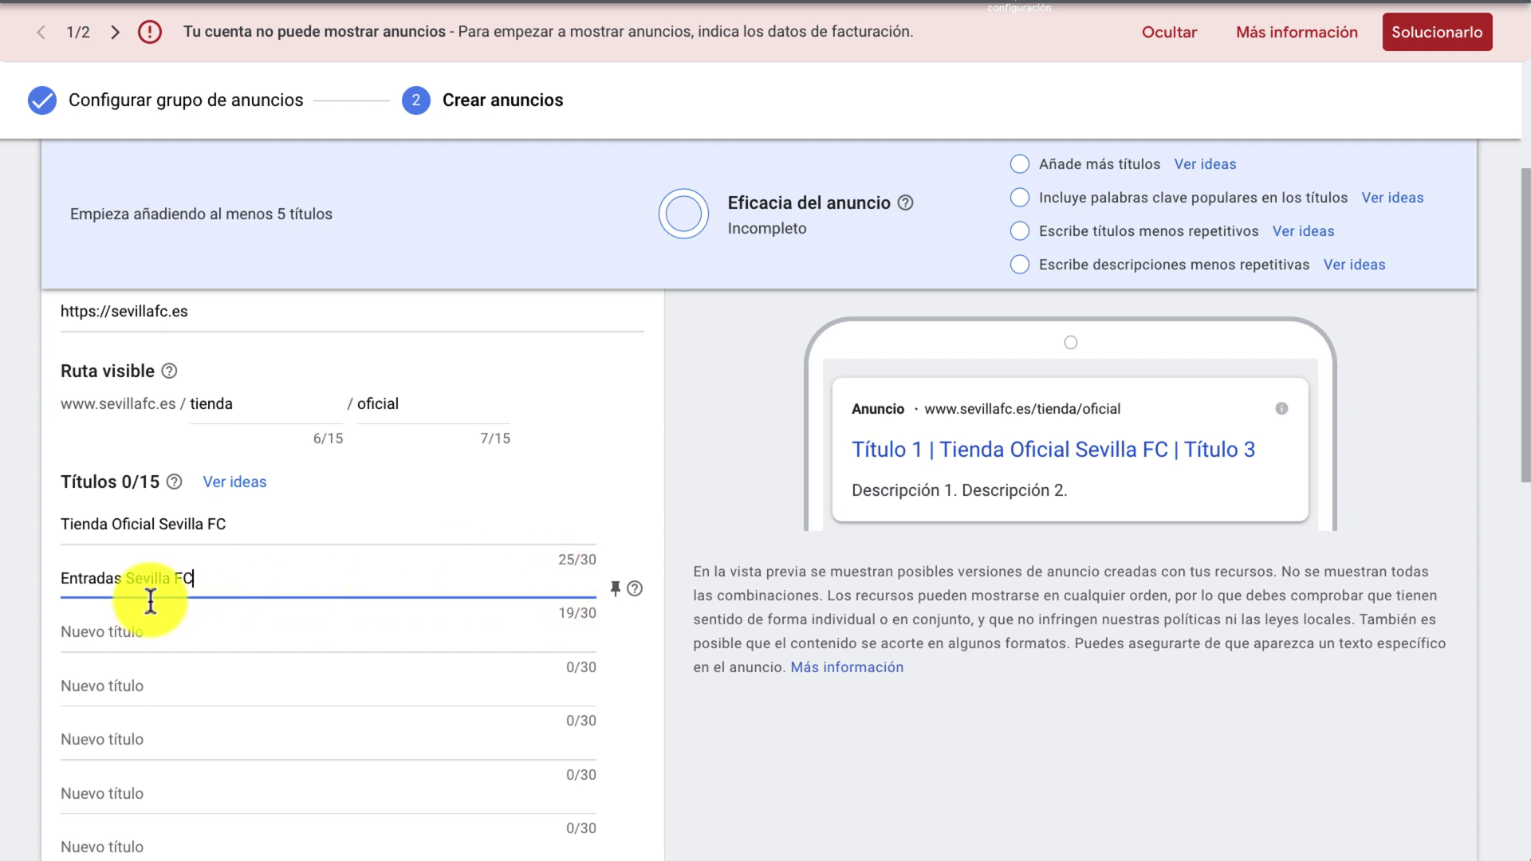
Step: Put "Venta" in front of the second headline so that it reads "Venta Entradas Sevilla FC"
{"action": "left_click", "coordinate": [62, 578]}
{"action": "type", "text": "Venta"}
{"action": "left_click", "coordinate": [201, 665]}
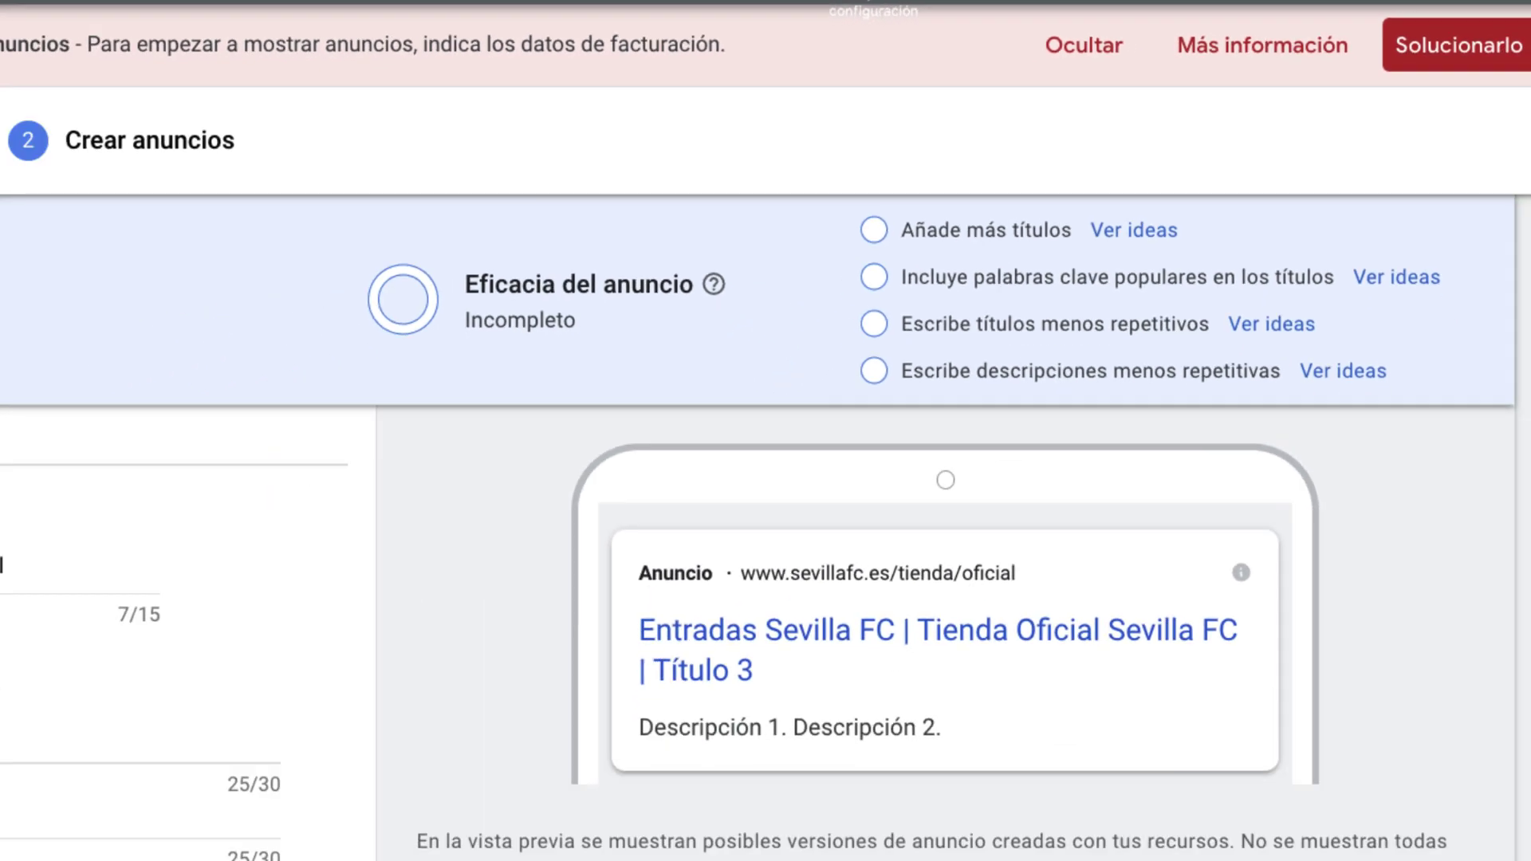
{"action": "key", "text": "Tab"}
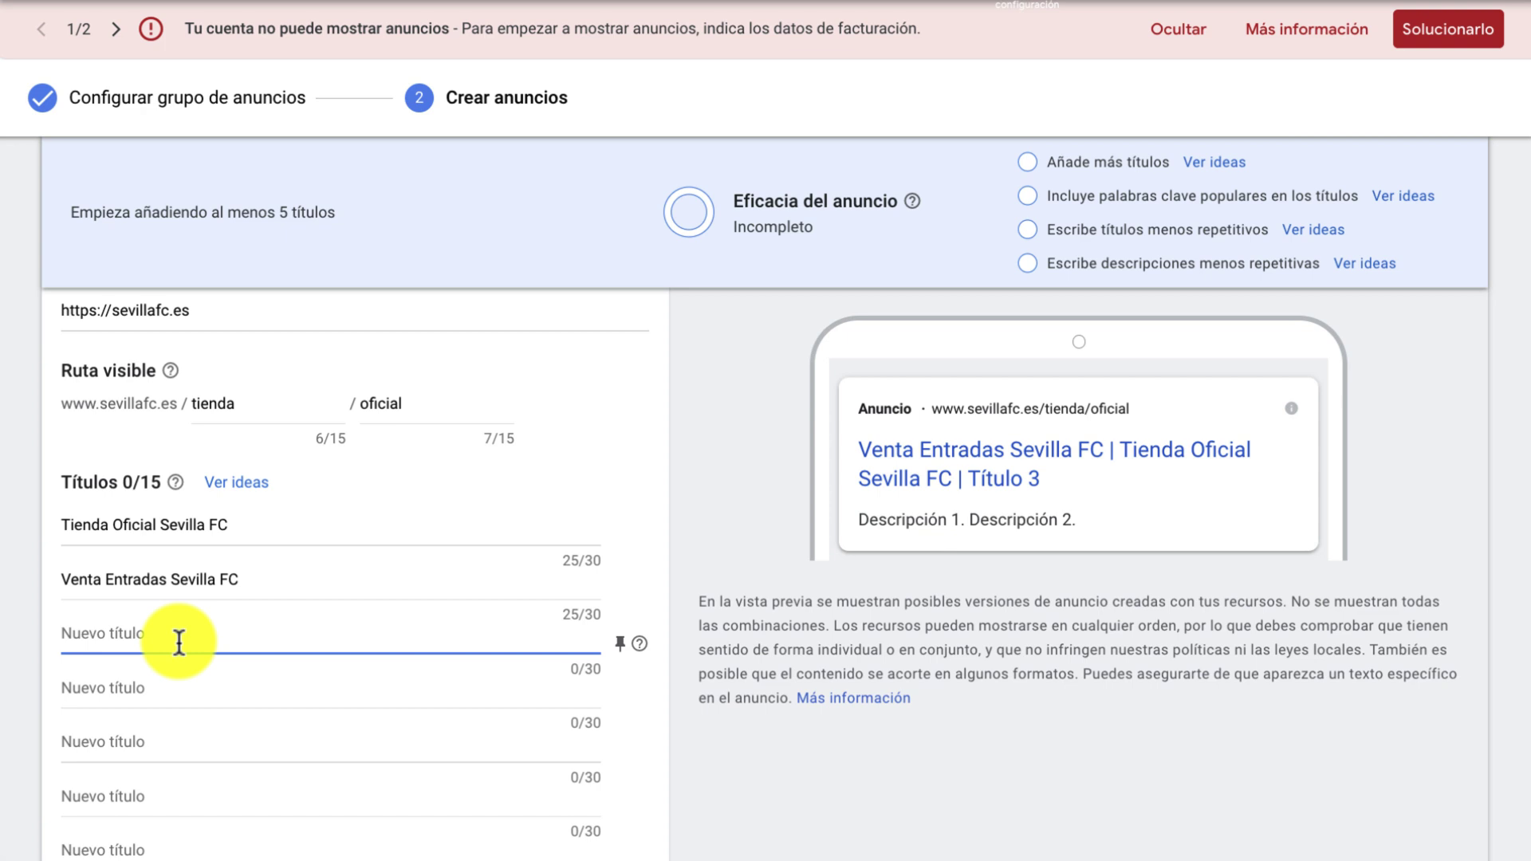
Step: Try a city-level location insertion in the third headline, and clear the field again
{"action": "type", "text": "{"}
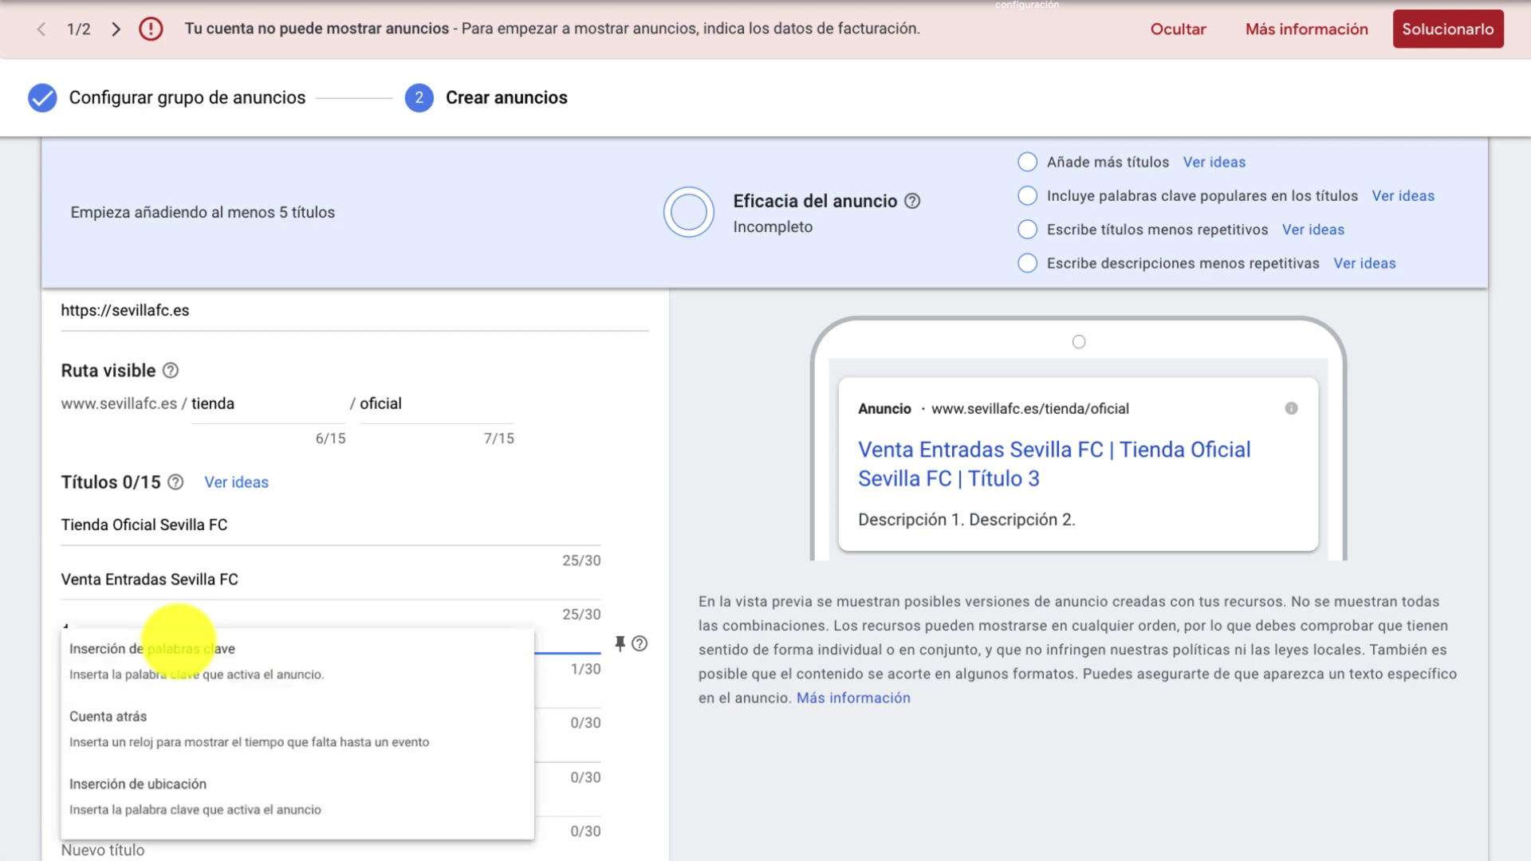
{"action": "left_click", "coordinate": [257, 809]}
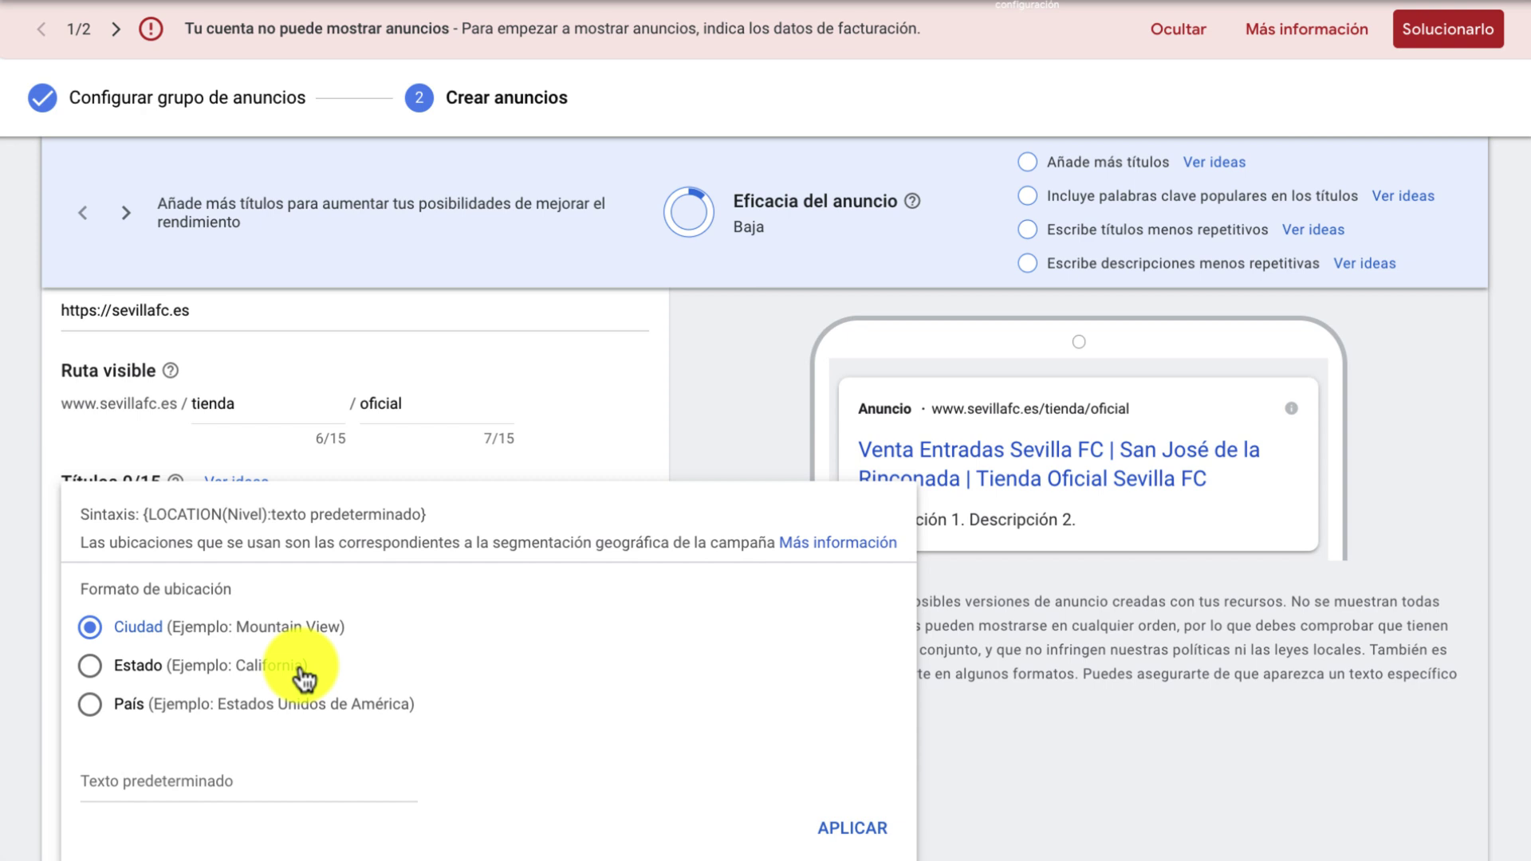
{"action": "key", "text": "Return"}
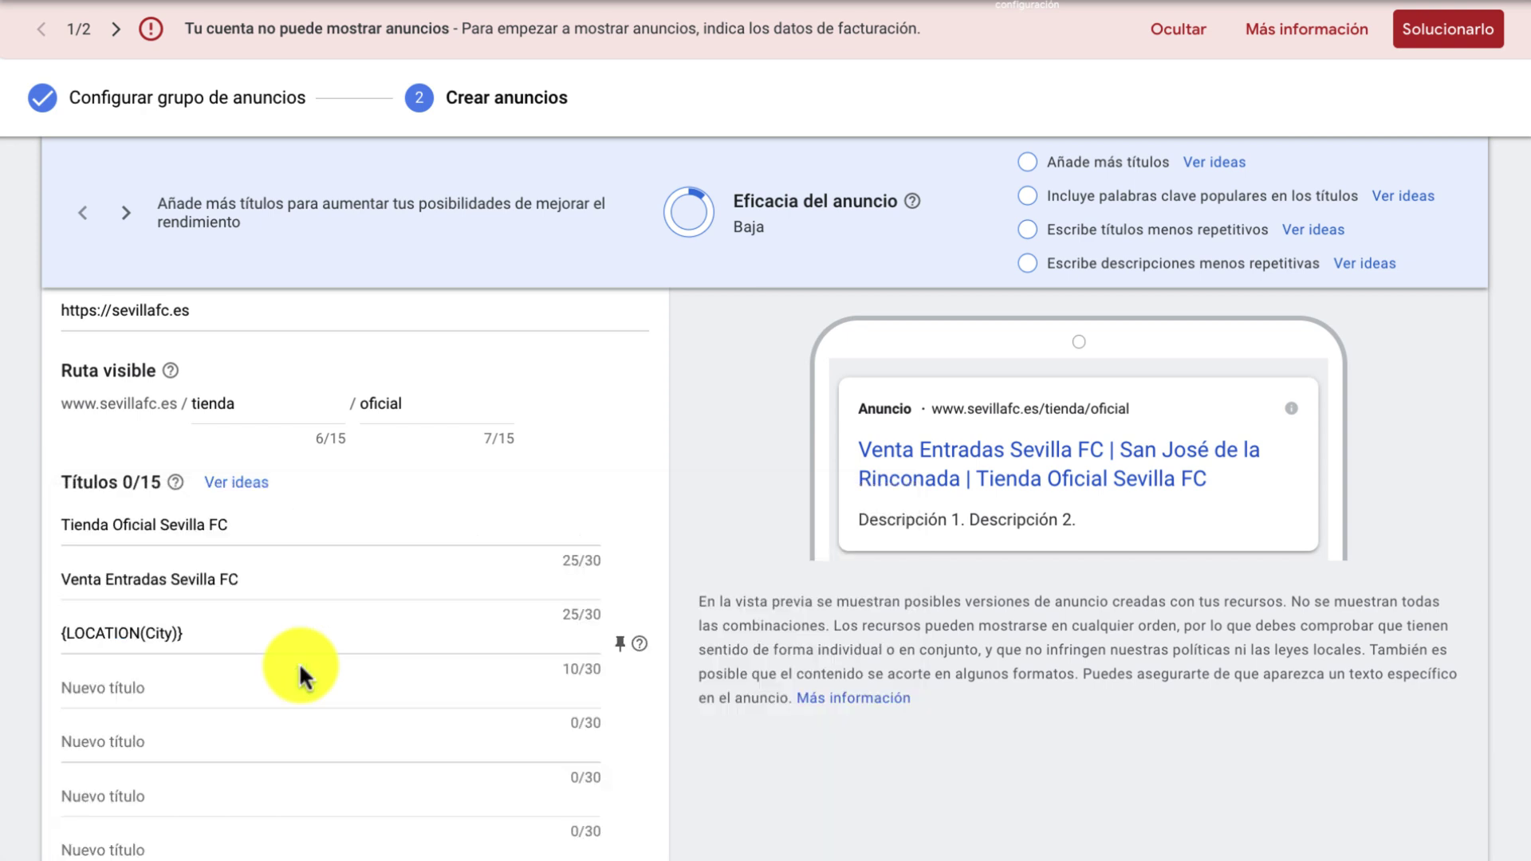
{"action": "left_click", "coordinate": [202, 629]}
{"action": "key", "text": "Return"}
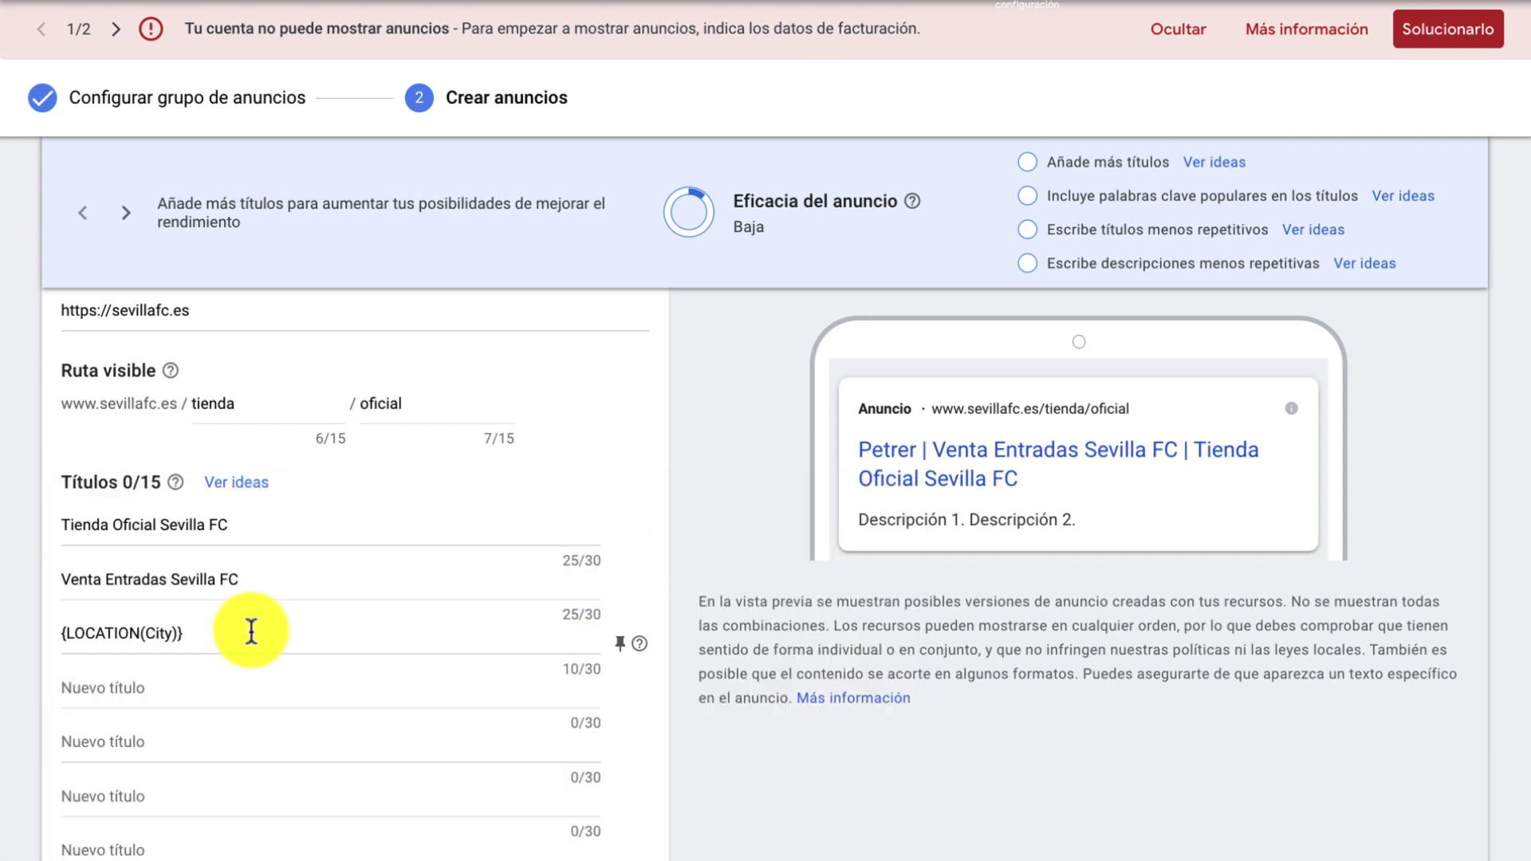
{"action": "left_click_drag", "start_coordinate": [263, 636], "coordinate": [71, 634]}
{"action": "key", "text": "BackSpace"}
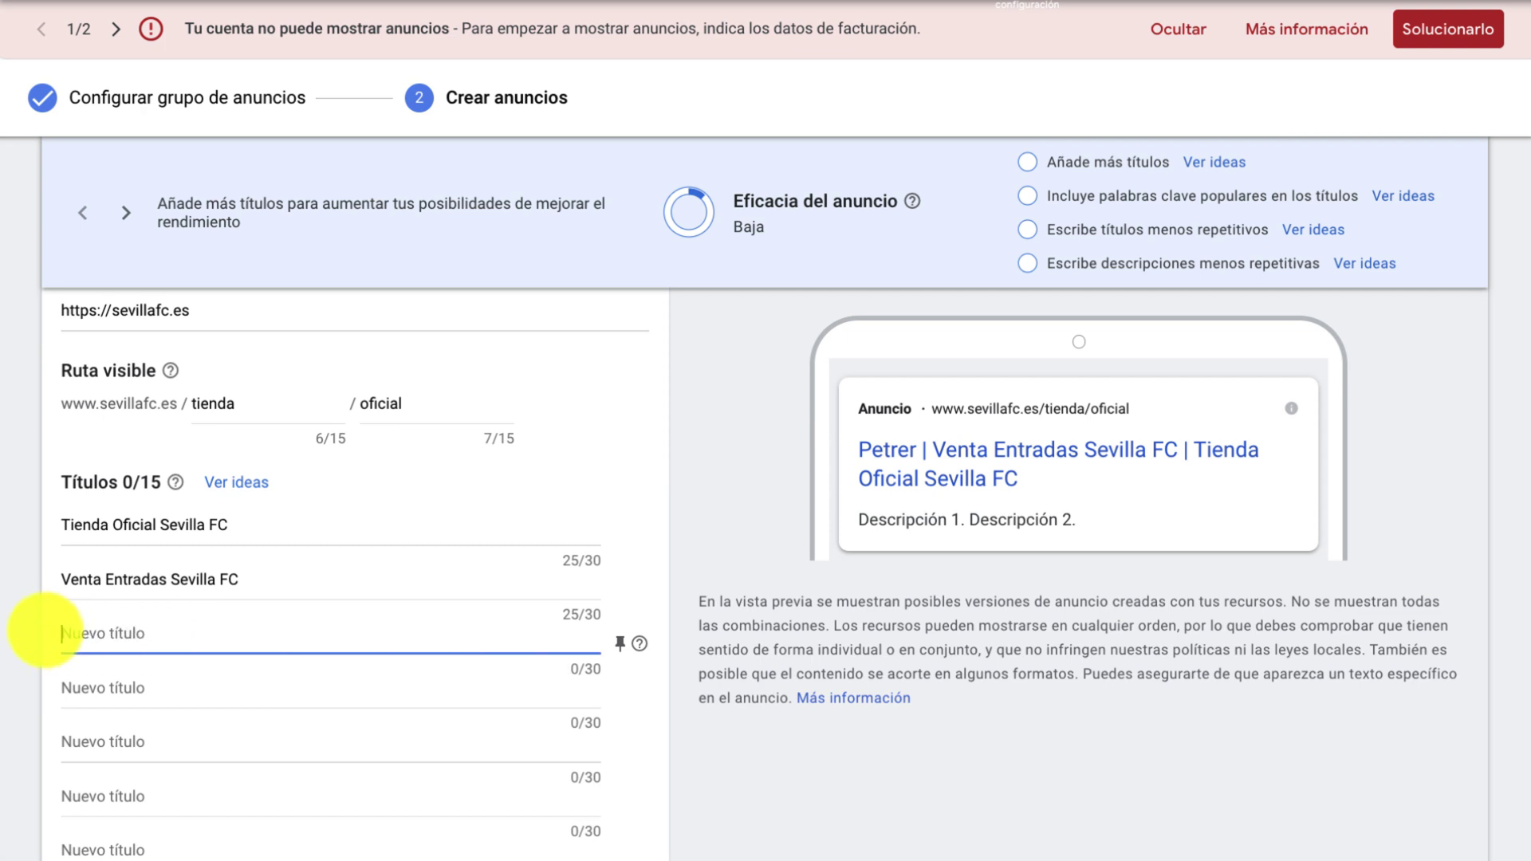
Step: Insert a countdown in the third headline that ends on 27 feb 2022 and starts 7 days before
{"action": "type", "text": "{"}
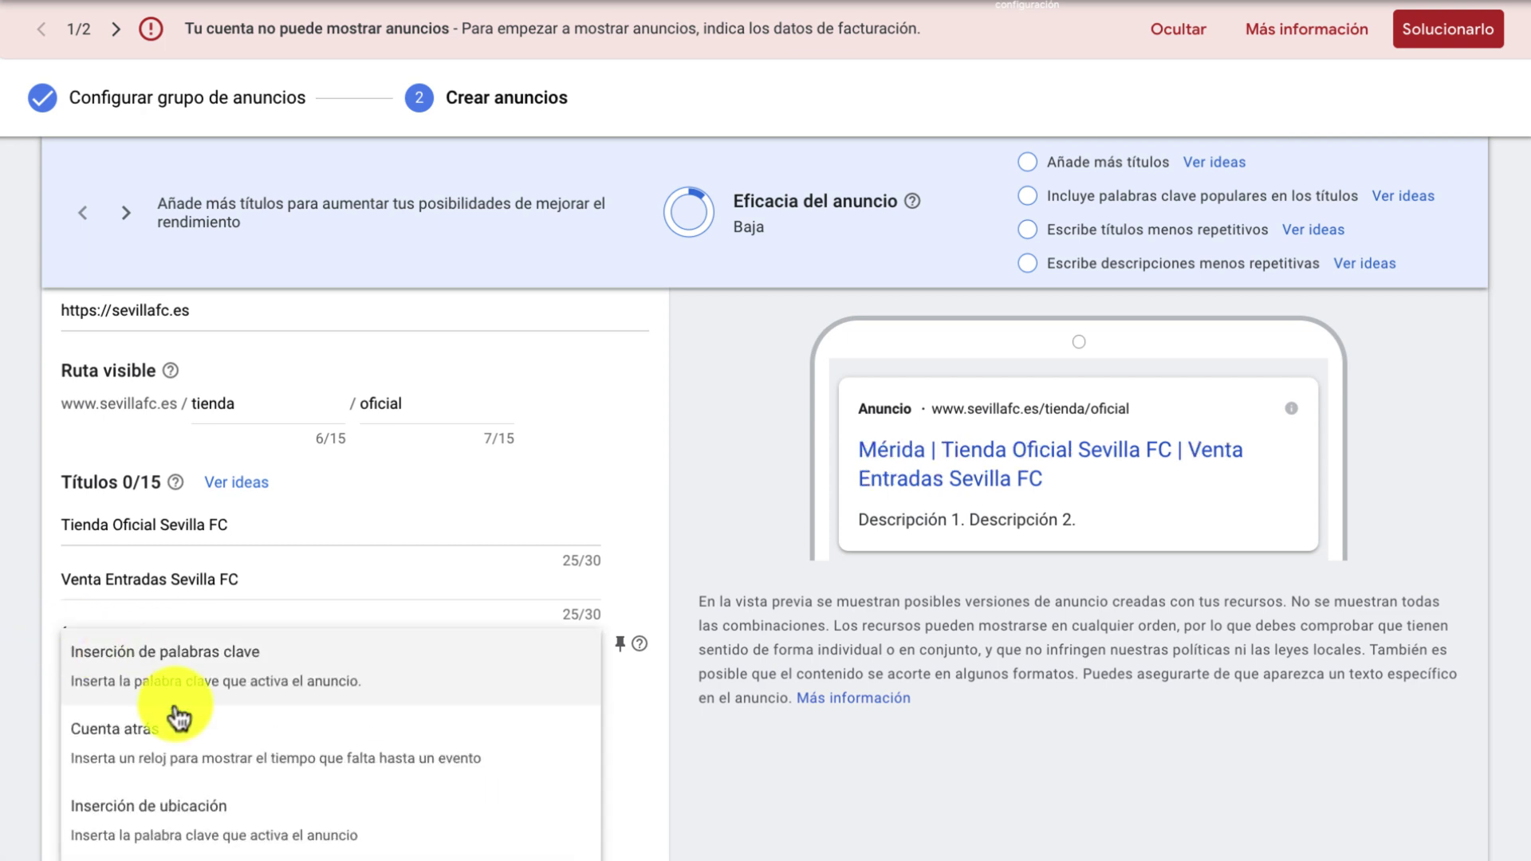
{"action": "left_click", "coordinate": [249, 762]}
{"action": "left_click", "coordinate": [309, 578]}
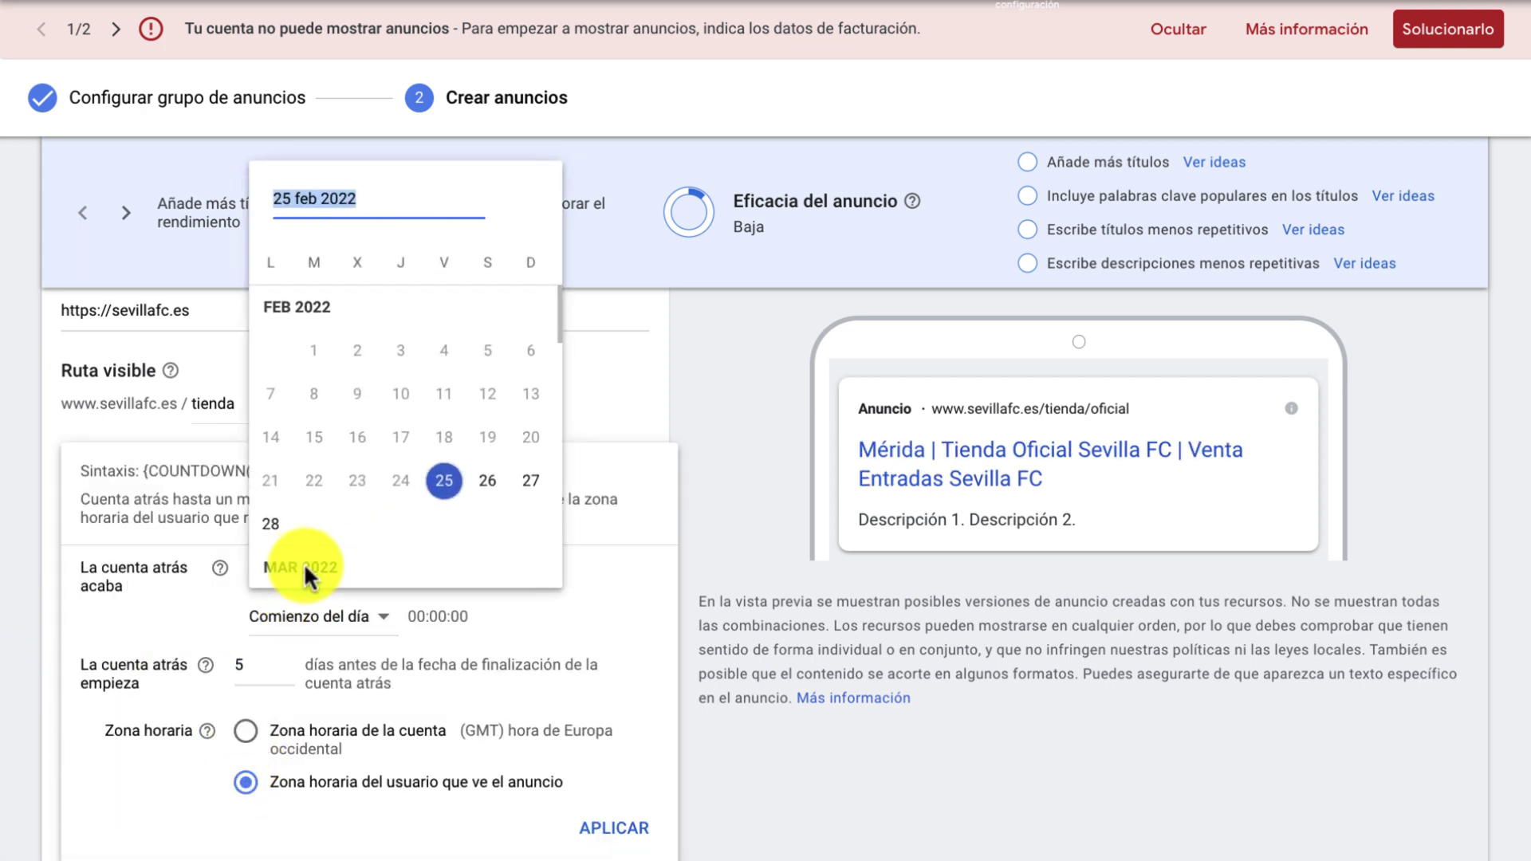
{"action": "left_click", "coordinate": [532, 481]}
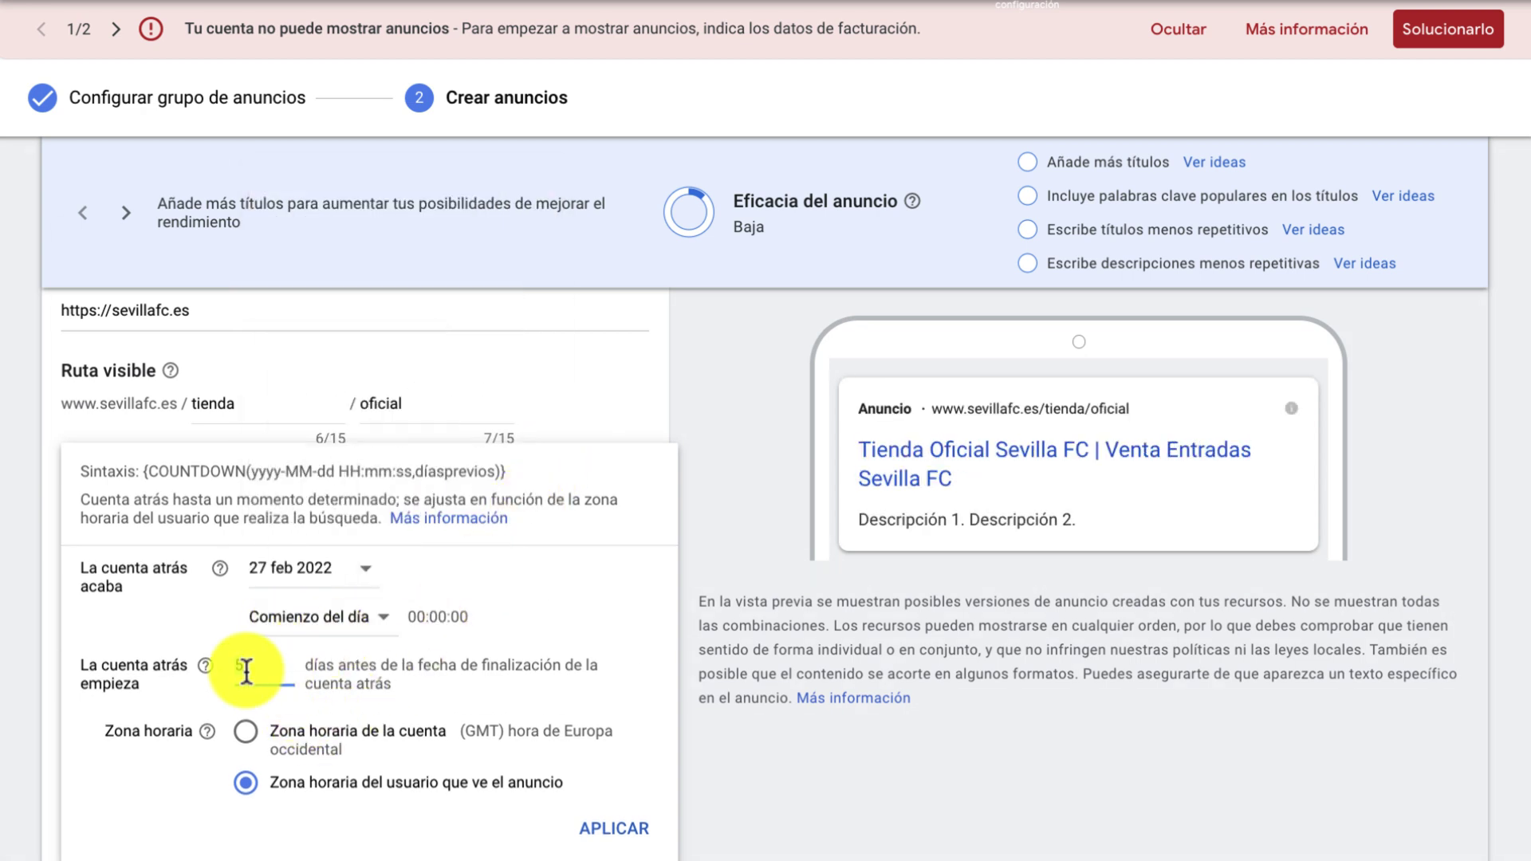
{"action": "type", "text": "8"}
{"action": "type", "text": "7"}
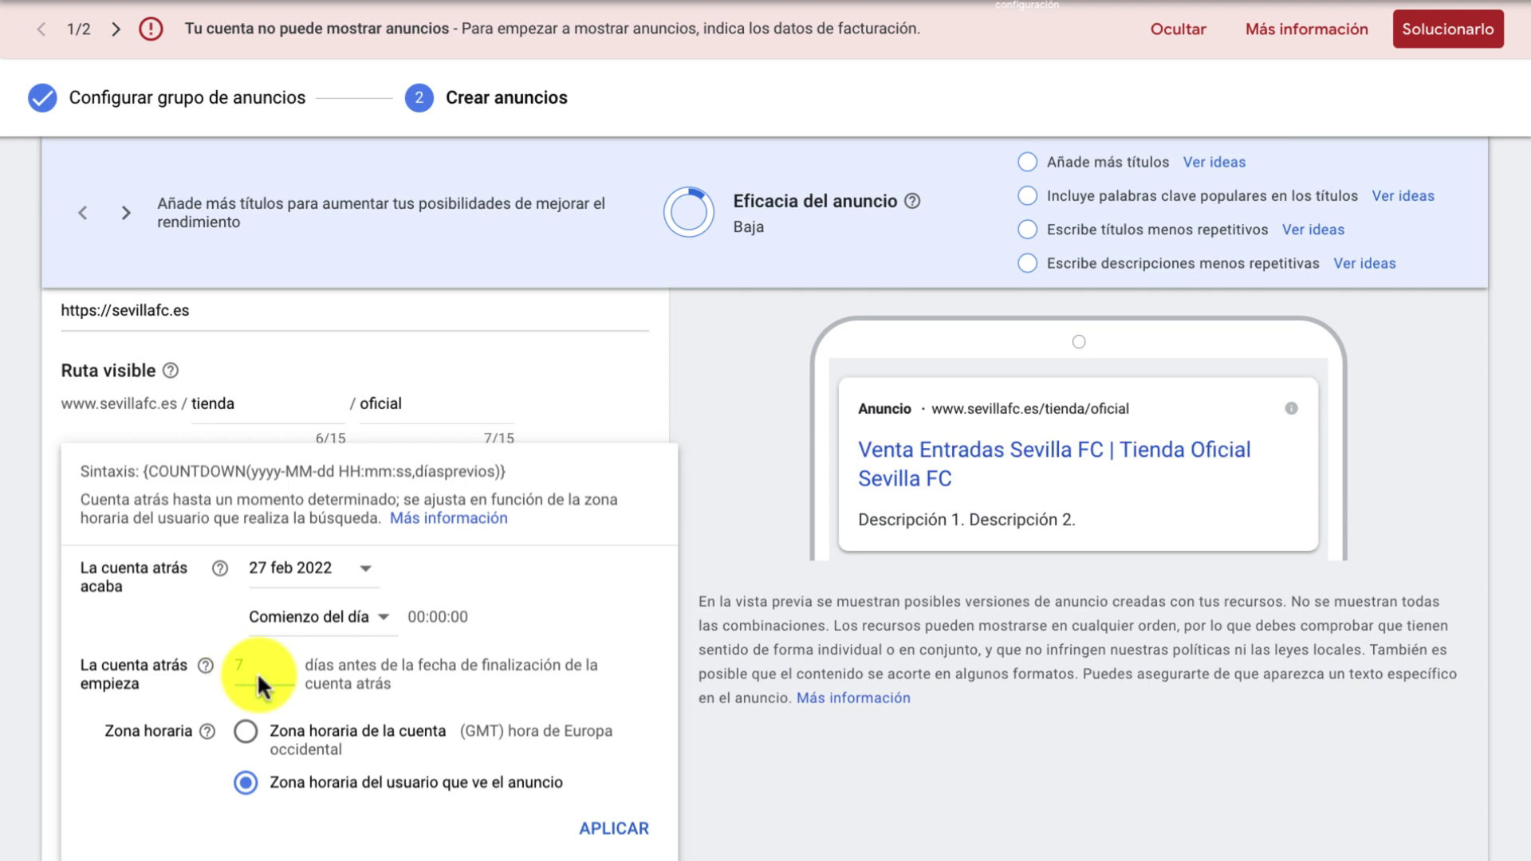
{"action": "left_click", "coordinate": [616, 829]}
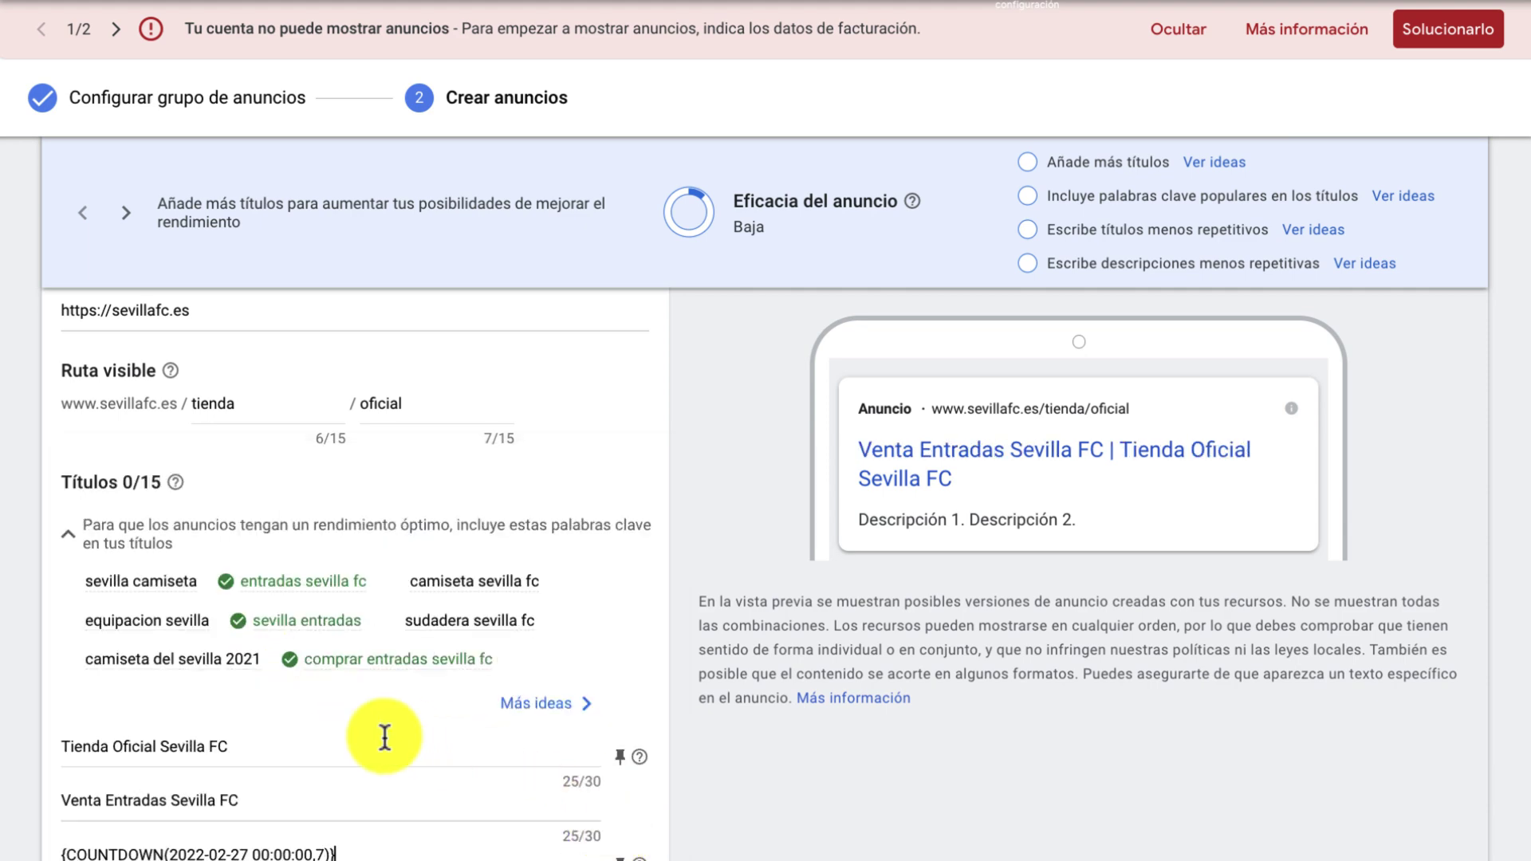
Step: Surround the countdown in the third headline with "Quedan" before it and "para el Partido" after it
{"action": "scroll", "coordinate": [384, 737], "scroll_direction": "down", "scroll_amount": 3}
{"action": "left_click", "coordinate": [69, 638]}
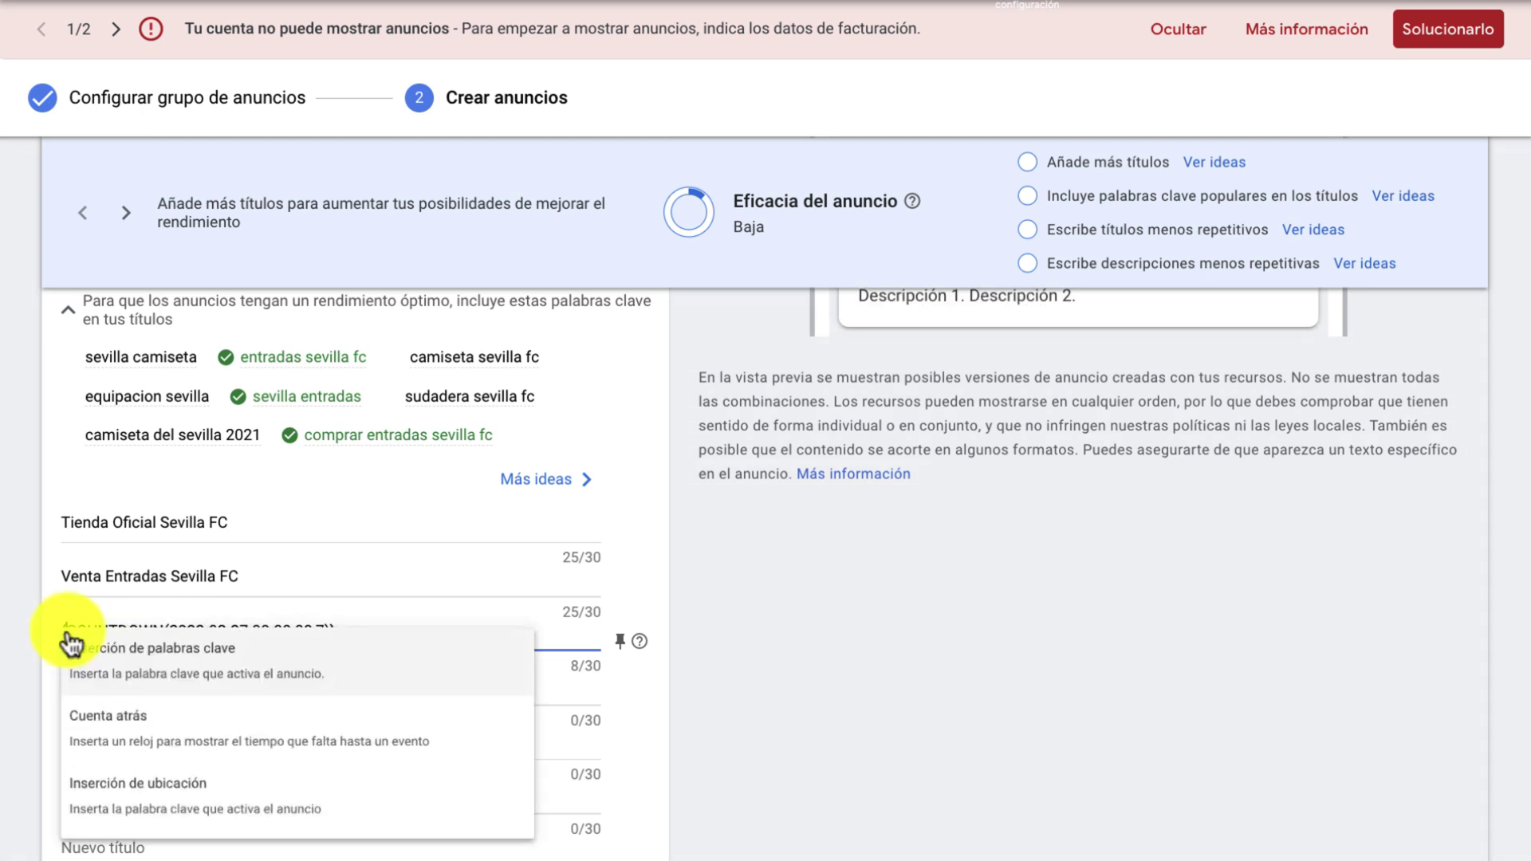
{"action": "left_click", "coordinate": [185, 635]}
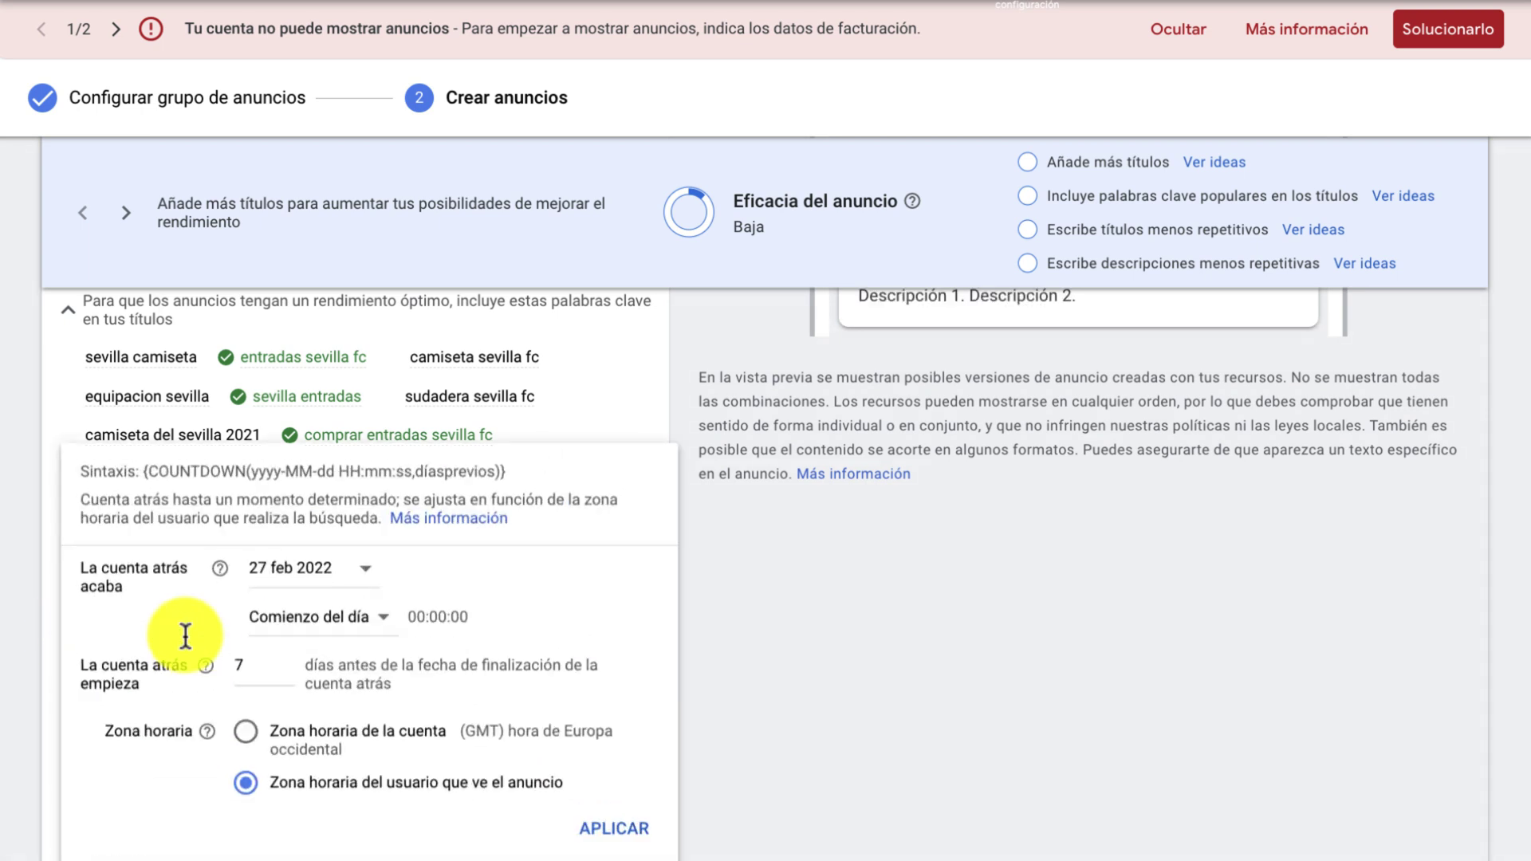
{"action": "left_click", "coordinate": [185, 636]}
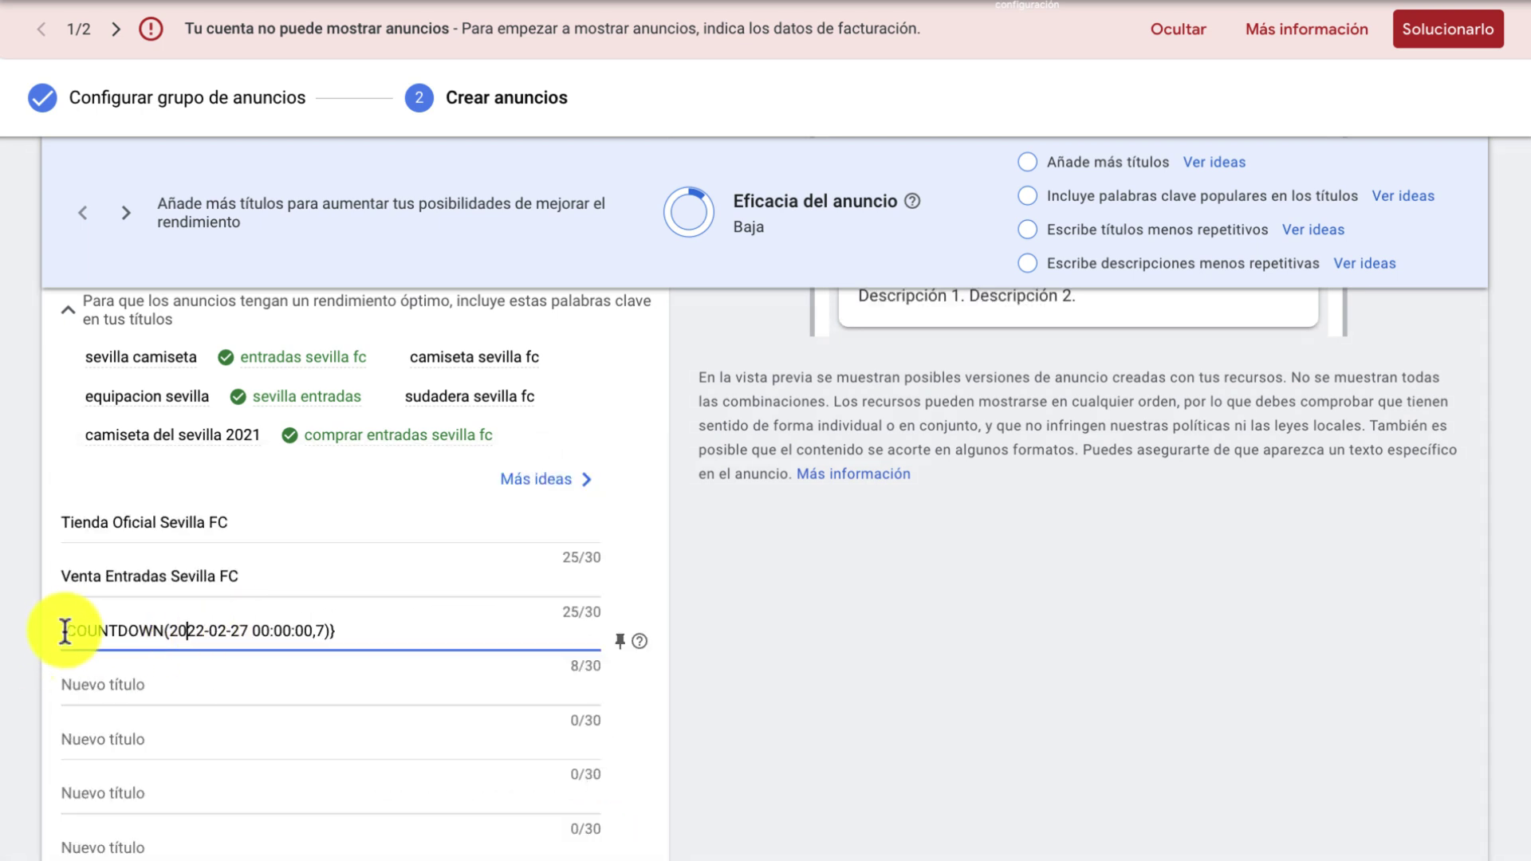
{"action": "key", "text": "Home"}
{"action": "type", "text": "Quedan "}
{"action": "type", "text": "para el Partido"}
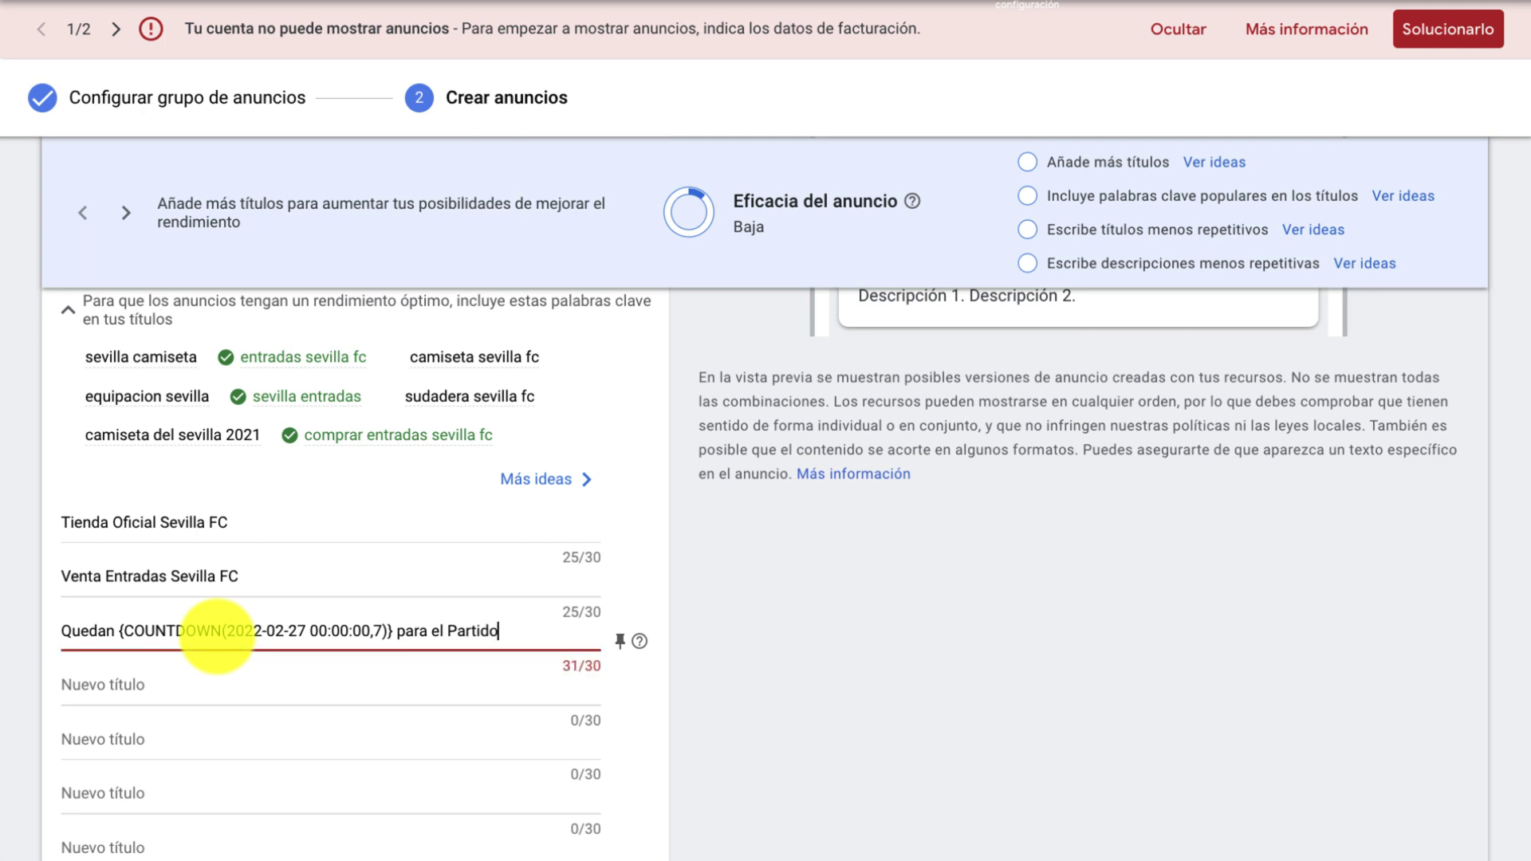
Step: Shorten the ending of the countdown headline to "para Partido"
{"action": "left_click", "coordinate": [452, 631]}
{"action": "key", "text": "BackSpace"}
{"action": "key", "text": "BackSpace"}
{"action": "key", "text": "BackSpace"}
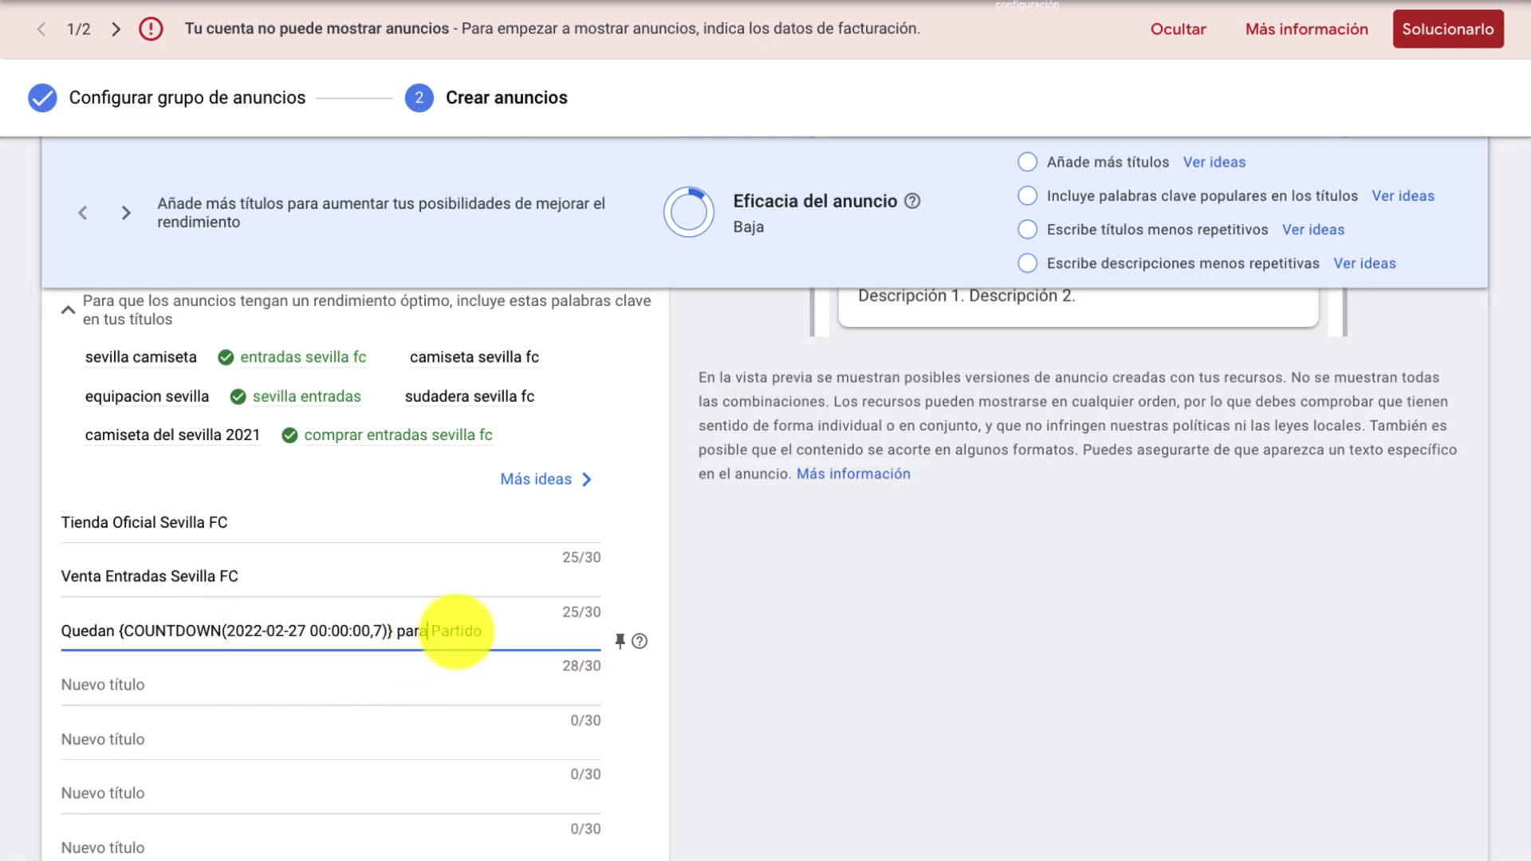
Step: Enter "Camiseta Sevilla FC" as the fourth headline, without an extra line break
{"action": "left_click", "coordinate": [363, 687]}
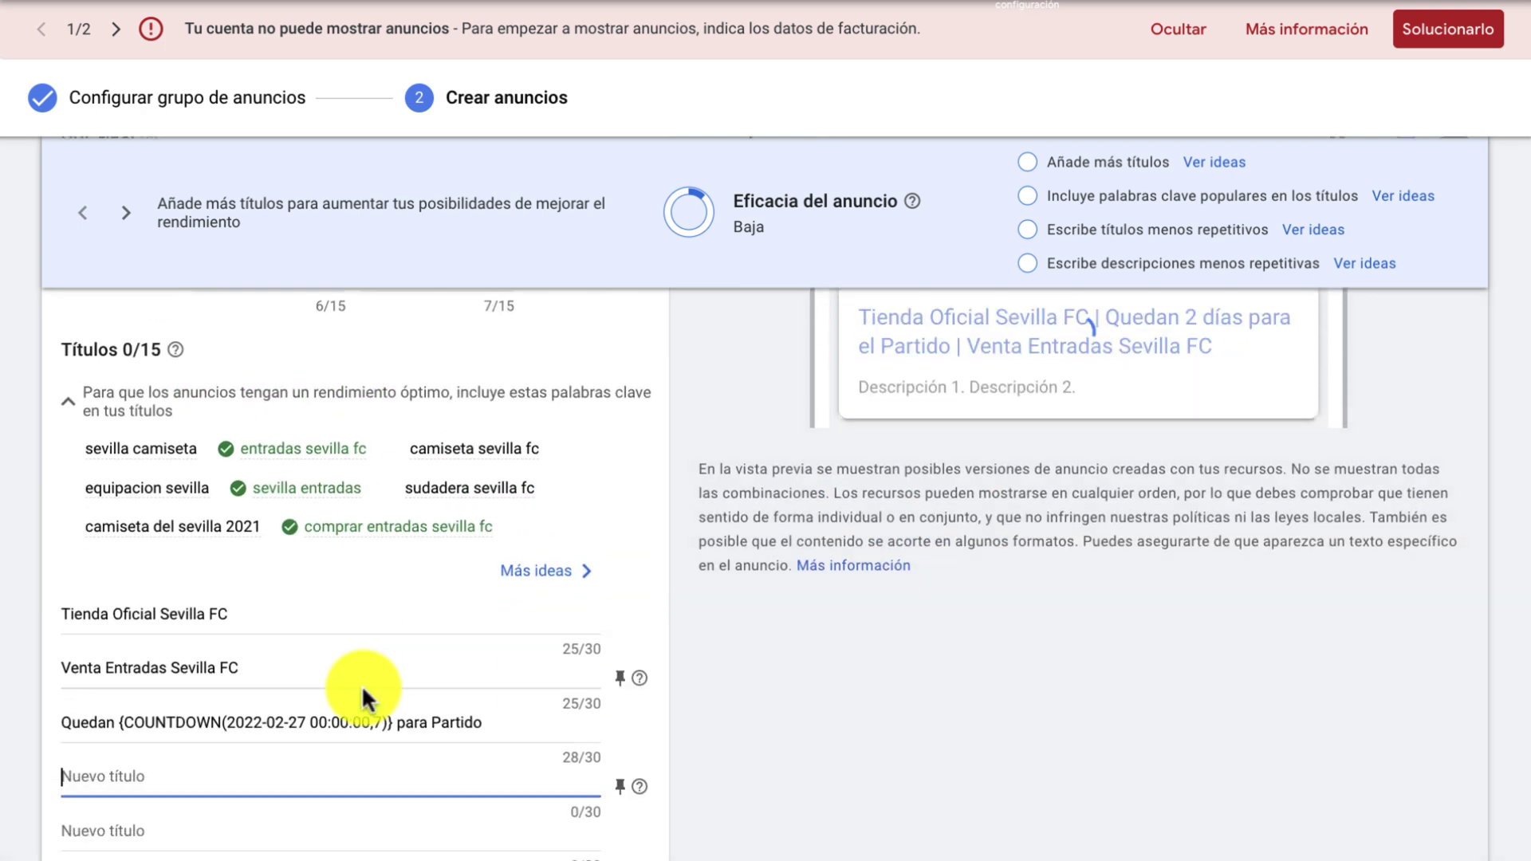
{"action": "type", "text": "Camis"}
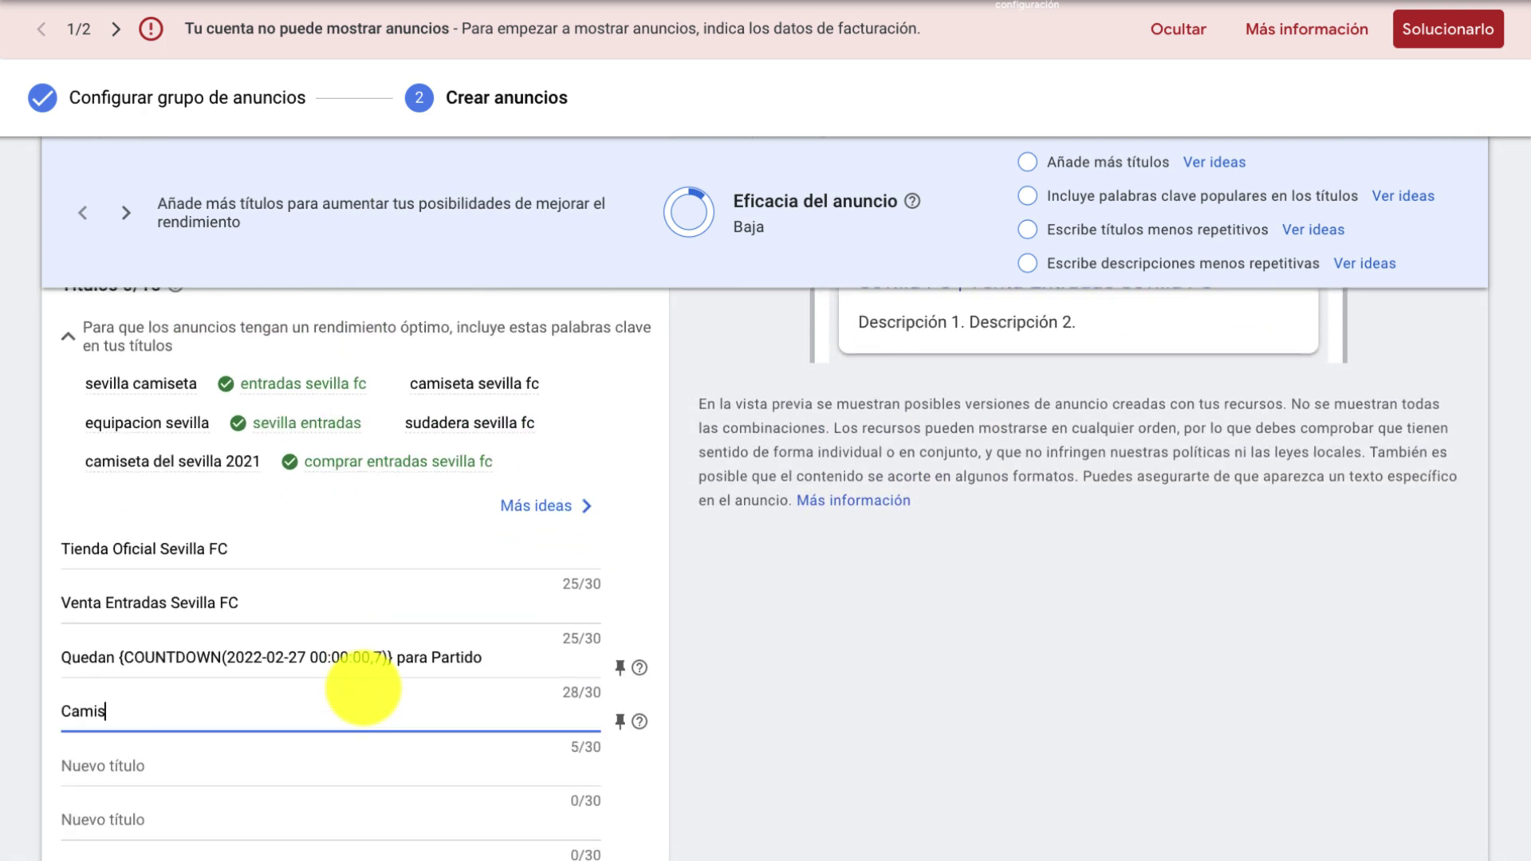
{"action": "type", "text": "eta Sevilla FC"}
{"action": "key", "text": "Return"}
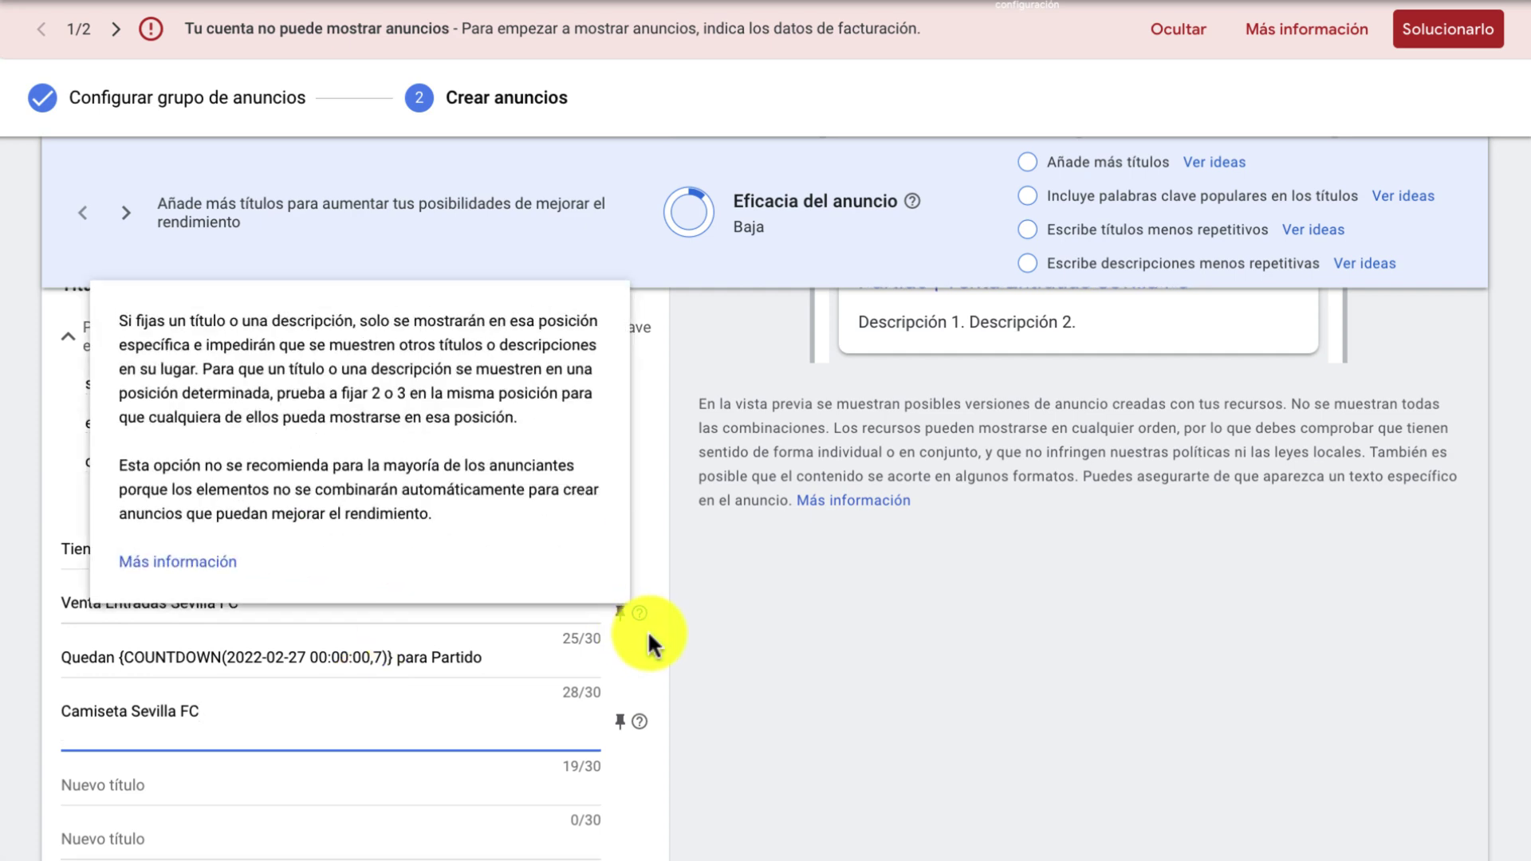
{"action": "left_click", "coordinate": [331, 795]}
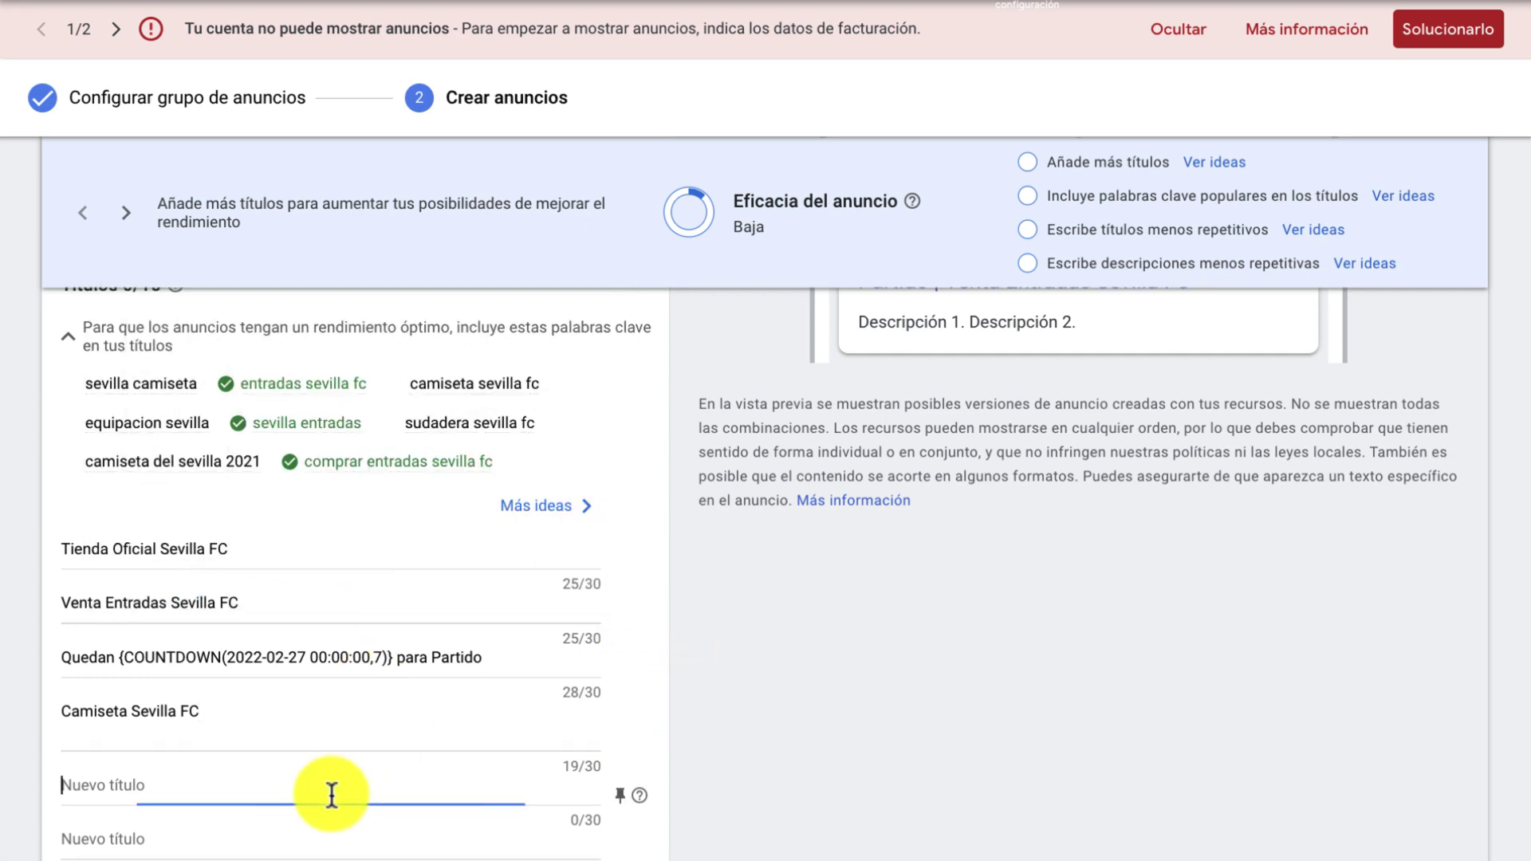
{"action": "left_click", "coordinate": [212, 727]}
{"action": "key", "text": "BackSpace"}
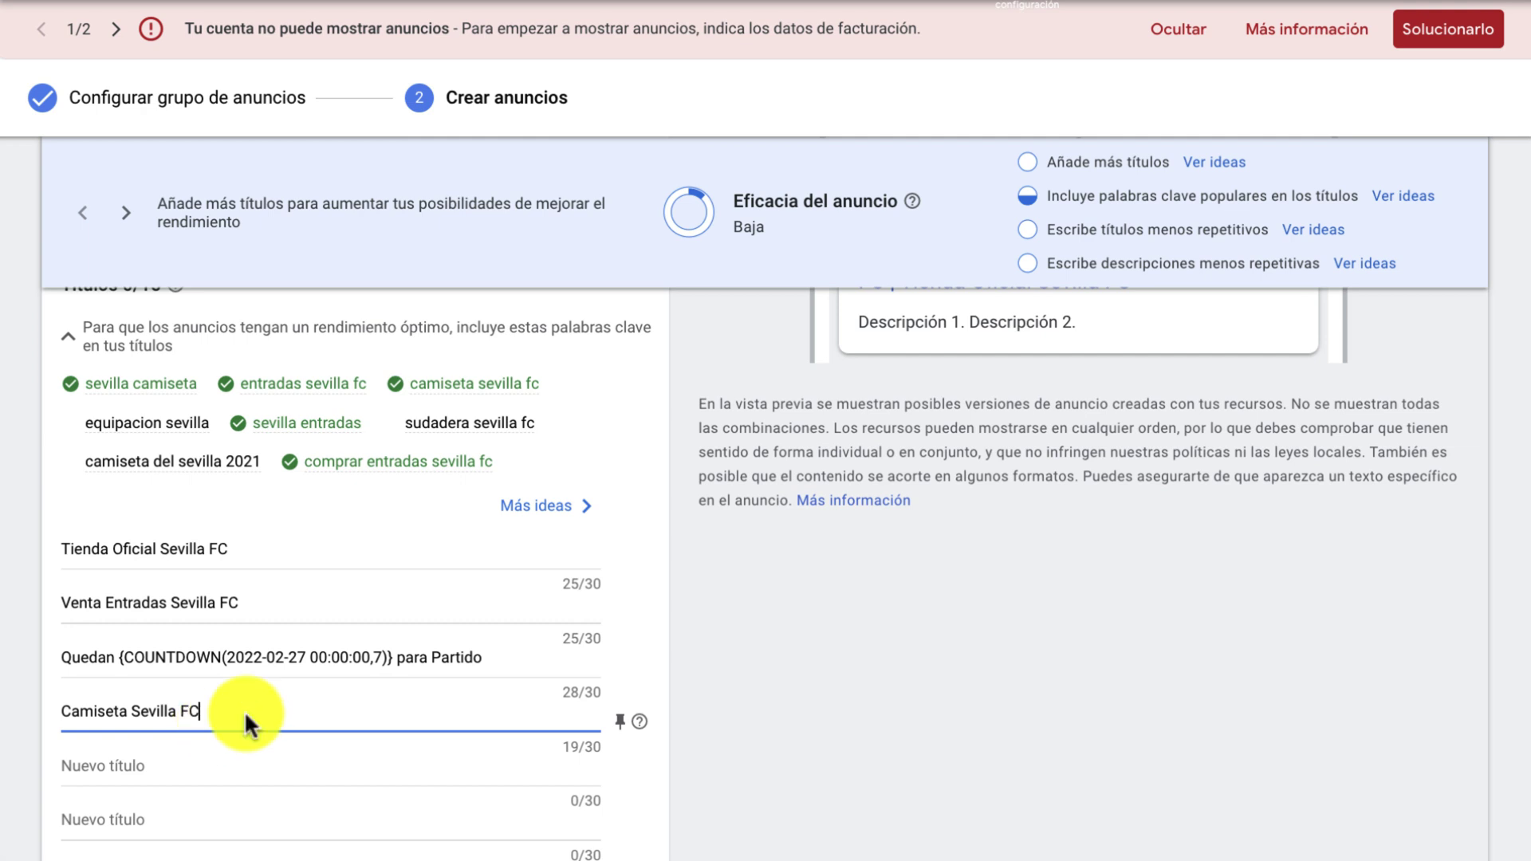
Step: Enter "Sudadera Sevilla FC 20% Dto" as the fifth headline, based on the suggested keywords
{"action": "left_click", "coordinate": [261, 761]}
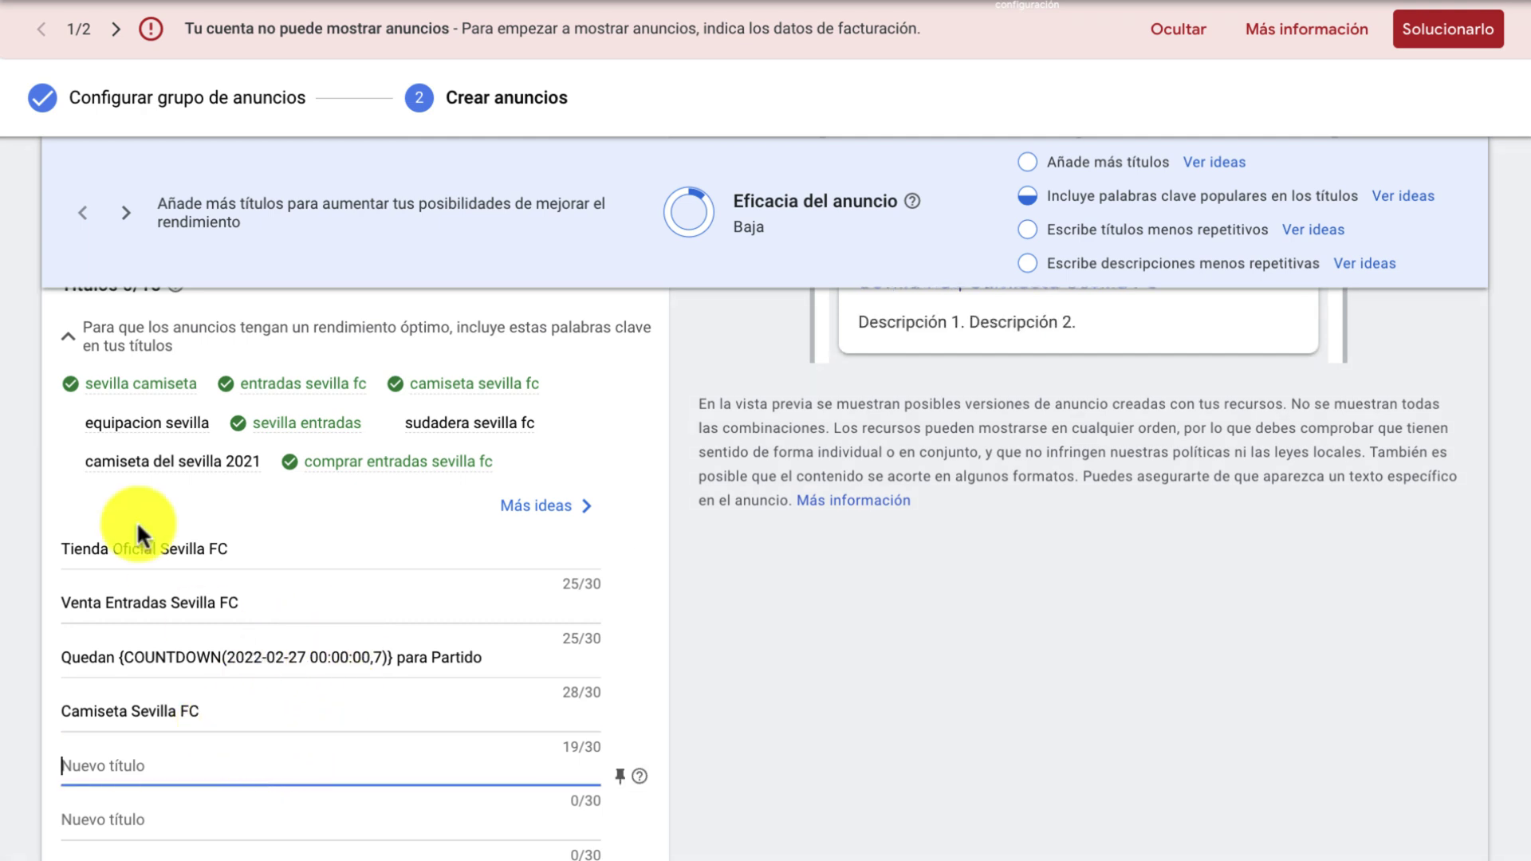
{"action": "left_click", "coordinate": [151, 433]}
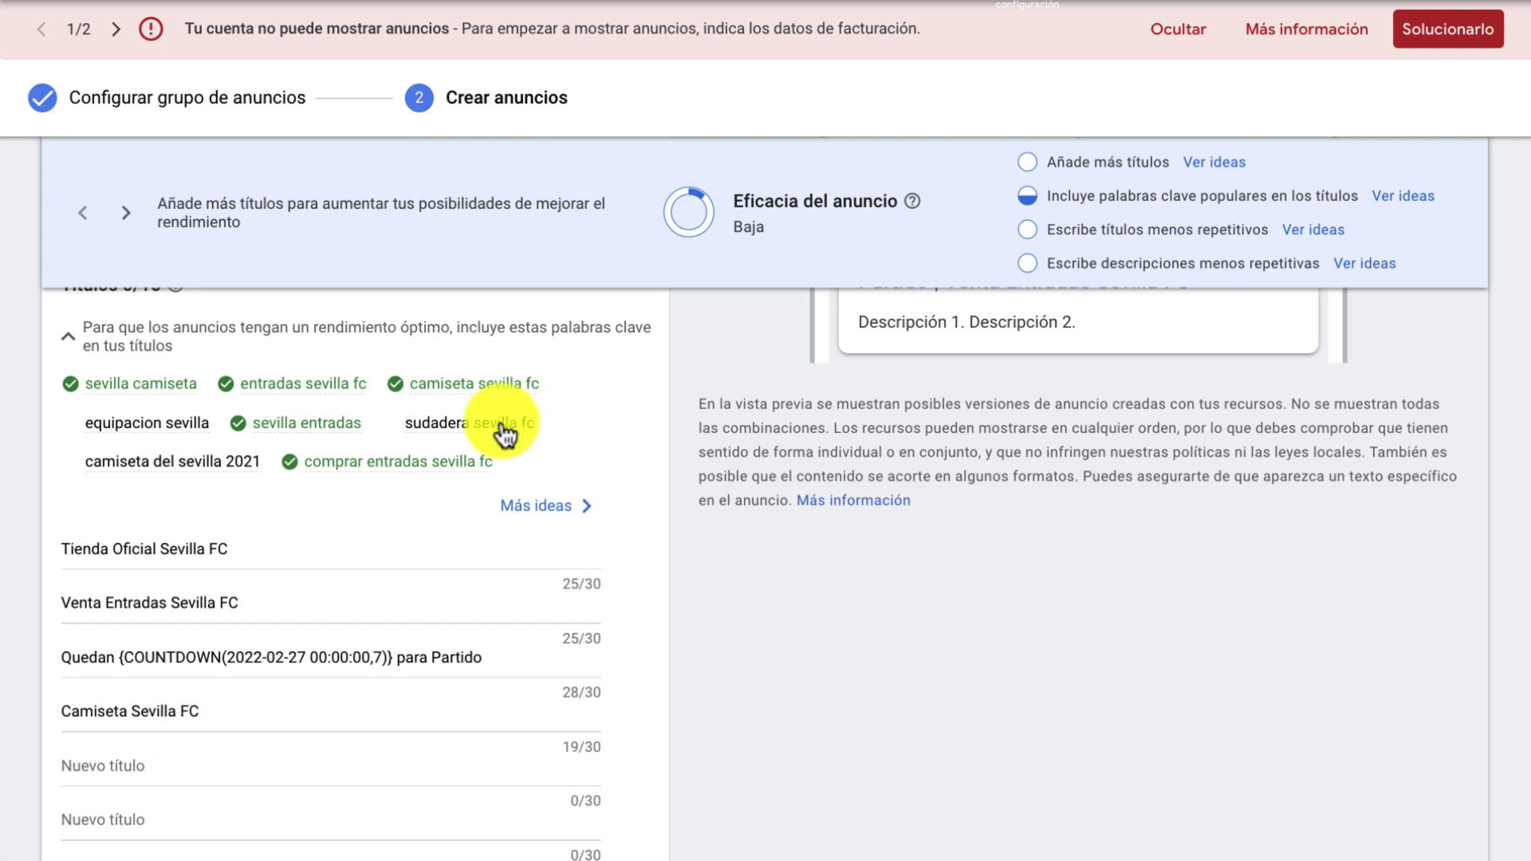
{"action": "left_click", "coordinate": [240, 768]}
{"action": "type", "text": "Su"}
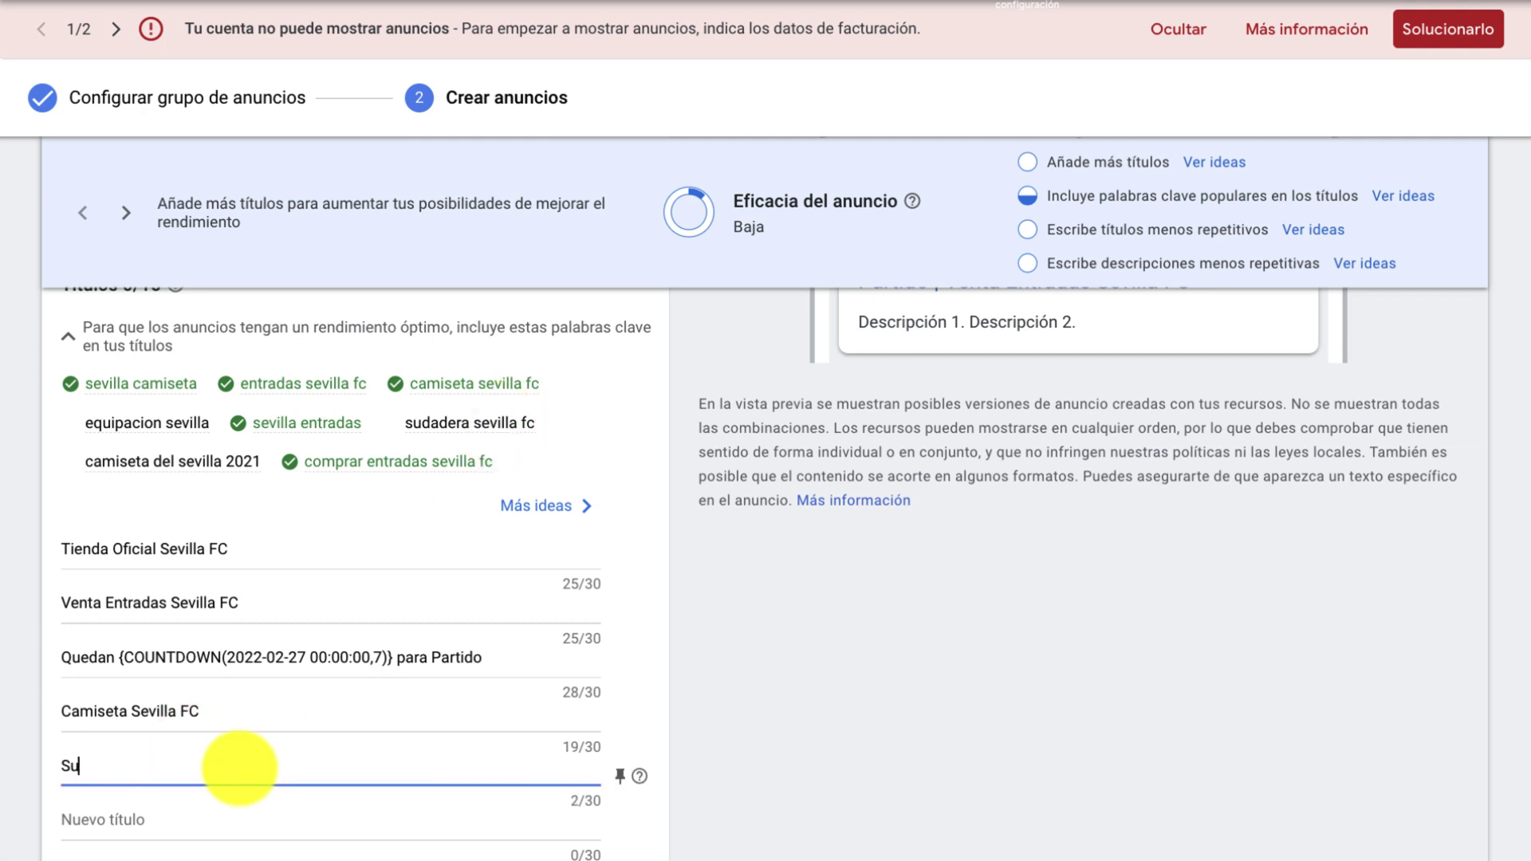
{"action": "type", "text": "dadera Sevilla FC"}
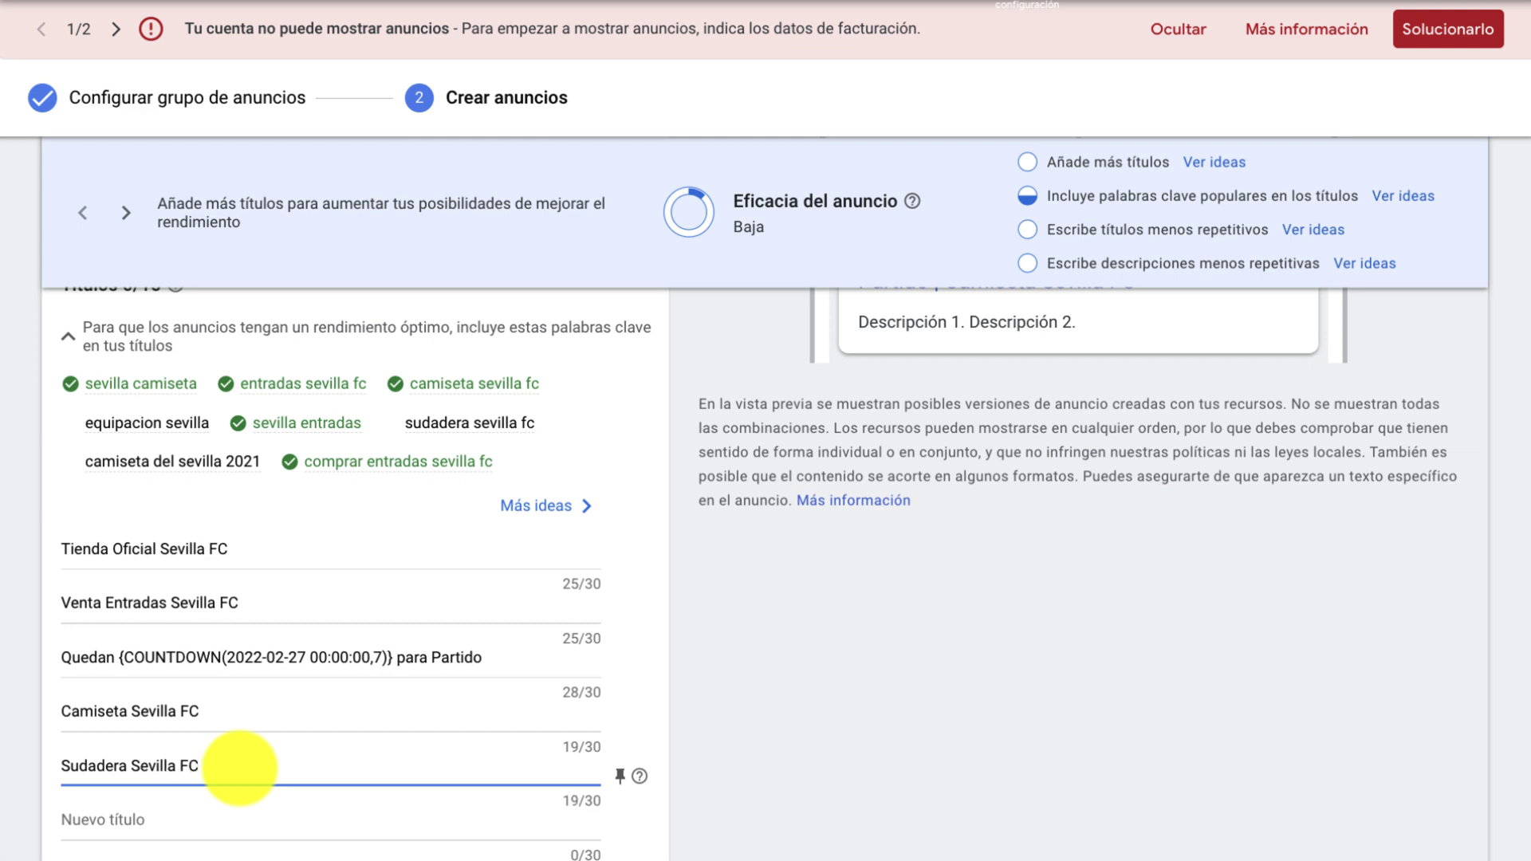
{"action": "type", "text": " 20"}
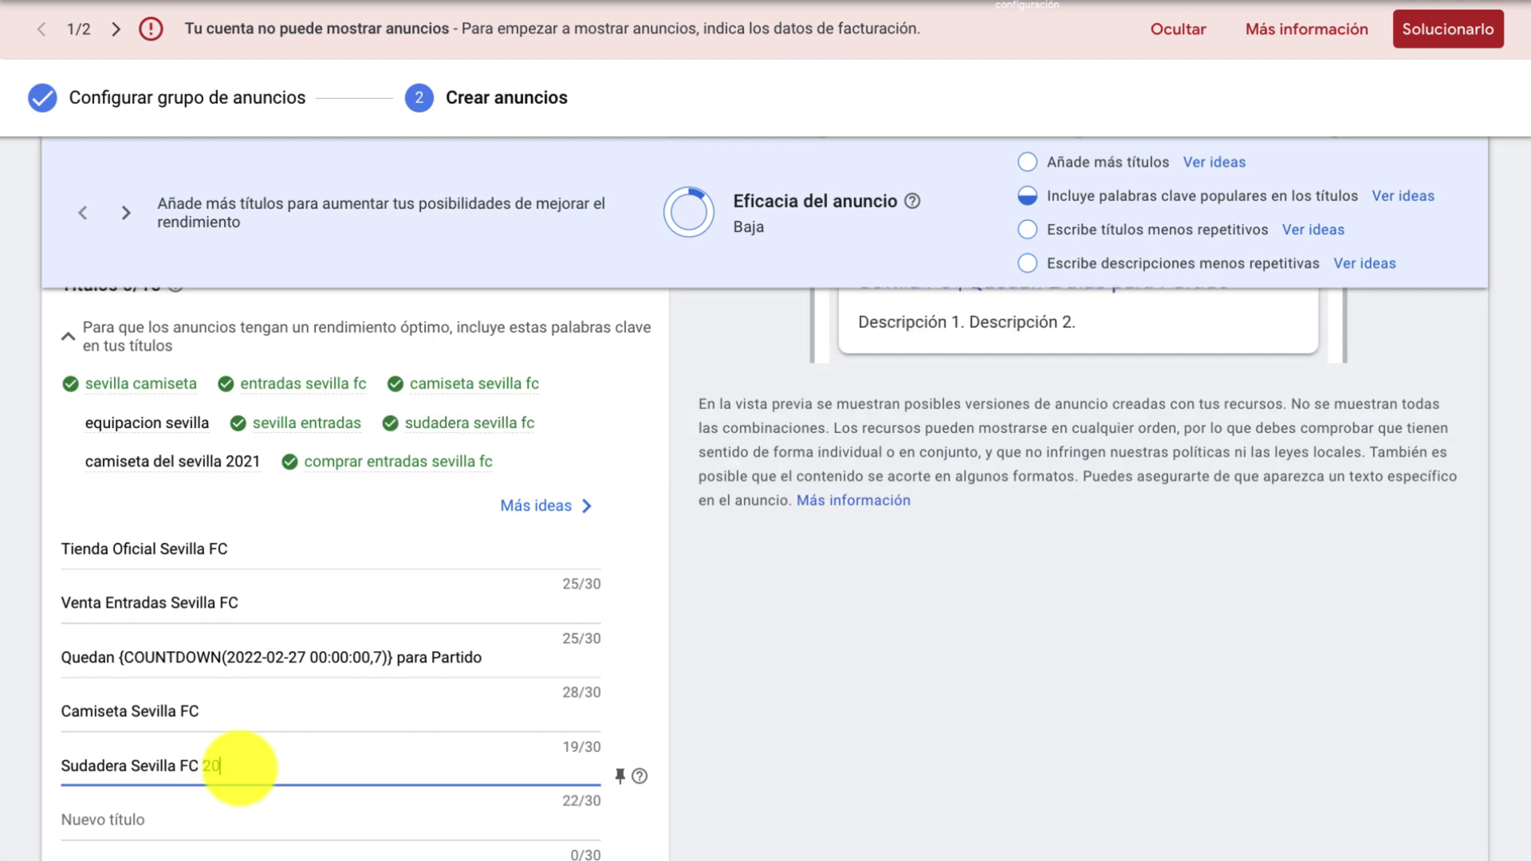
{"action": "type", "text": " hoy"}
{"action": "key", "text": "BackSpace"}
{"action": "key", "text": "BackSpace"}
{"action": "key", "text": "BackSpace"}
{"action": "key", "text": "BackSpace"}
{"action": "scroll", "coordinate": [231, 789], "scroll_direction": "down", "scroll_amount": 1}
Step: Enter "Equipación Sevilla para Niños y Niñas" as the sixth headline
{"action": "left_click", "coordinate": [234, 809]}
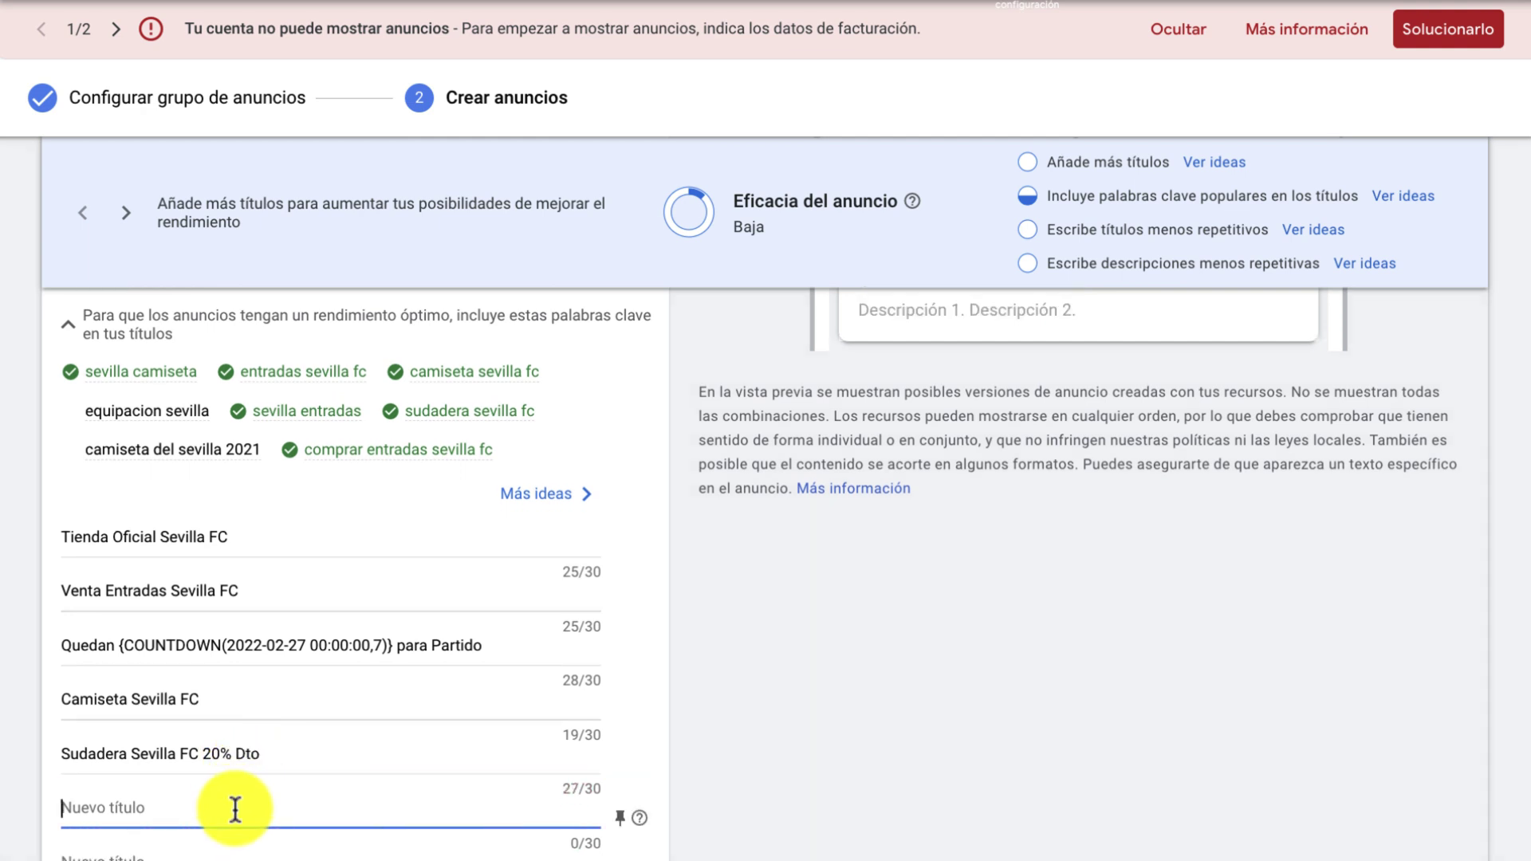
{"action": "scroll", "coordinate": [232, 806], "scroll_direction": "down", "scroll_amount": 2}
{"action": "scroll", "coordinate": [233, 805], "scroll_direction": "up", "scroll_amount": 3}
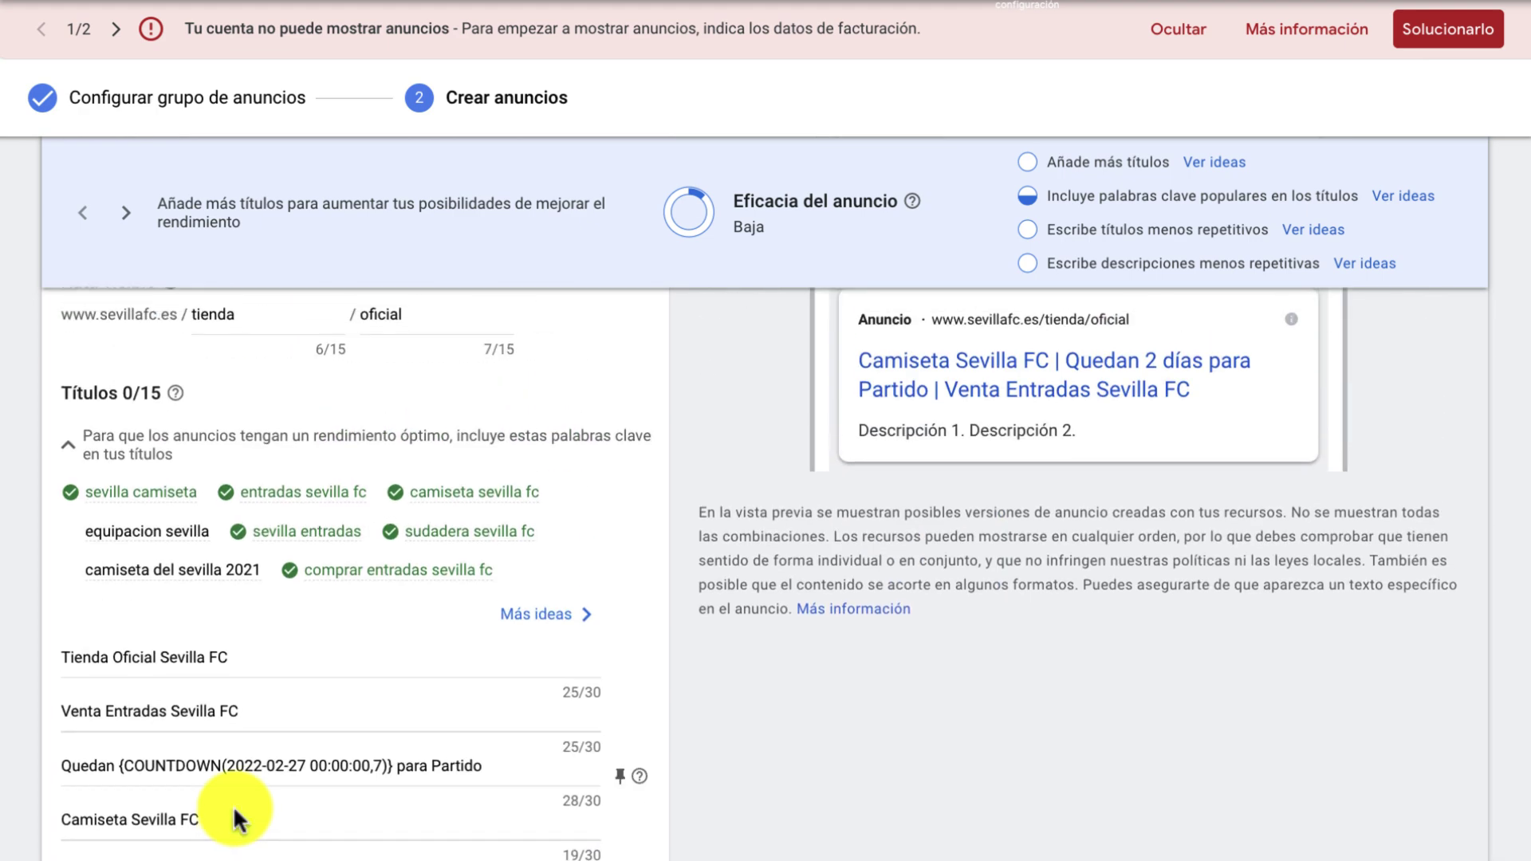
{"action": "scroll", "coordinate": [232, 806], "scroll_direction": "down", "scroll_amount": 1}
{"action": "type", "text": "Eq"}
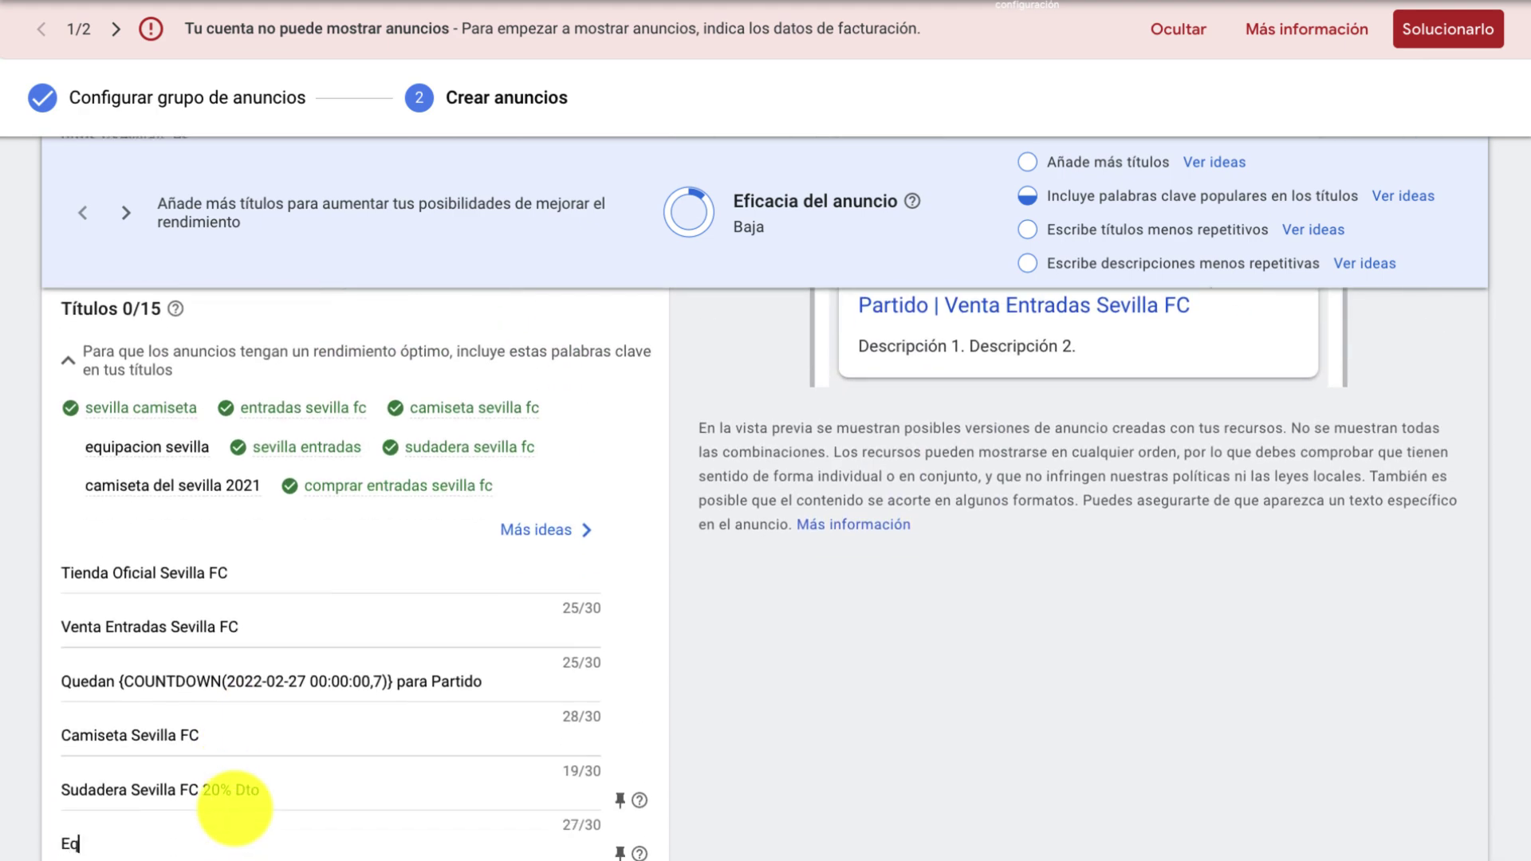
{"action": "type", "text": "uipación Sevilla para Niños y Niñas"}
{"action": "scroll", "coordinate": [232, 806], "scroll_direction": "down", "scroll_amount": 4}
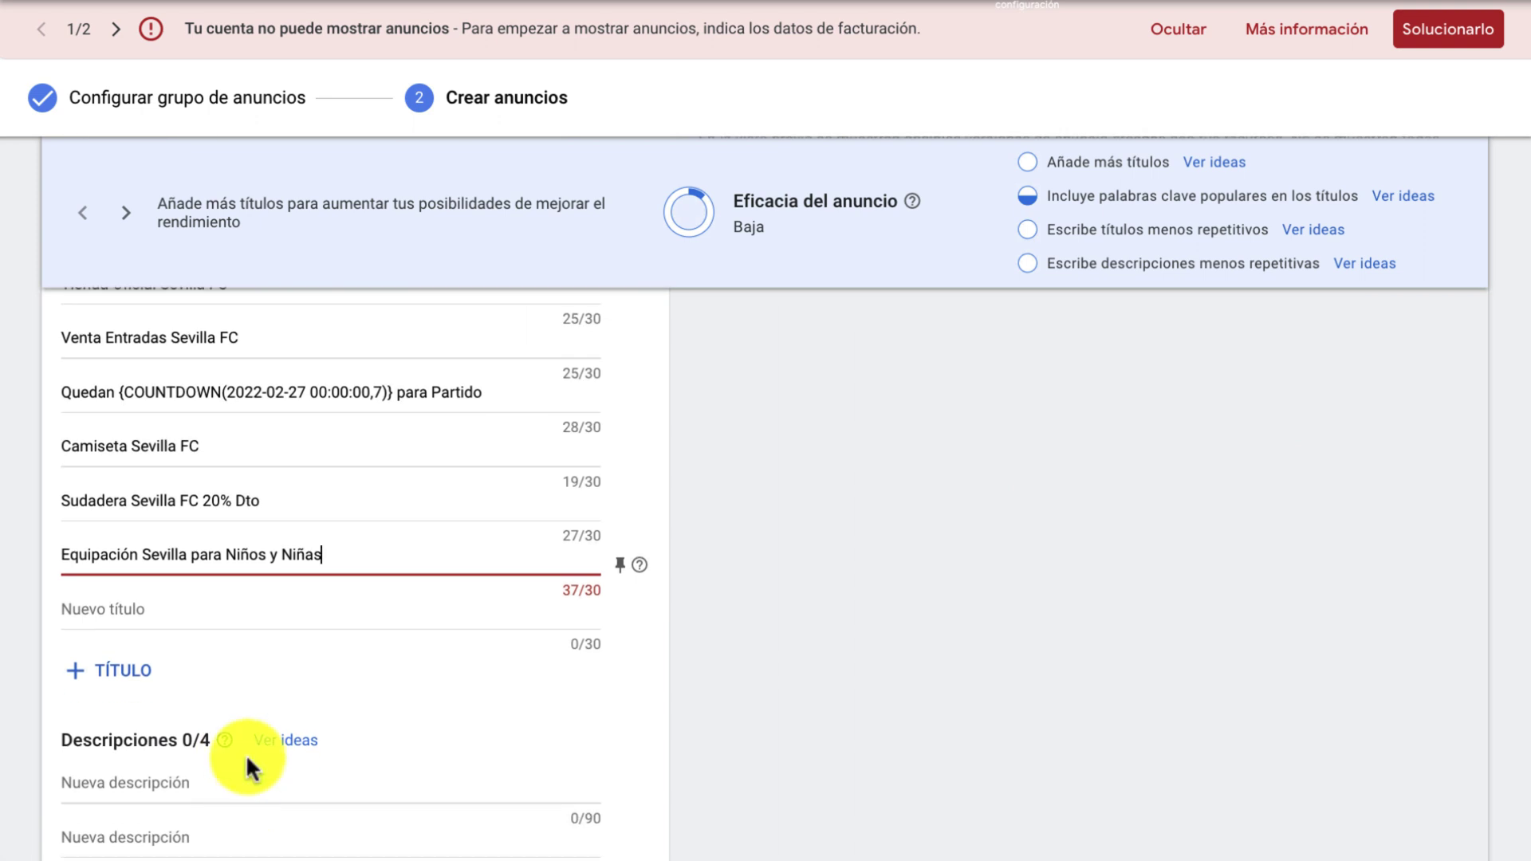
Step: Shorten the sixth headline to "Equipación Sevilla para Niñ@s"
{"action": "left_click_drag", "start_coordinate": [250, 553], "coordinate": [404, 547]}
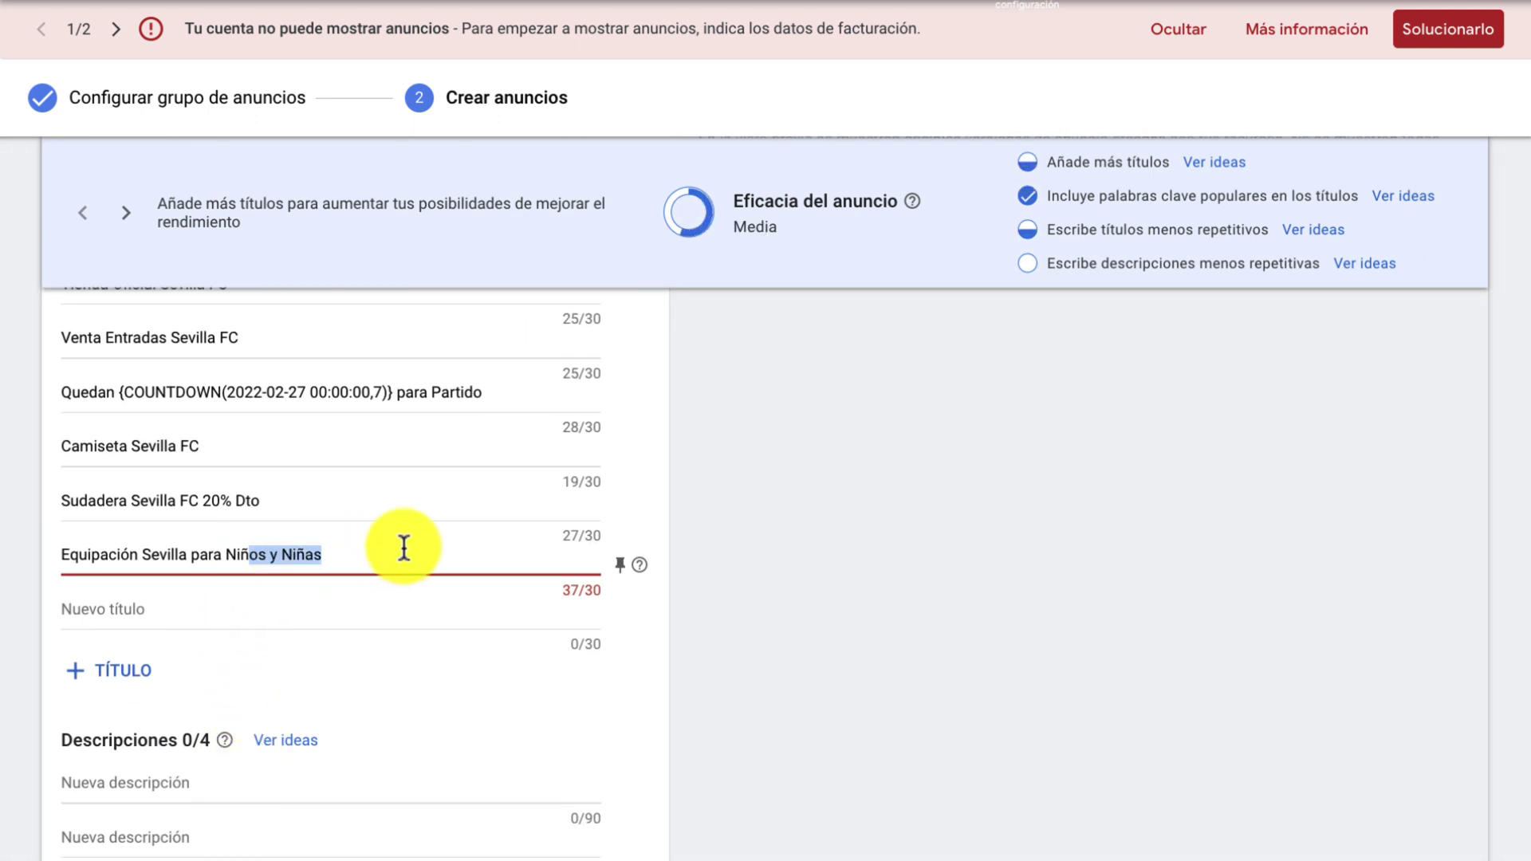
{"action": "key", "text": "BackSpace"}
{"action": "type", "text": "@"}
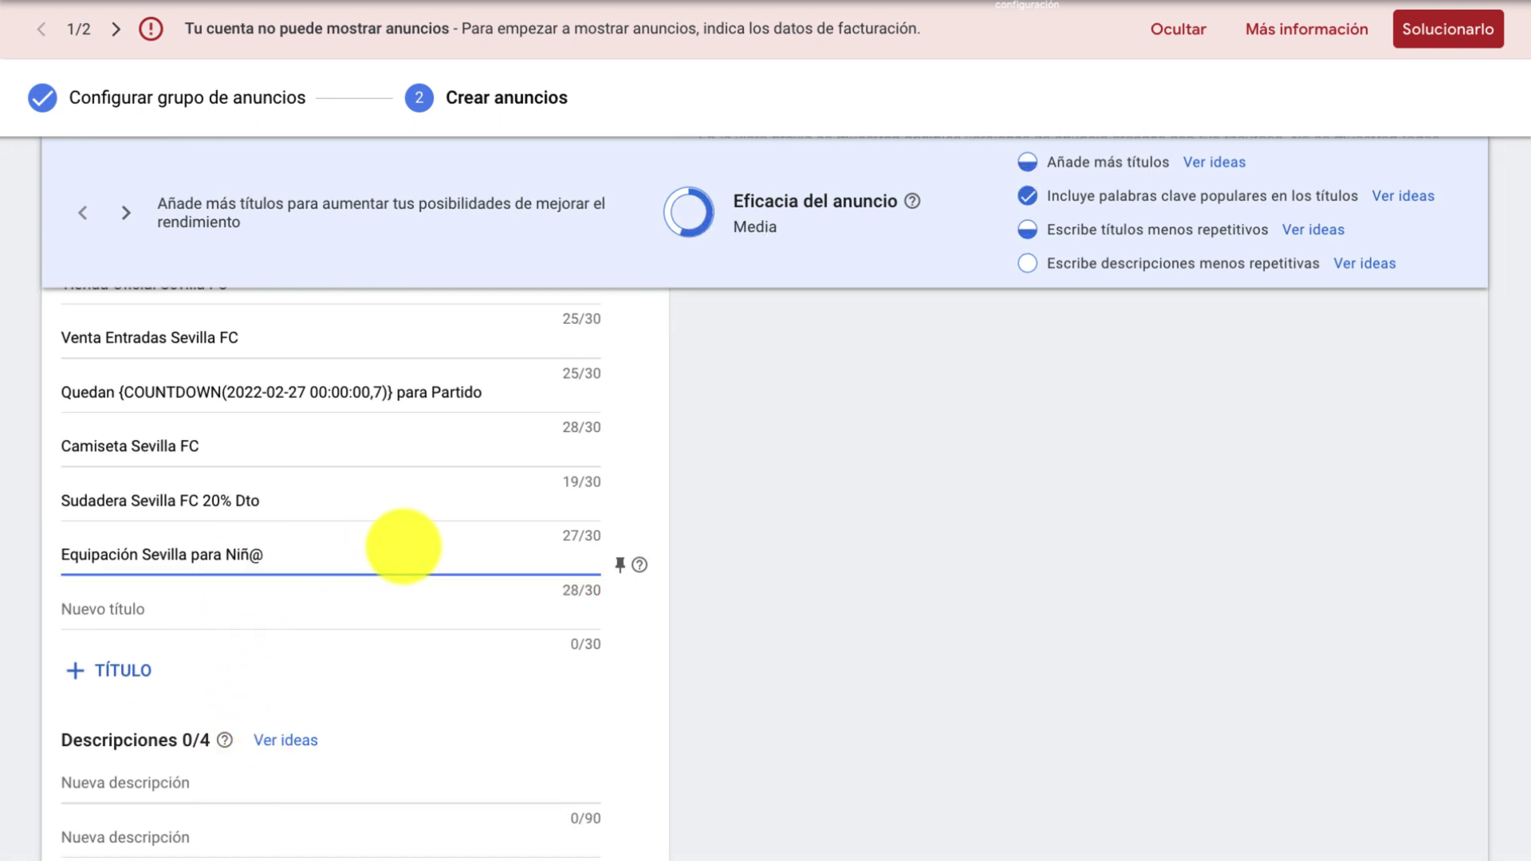
{"action": "left_click", "coordinate": [323, 612]}
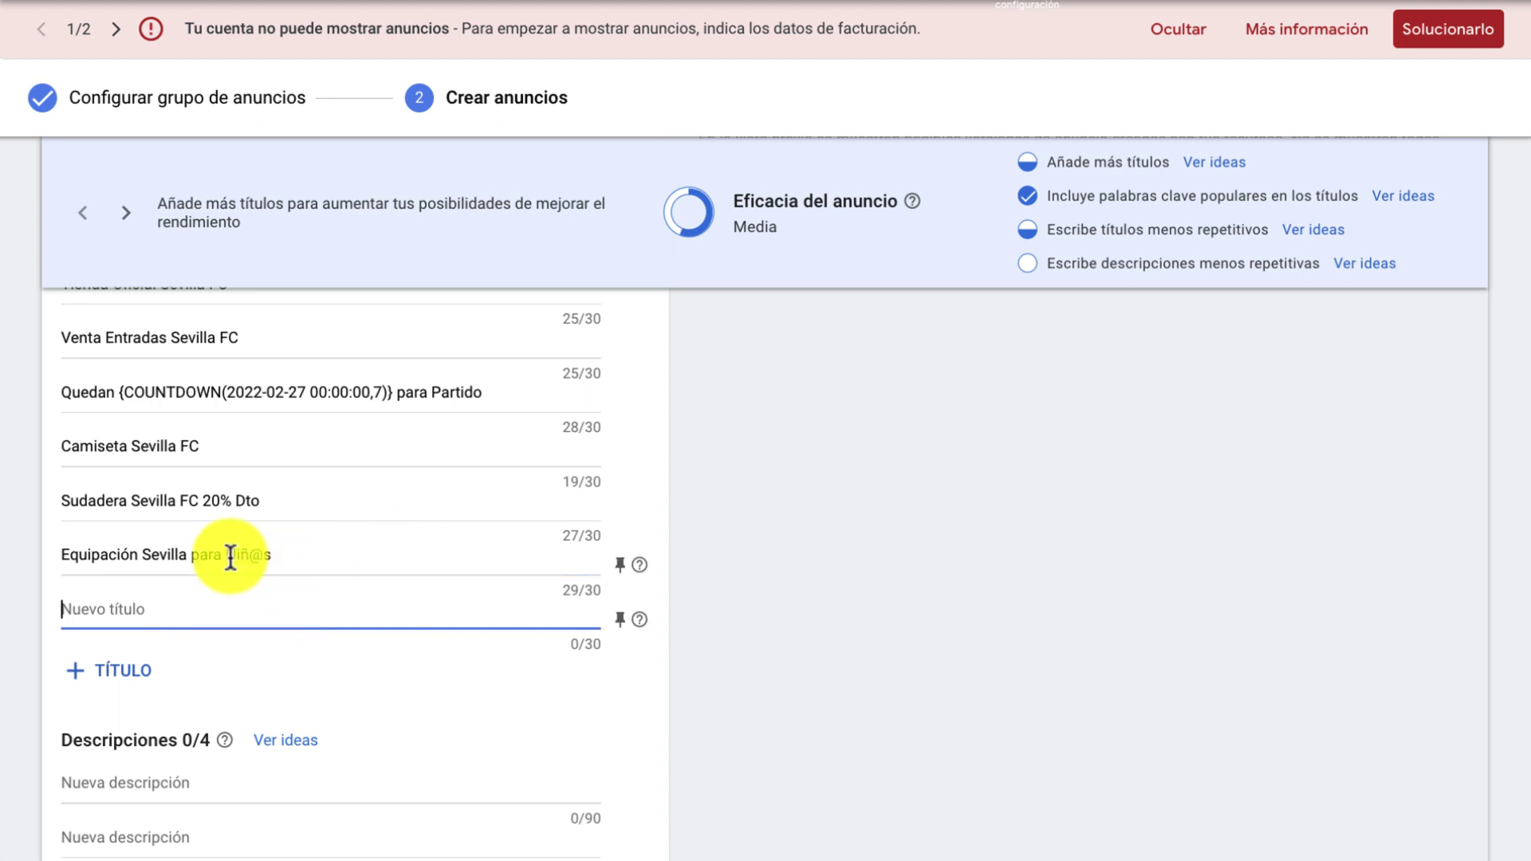
Step: Try rewording the sixth headline to "Equipación Sevilla todas edades"
{"action": "left_click_drag", "start_coordinate": [220, 556], "coordinate": [390, 560]}
{"action": "key", "text": "BackSpace"}
{"action": "type", "text": "tdodas"}
{"action": "key", "text": "BackSpace"}
{"action": "key", "text": "BackSpace"}
{"action": "key", "text": "BackSpace"}
{"action": "key", "text": "BackSpace"}
{"action": "key", "text": "BackSpace"}
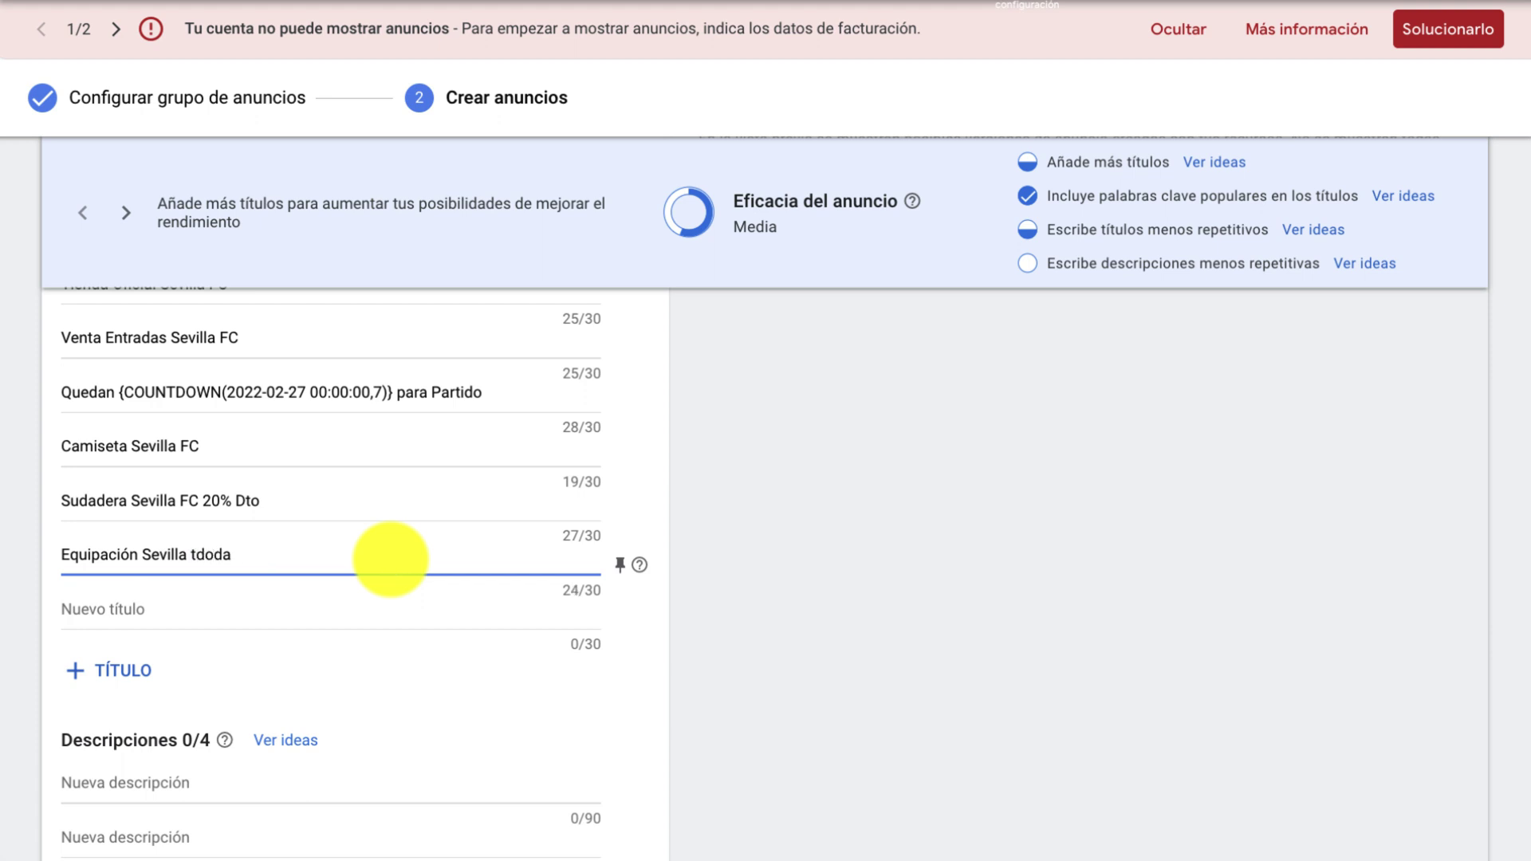
{"action": "type", "text": "odas edades"}
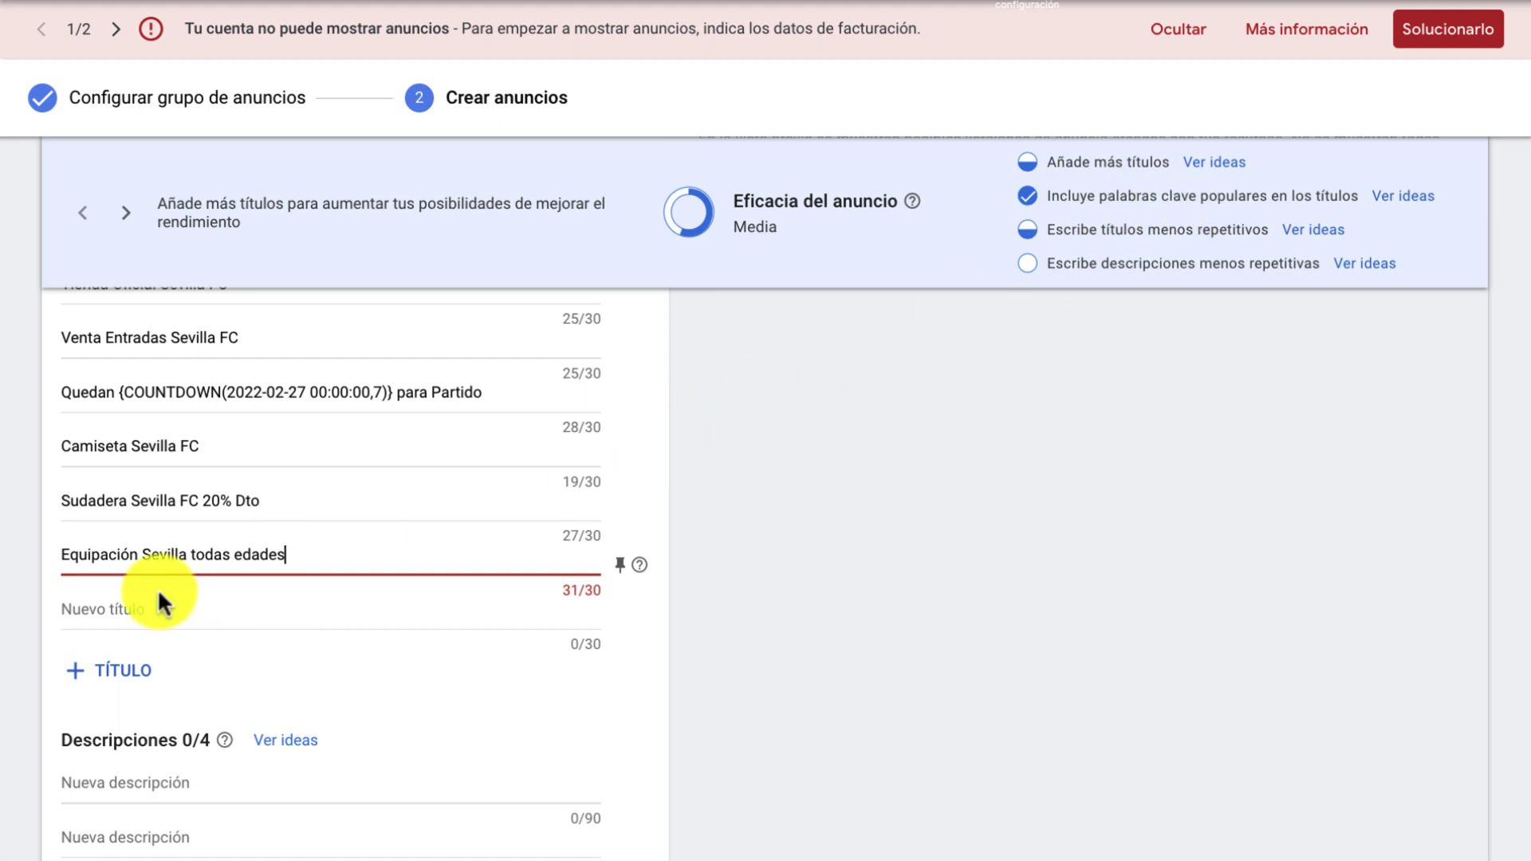
Step: Try "cualquier edad" as the ending of the sixth headline, then clear that ending
{"action": "double_click", "coordinate": [196, 557]}
{"action": "type", "text": "cualquier"}
{"action": "type", "text": " edad"}
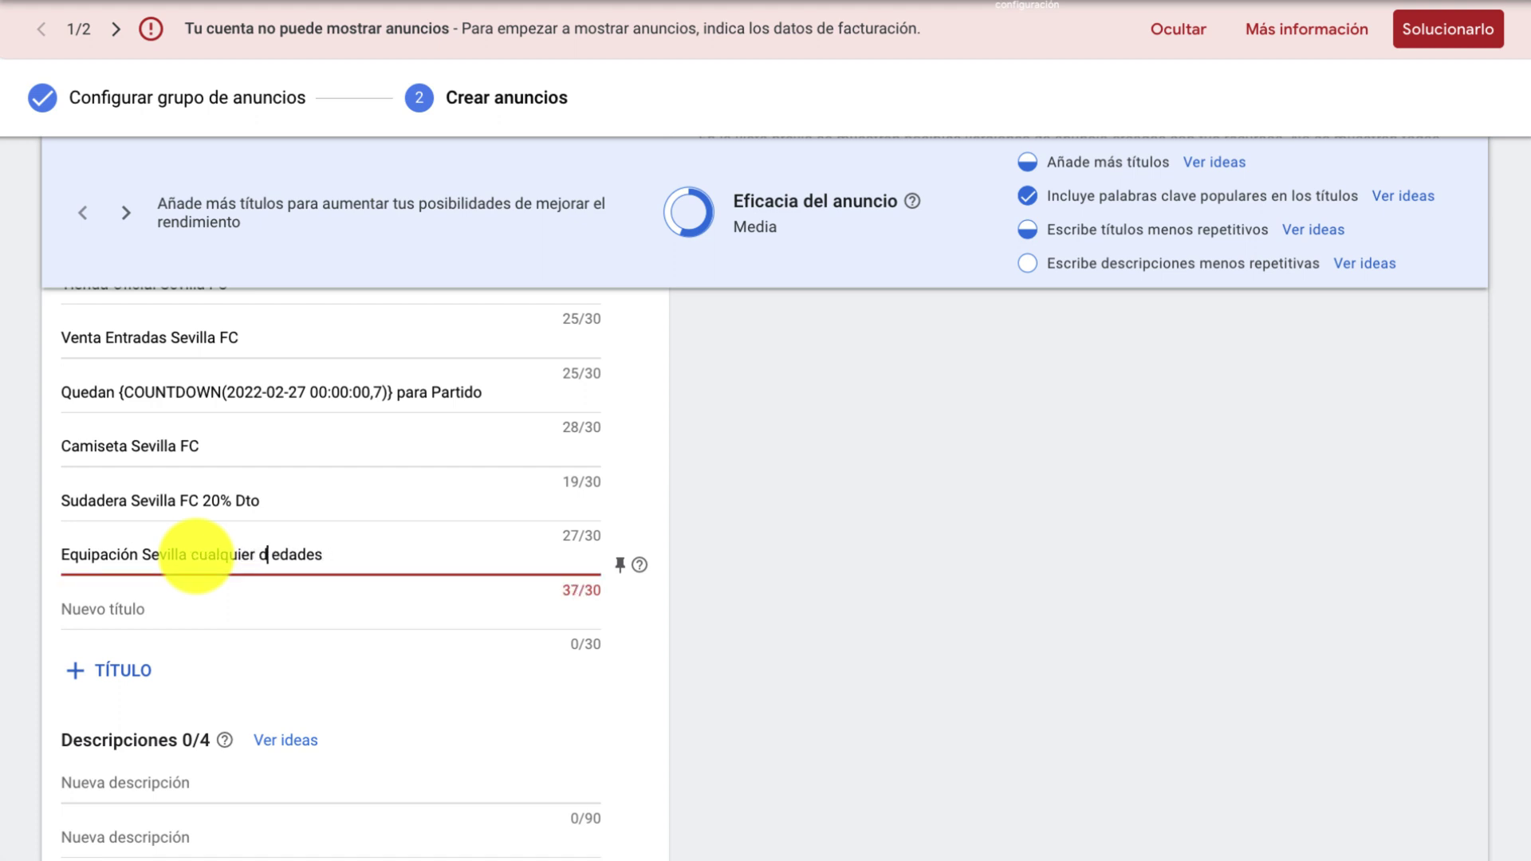
{"action": "key", "text": "alt+shift+Right"}
{"action": "key", "text": "BackSpace"}
{"action": "key", "text": "BackSpace"}
{"action": "key", "text": "BackSpace"}
{"action": "key", "text": "BackSpace"}
{"action": "key", "text": "BackSpace"}
{"action": "key", "text": "BackSpace"}
{"action": "key", "text": "BackSpace"}
{"action": "key", "text": "BackSpace"}
{"action": "key", "text": "BackSpace"}
{"action": "key", "text": "BackSpace"}
{"action": "key", "text": "BackSpace"}
{"action": "key", "text": "BackSpace"}
{"action": "key", "text": "BackSpace"}
{"action": "key", "text": "BackSpace"}
{"action": "key", "text": "BackSpace"}
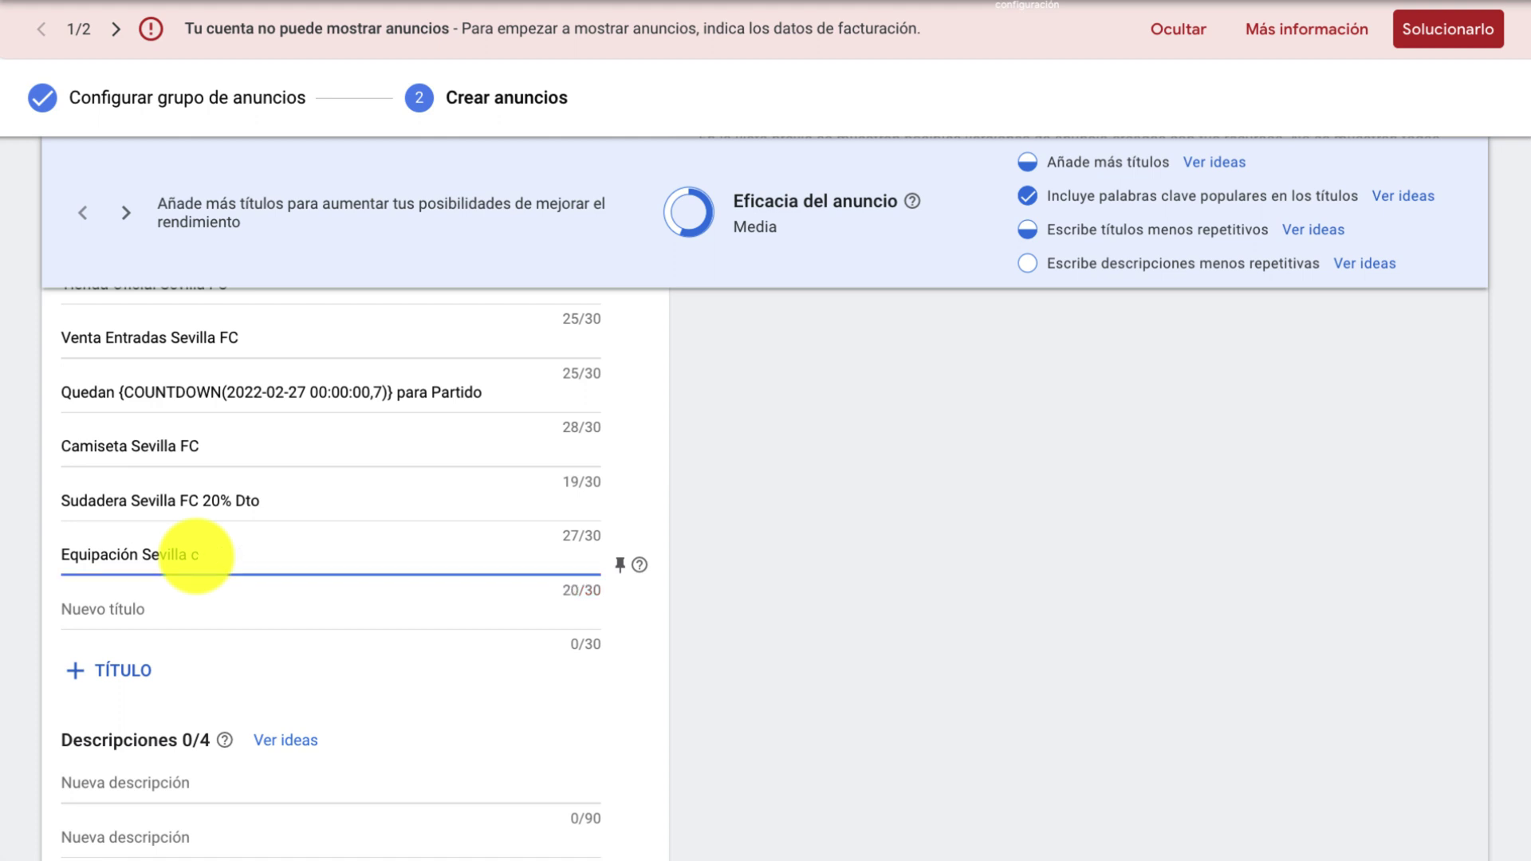
Step: Complete the sixth headline as "Equipación Sevilla 0-99 años"
{"action": "type", "text": "5-99 años"}
{"action": "scroll", "coordinate": [198, 575], "scroll_direction": "up", "scroll_amount": 1}
{"action": "double_click", "coordinate": [195, 591]}
{"action": "type", "text": "0"}
Step: Try "Mejores ofertas Precio" as the start of the seventh headline, then clear it
{"action": "left_click", "coordinate": [260, 654]}
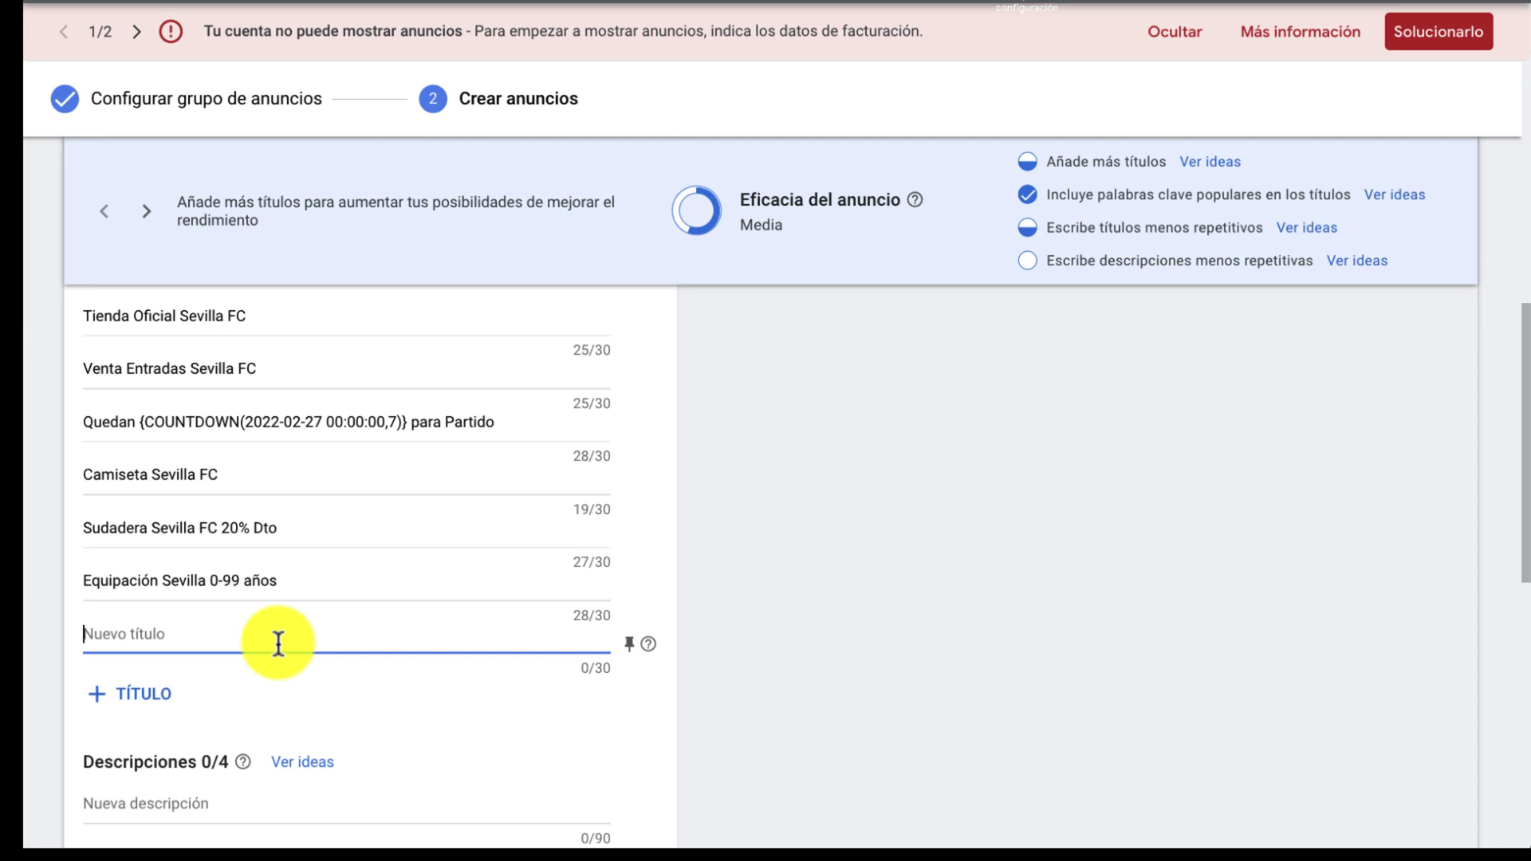
{"action": "type", "text": "Mejore"}
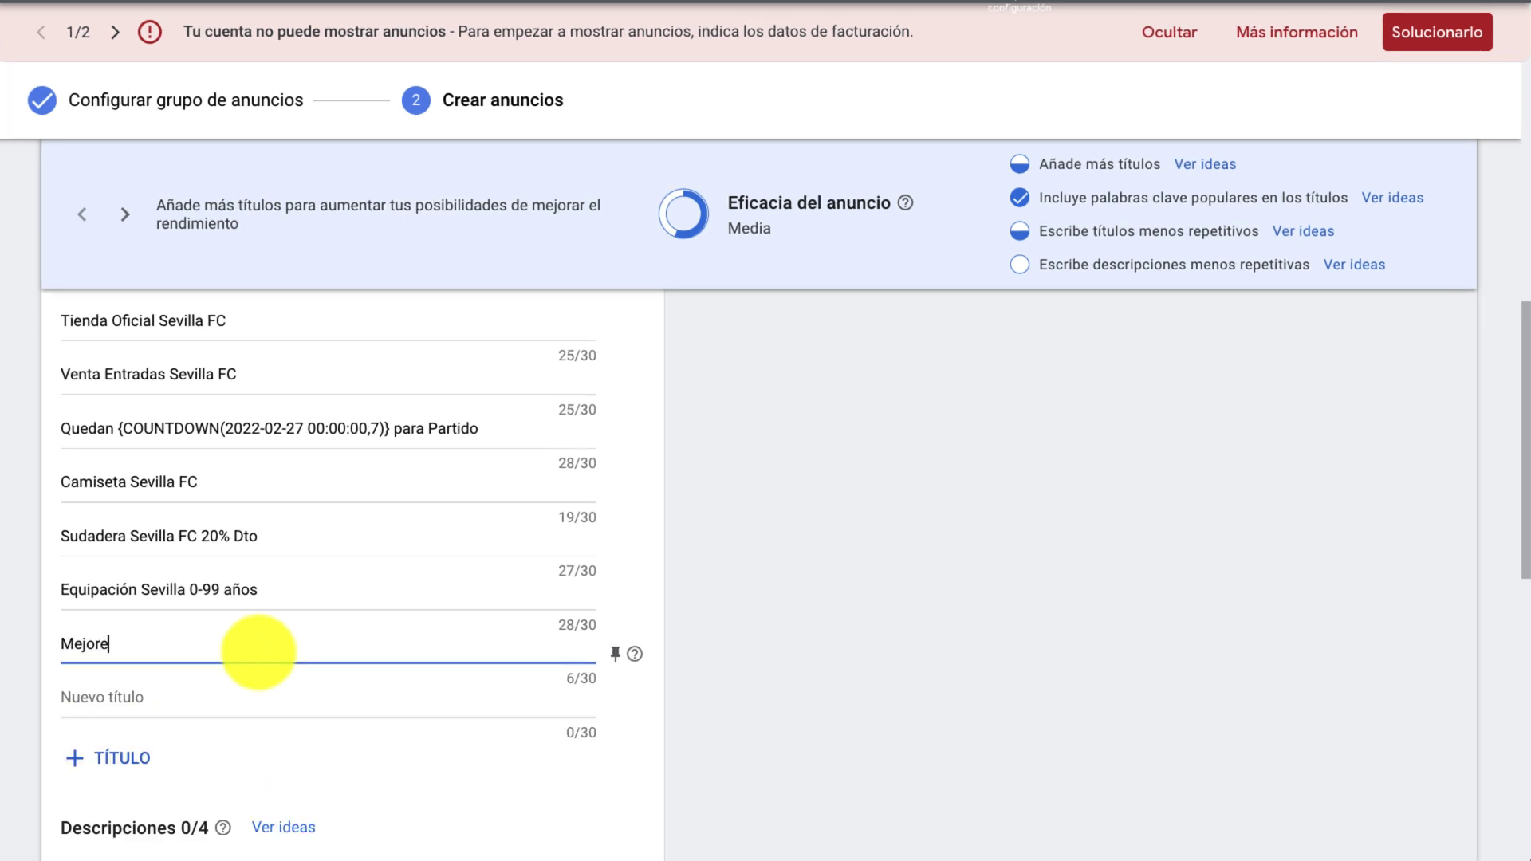
{"action": "type", "text": "s ofertas Precio"}
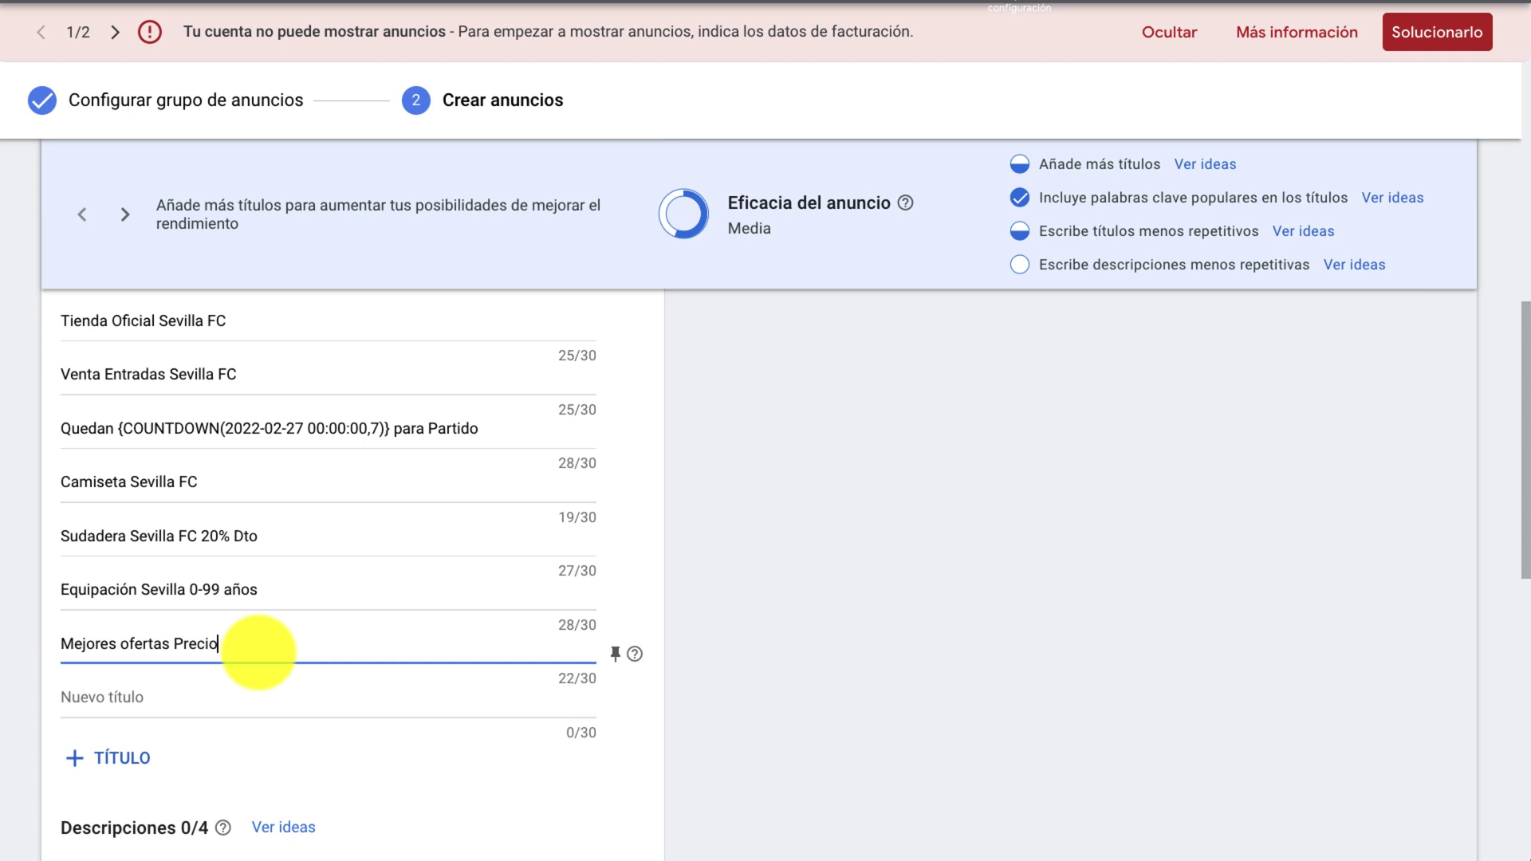
{"action": "key", "text": "ctrl+a"}
{"action": "key", "text": "BackSpace"}
Step: Enter "Precio Más Bajo Asegurado" as the seventh headline
{"action": "type", "text": "P"}
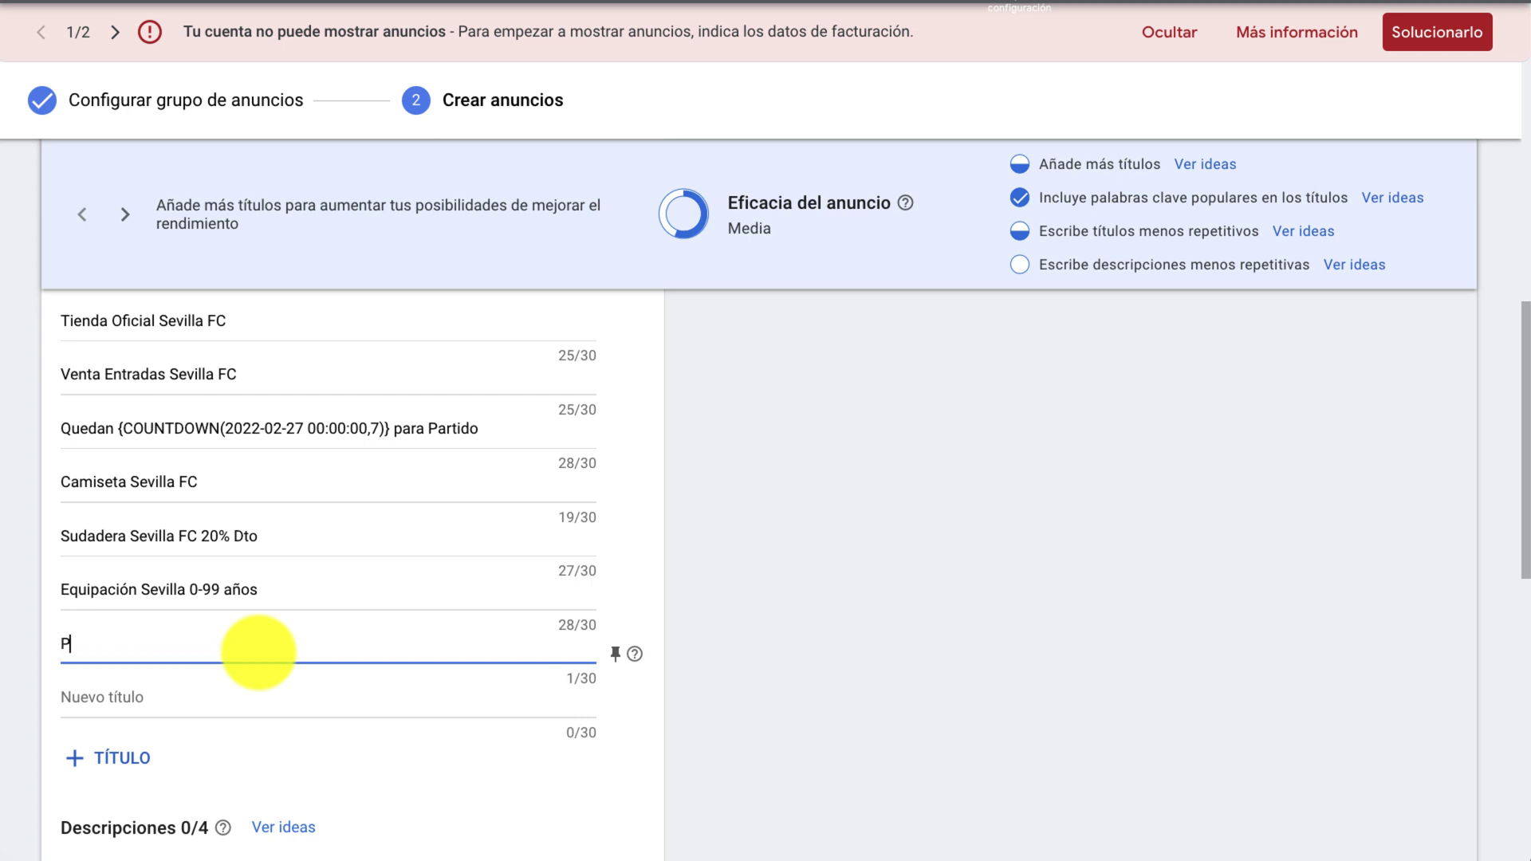
{"action": "type", "text": "recio Más Bajo Aegurado"}
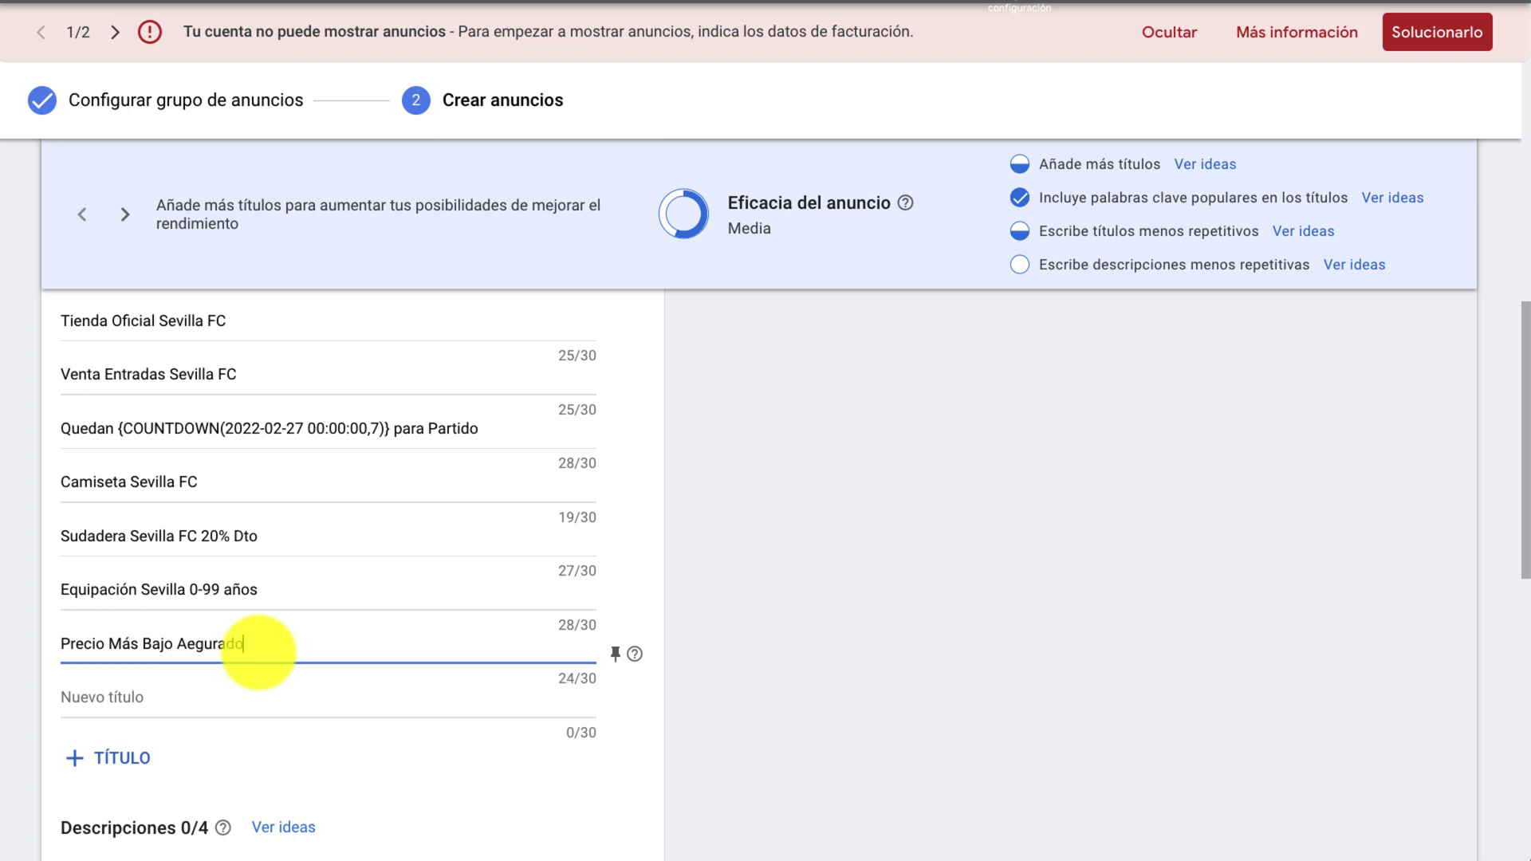
{"action": "left_click", "coordinate": [215, 699]}
{"action": "left_click", "coordinate": [186, 647]}
{"action": "type", "text": "s"}
Step: Try an eighth headline beginning "Todo para lucir", then erase it
{"action": "left_click", "coordinate": [194, 701]}
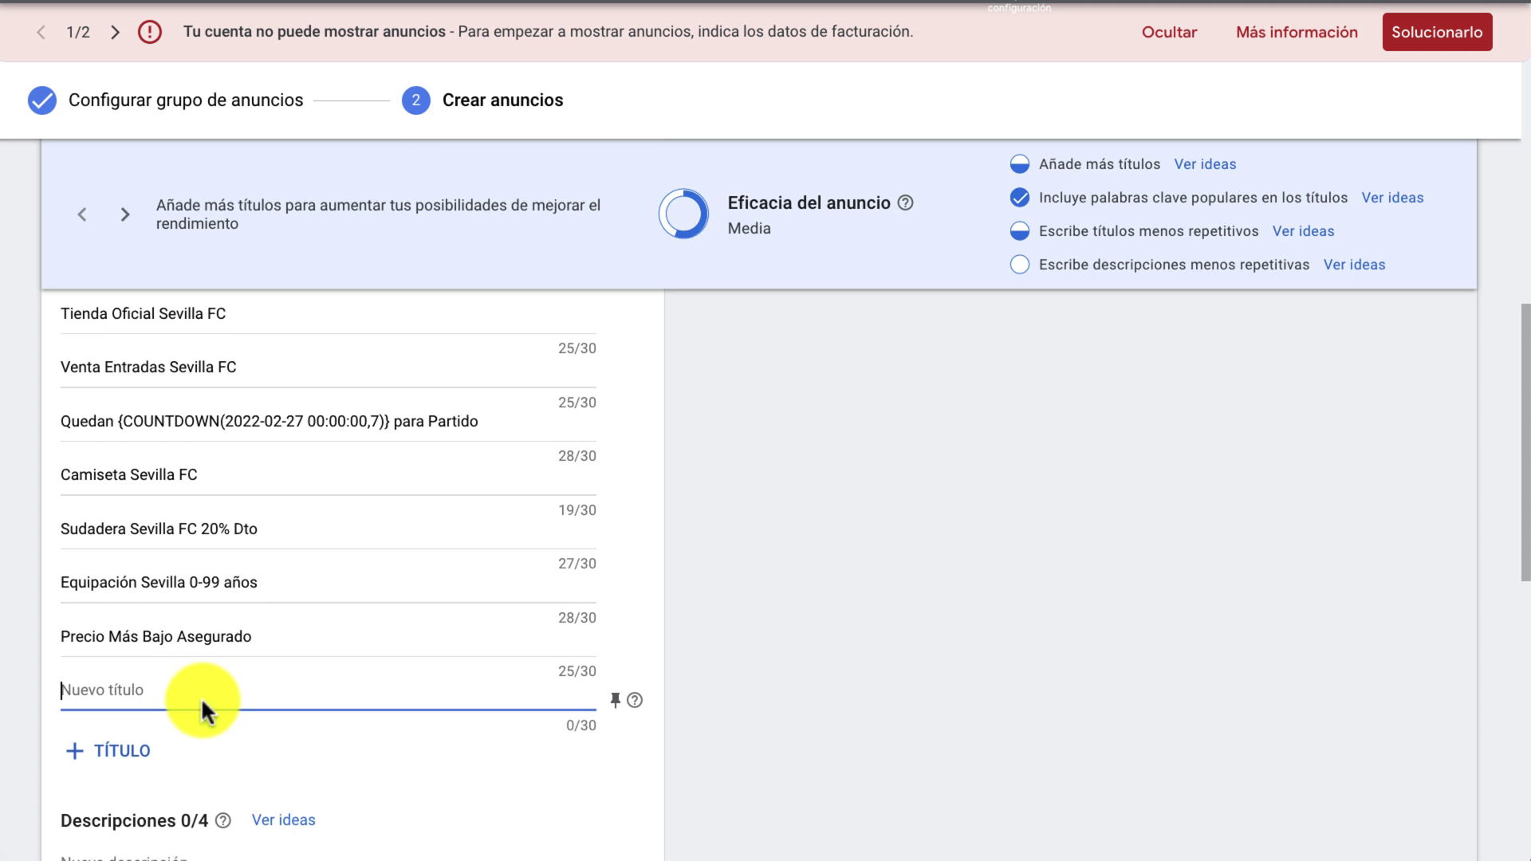
{"action": "type", "text": "Todo para lucir"}
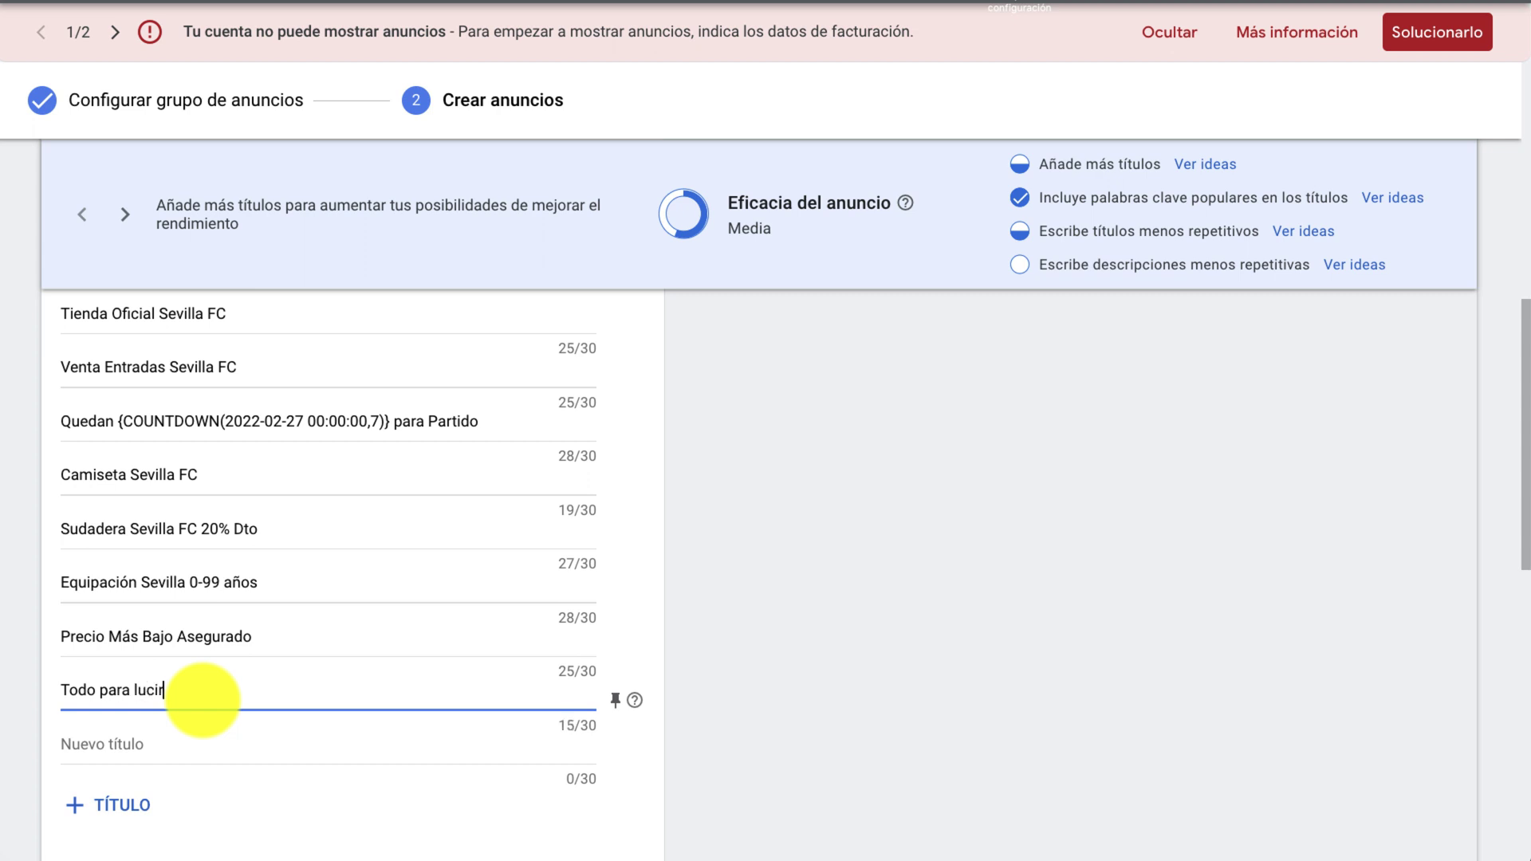
{"action": "type", "text": " tu el equipo de"}
{"action": "key", "text": "BackSpace"}
{"action": "key", "text": "BackSpace"}
{"action": "key", "text": "BackSpace"}
{"action": "key", "text": "BackSpace"}
{"action": "key", "text": "BackSpace"}
{"action": "key", "text": "BackSpace"}
{"action": "key", "text": "BackSpace"}
{"action": "key", "text": "BackSpace"}
{"action": "key", "text": "BackSpace"}
{"action": "key", "text": "BackSpace"}
{"action": "key", "text": "BackSpace"}
{"action": "key", "text": "BackSpace"}
{"action": "key", "text": "BackSpace"}
{"action": "key", "text": "BackSpace"}
{"action": "key", "text": "BackSpace"}
{"action": "key", "text": "BackSpace"}
{"action": "key", "text": "BackSpace"}
{"action": "key", "text": "BackSpace"}
{"action": "key", "text": "BackSpace"}
{"action": "key", "text": "BackSpace"}
{"action": "key", "text": "BackSpace"}
{"action": "key", "text": "BackSpace"}
{"action": "key", "text": "BackSpace"}
Step: Enter "Solo hoy 5% descuento" as the eighth headline and "Suscríbete al Newsletter" as the ninth
{"action": "type", "text": "Solo hoy 5% descuento"}
{"action": "left_click", "coordinate": [173, 740]}
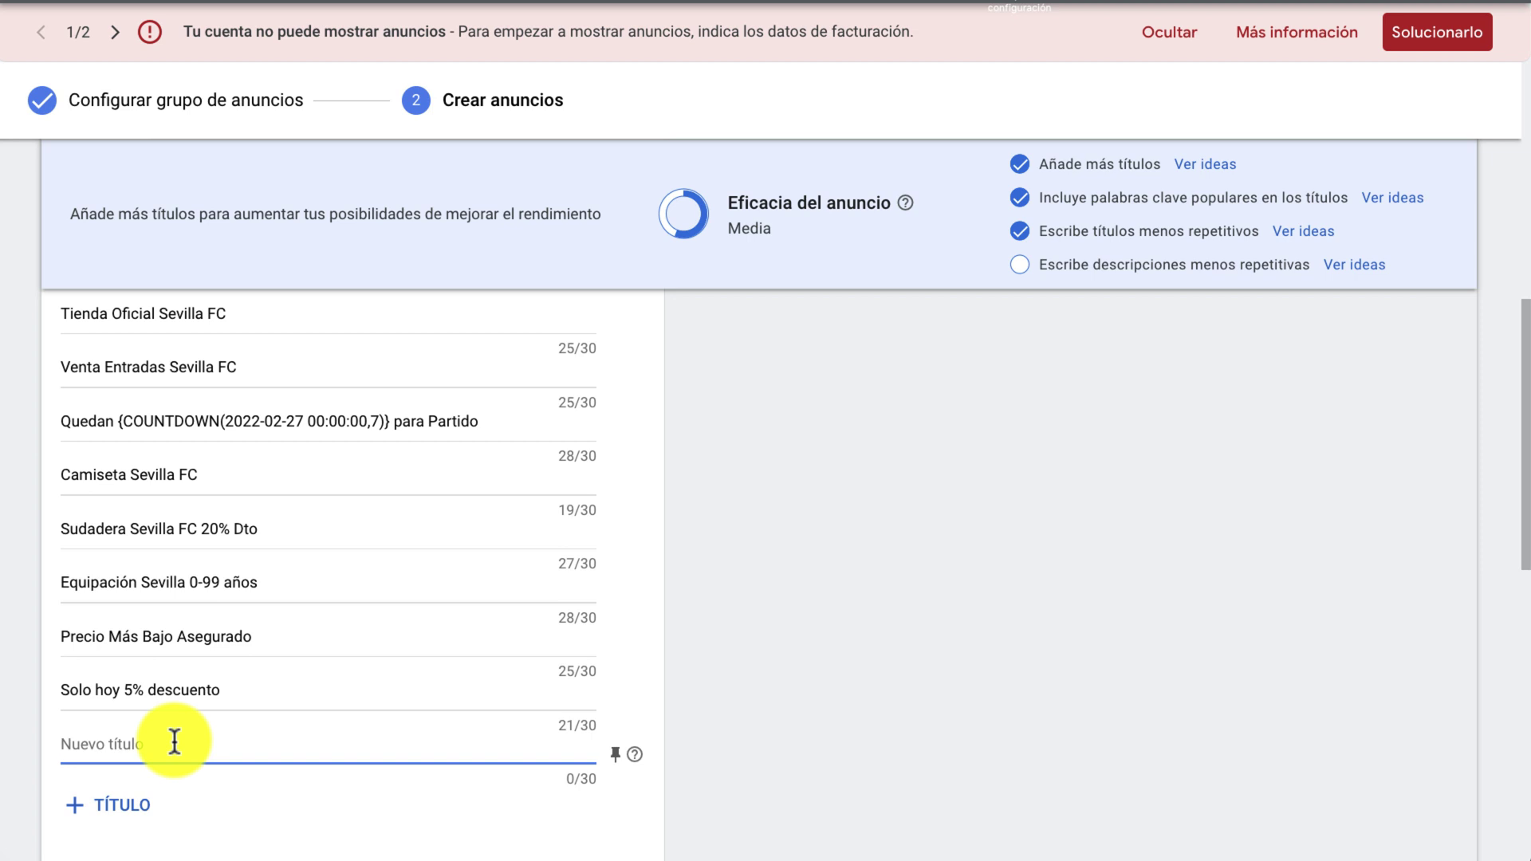
{"action": "type", "text": "Suscríbete al Newslet"}
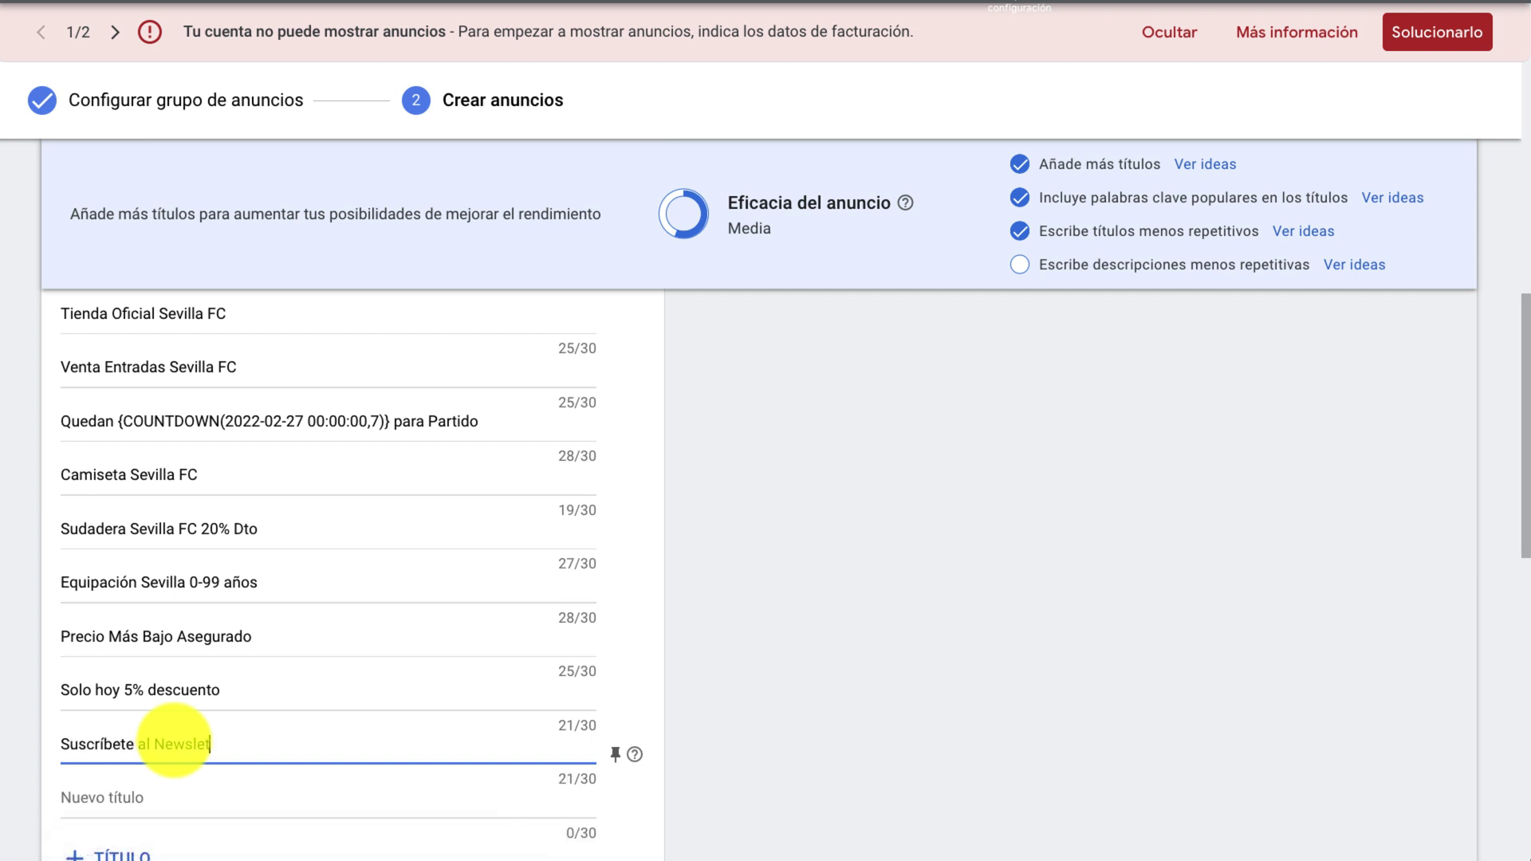
{"action": "type", "text": "ter y obtén"}
{"action": "key", "text": "BackSpace"}
{"action": "key", "text": "BackSpace"}
{"action": "key", "text": "BackSpace"}
{"action": "key", "text": "BackSpace"}
{"action": "key", "text": "BackSpace"}
{"action": "key", "text": "BackSpace"}
{"action": "key", "text": "BackSpace"}
{"action": "scroll", "coordinate": [173, 737], "scroll_direction": "down", "scroll_amount": 3}
Step: Enter "Personaliza tu Equipación" as the tenth headline
{"action": "left_click", "coordinate": [168, 606]}
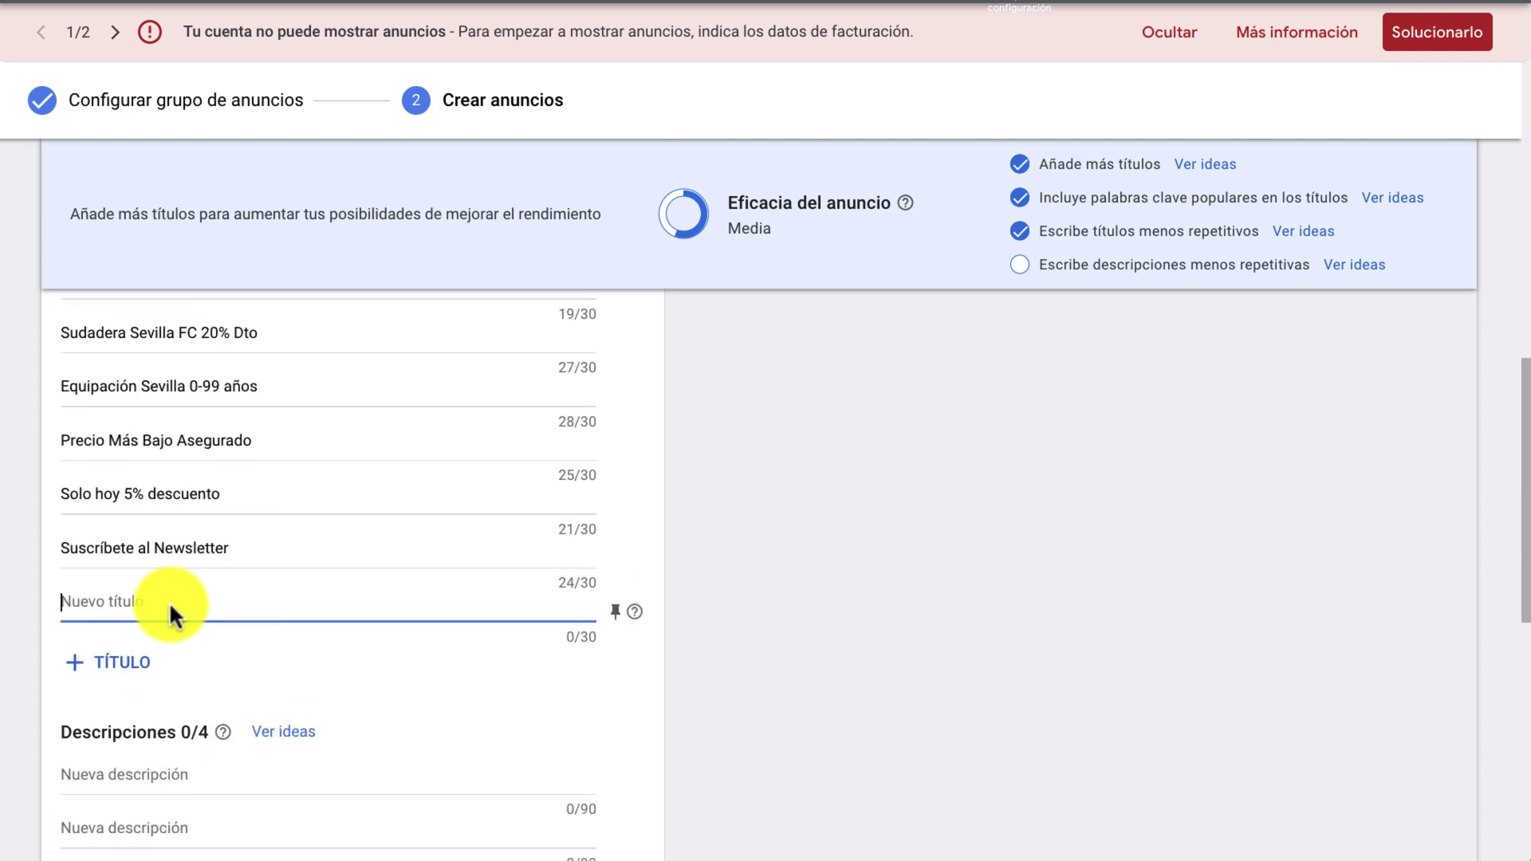
{"action": "scroll", "coordinate": [227, 733], "scroll_direction": "up", "scroll_amount": 7}
{"action": "scroll", "coordinate": [227, 734], "scroll_direction": "down", "scroll_amount": 8}
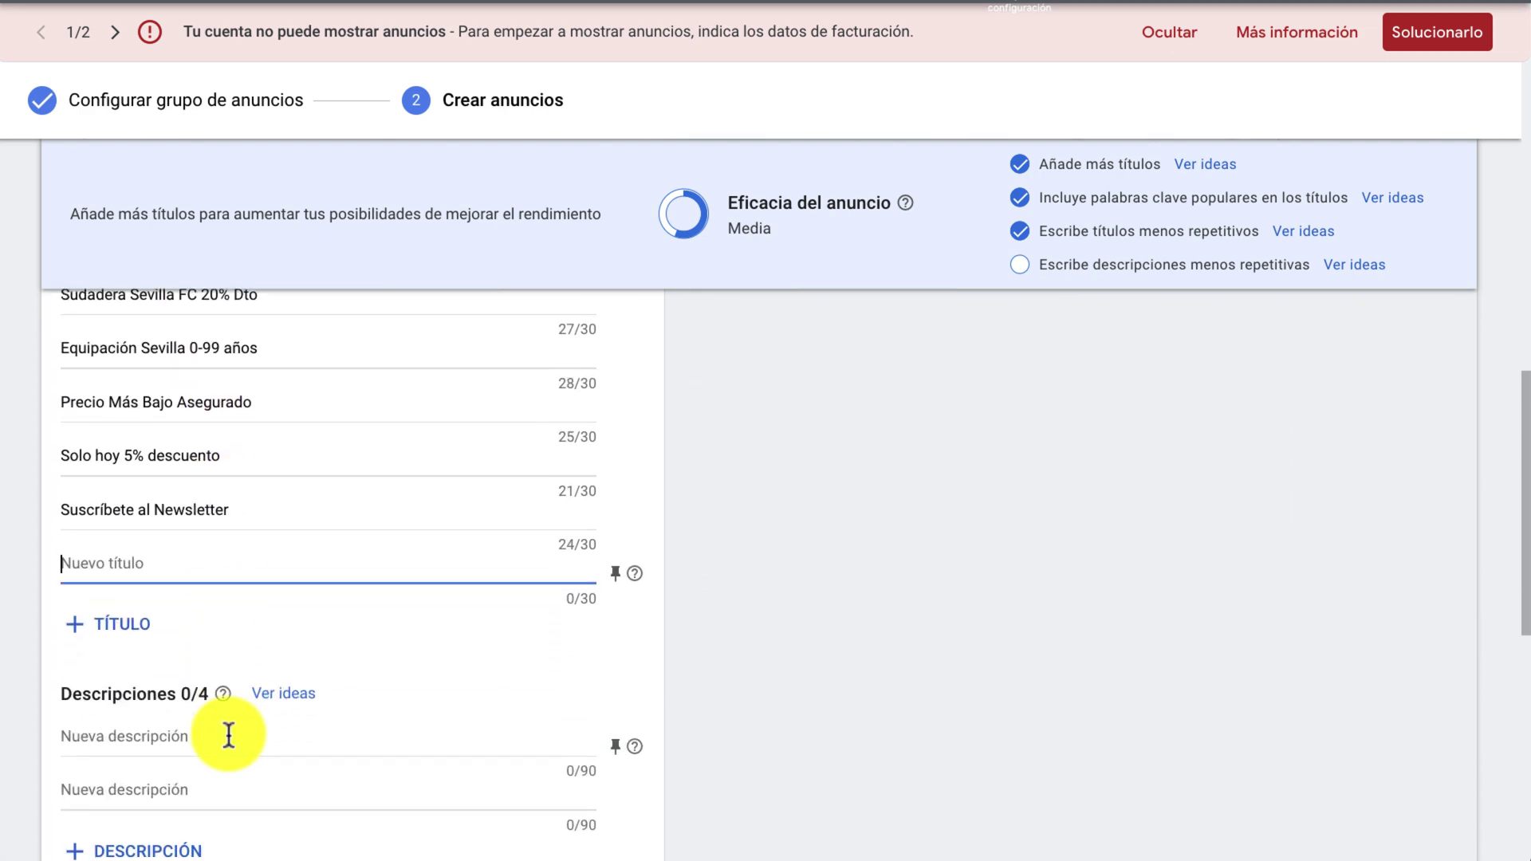
{"action": "type", "text": "Personaliza"}
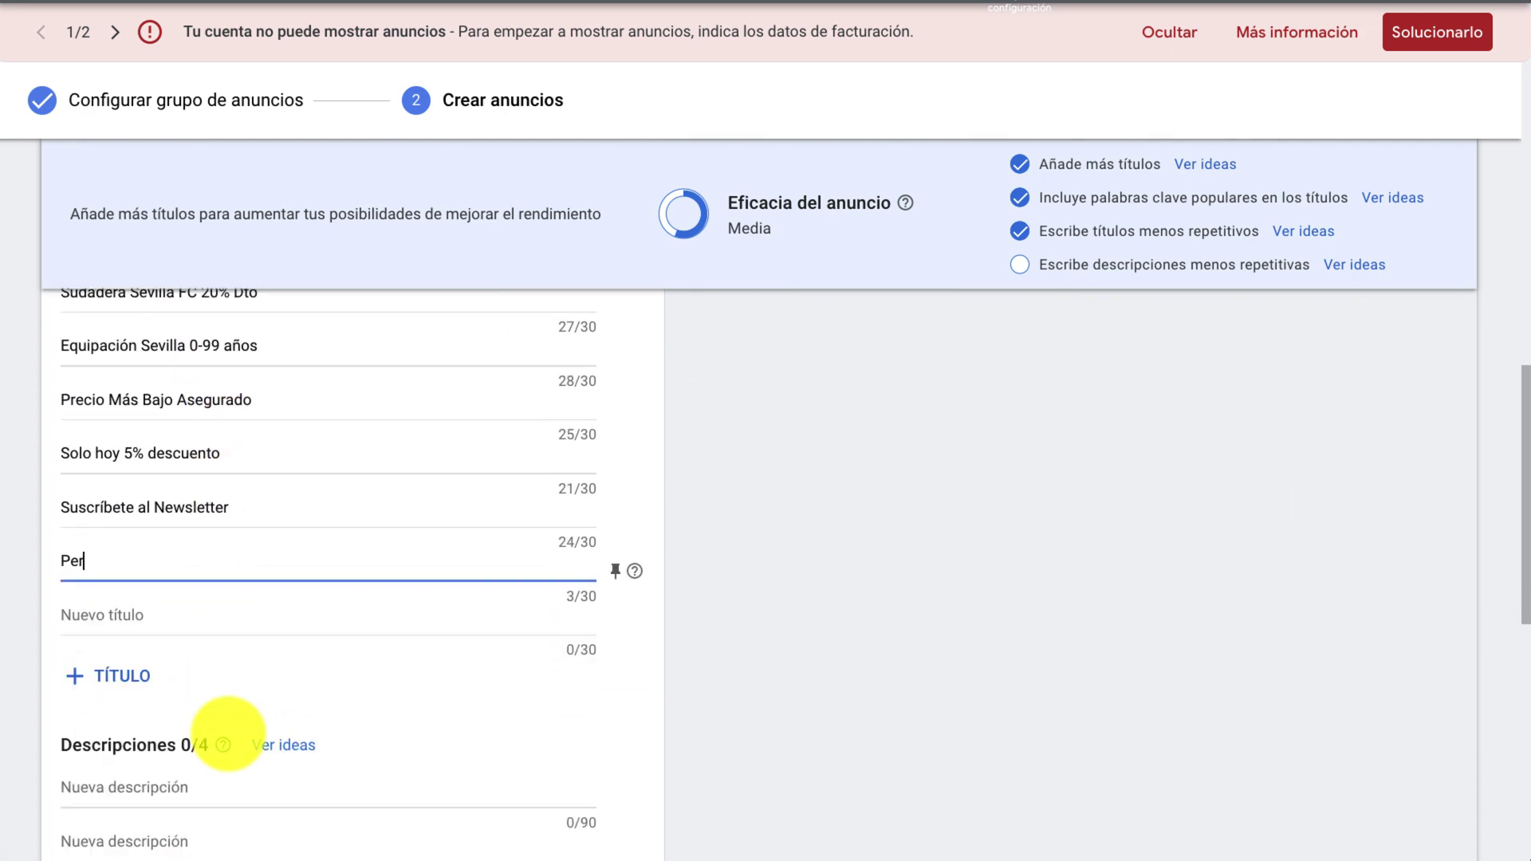
{"action": "type", "text": "Equipación"}
Step: Enter "Sevilla FC Mejor Club Andaluz" as the eleventh headline
{"action": "left_click", "coordinate": [160, 614]}
{"action": "type", "text": "Sevilla"}
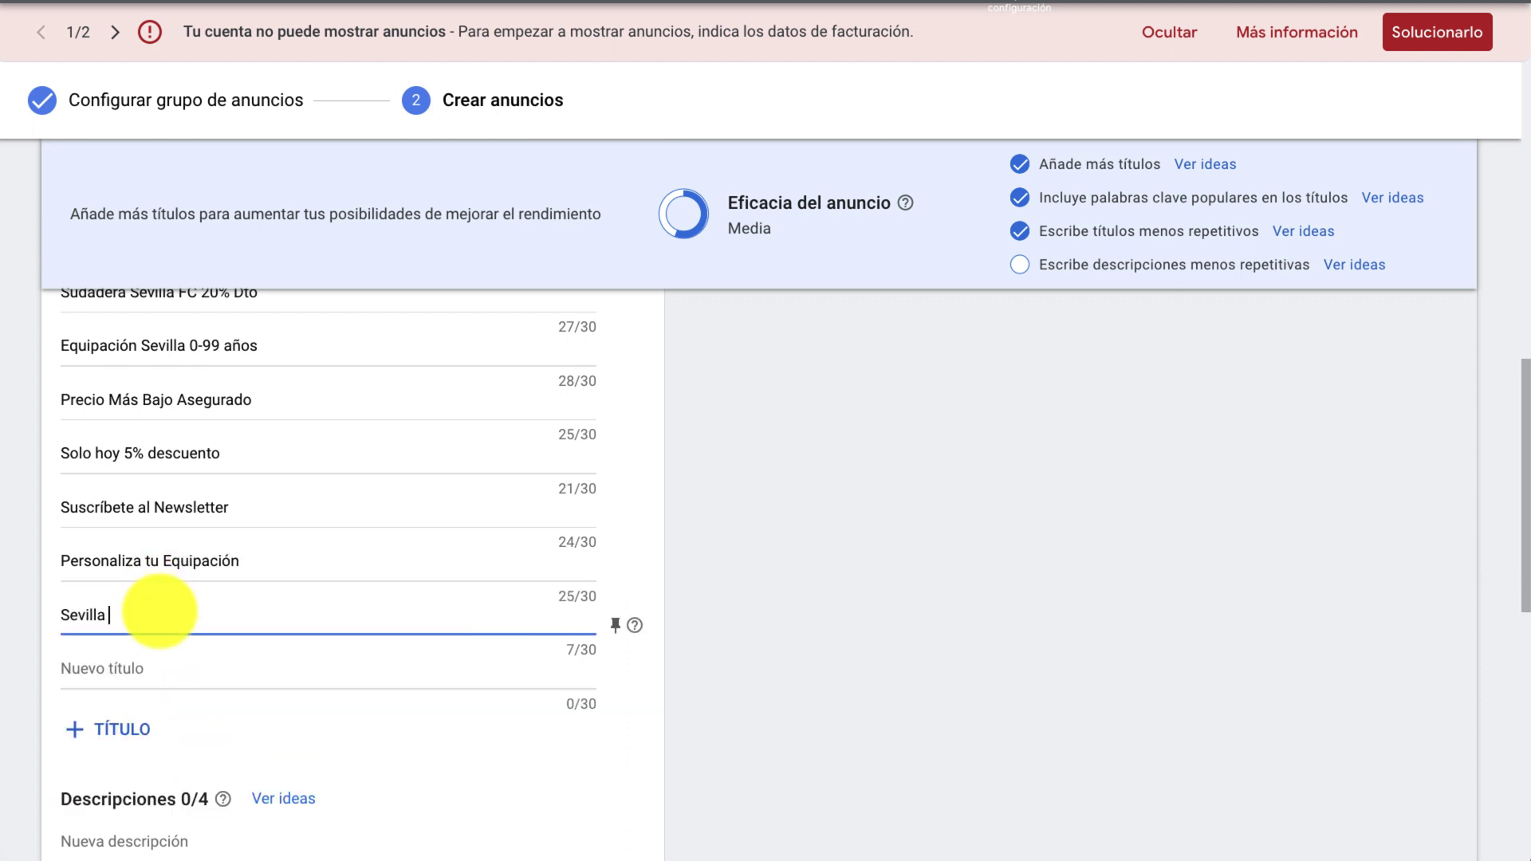
{"action": "type", "text": " FC Mejor Club Andaluz"}
Step: Enter "Camiseta del Sevilla desde 1905" as the twelfth headline, based on the suggested keywords
{"action": "left_click", "coordinate": [188, 663]}
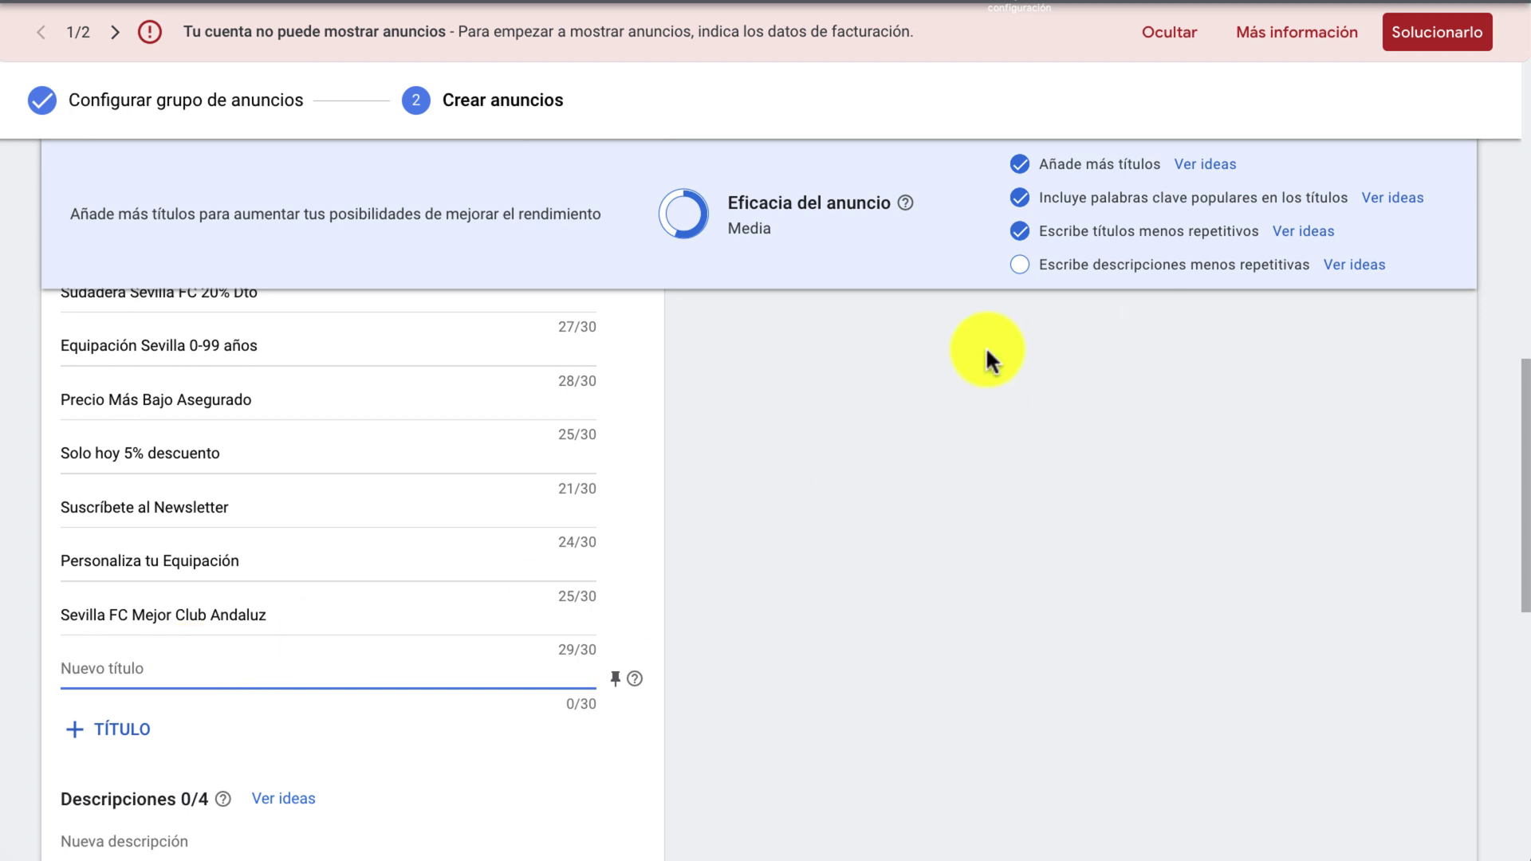
{"action": "scroll", "coordinate": [987, 351], "scroll_direction": "up", "scroll_amount": 5}
{"action": "scroll", "coordinate": [981, 357], "scroll_direction": "down", "scroll_amount": 2}
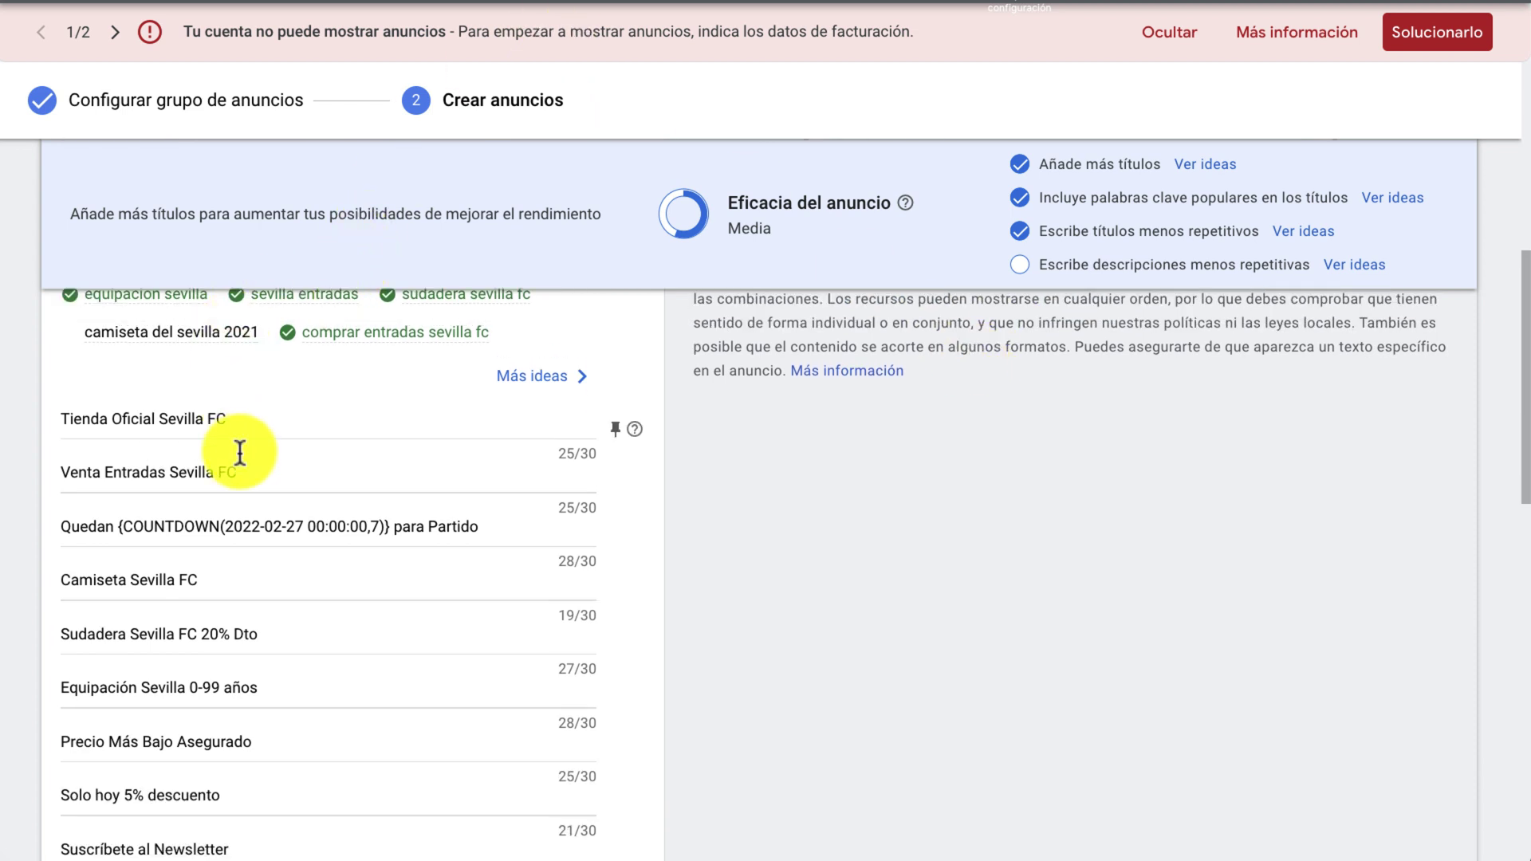
{"action": "scroll", "coordinate": [239, 456], "scroll_direction": "down", "scroll_amount": 5}
{"action": "type", "text": "Camiseta"}
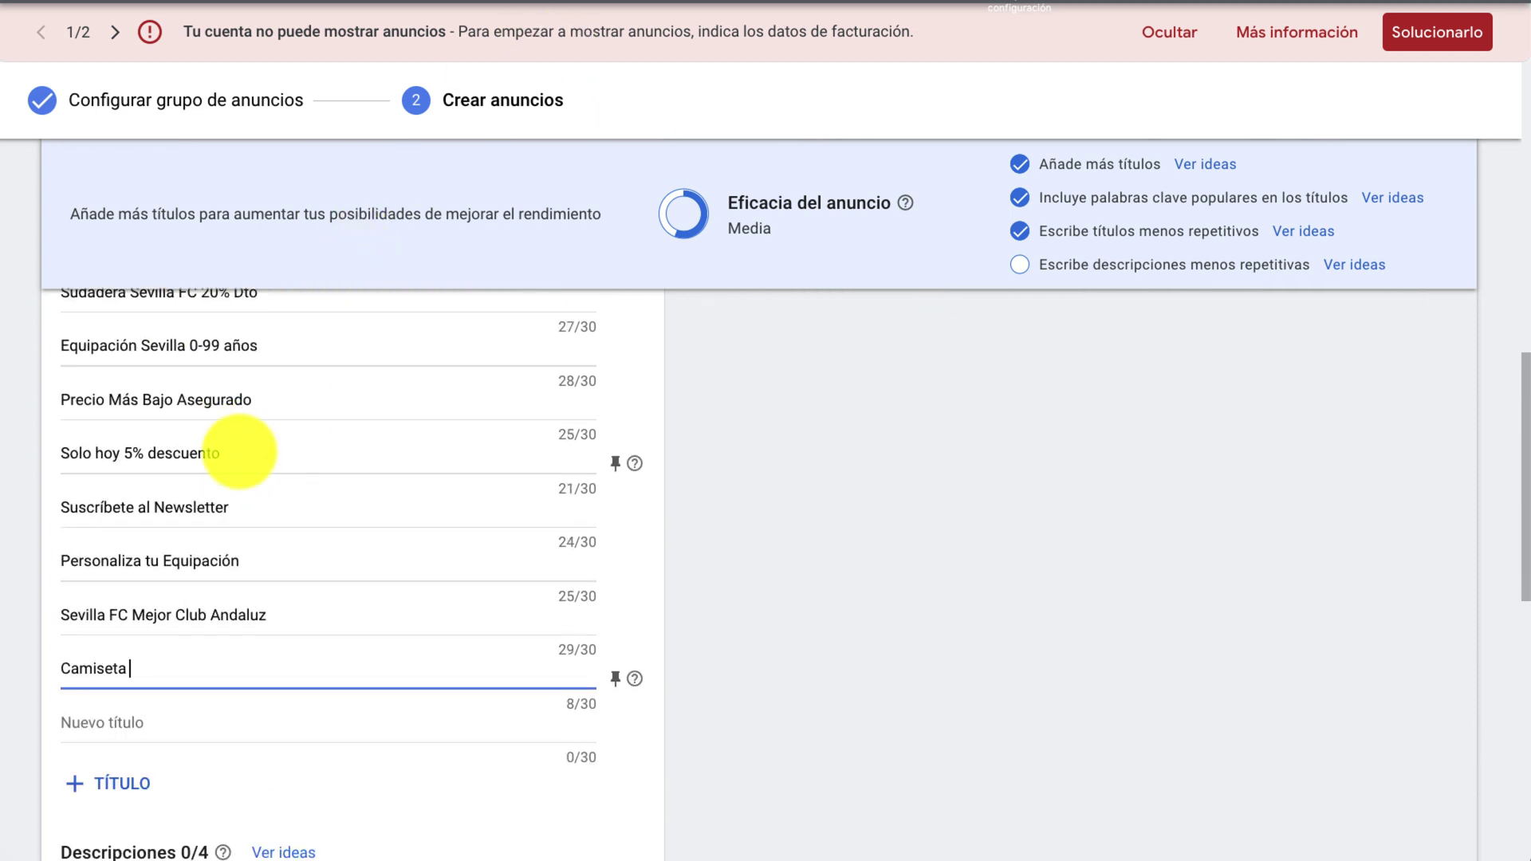
{"action": "type", "text": " del Sevilla desde 20"}
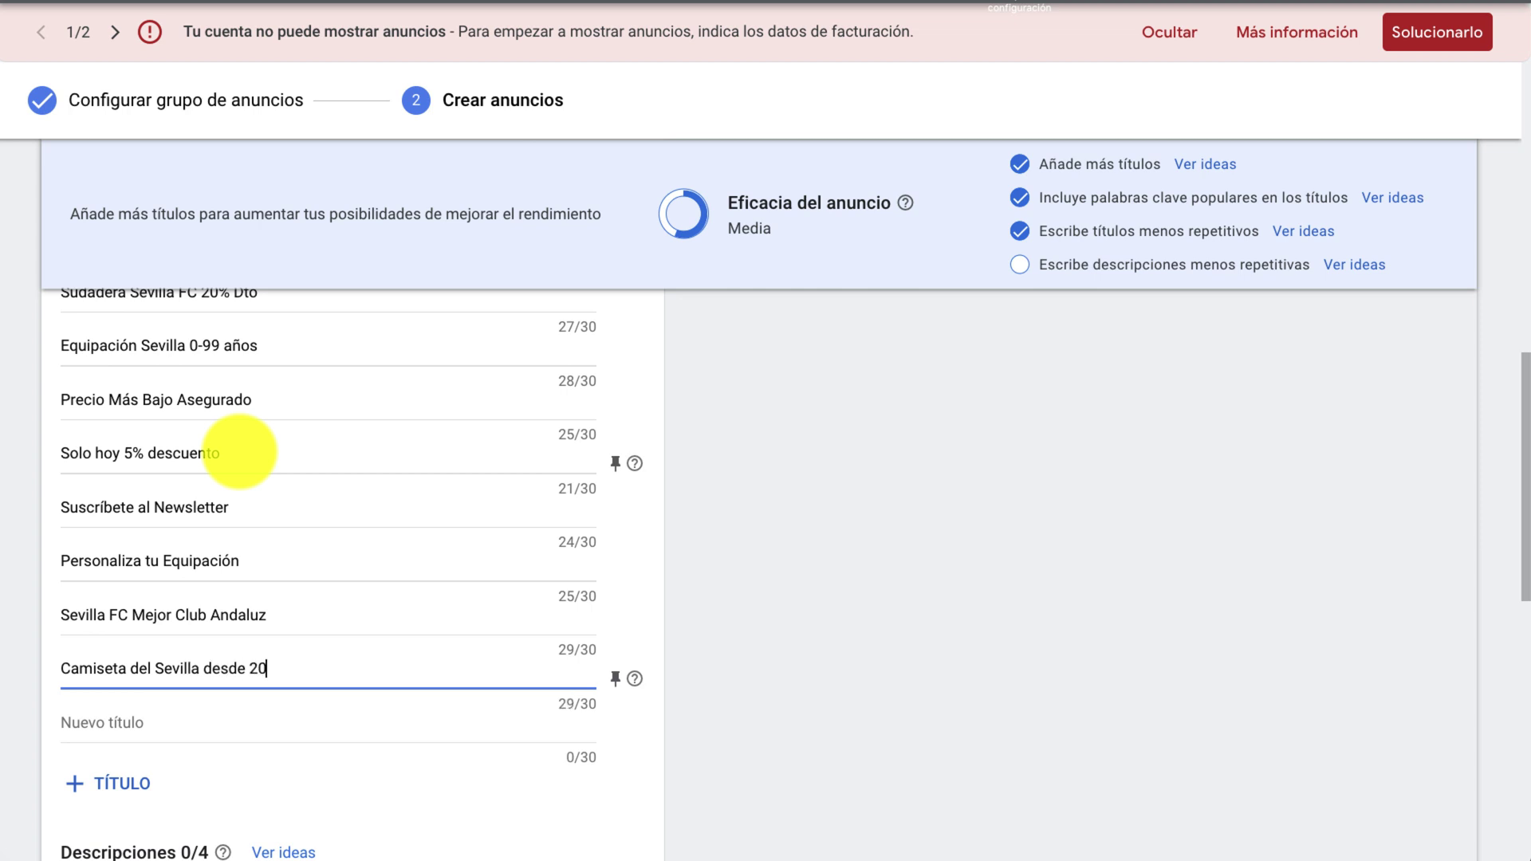
{"action": "key", "text": "BackSpace"}
{"action": "key", "text": "BackSpace"}
{"action": "type", "text": "1905"}
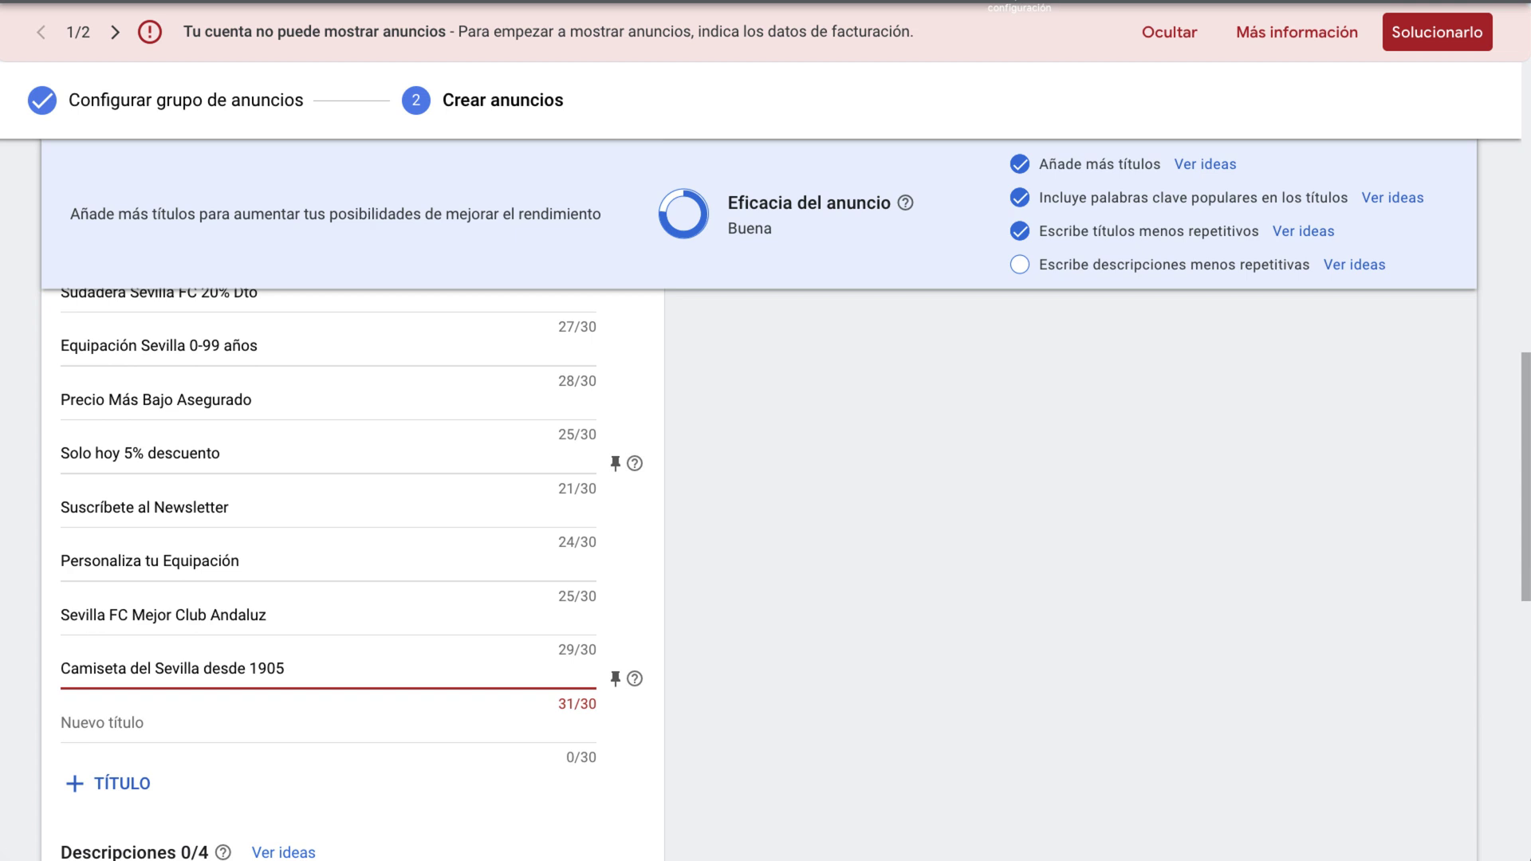
Step: Reword the twelfth headline to "Camiseta Oficial del Sevilla"
{"action": "key", "text": "BackSpace"}
{"action": "key", "text": "BackSpace"}
{"action": "key", "text": "BackSpace"}
{"action": "key", "text": "BackSpace"}
{"action": "key", "text": "BackSpace"}
{"action": "key", "text": "BackSpace"}
{"action": "key", "text": "BackSpace"}
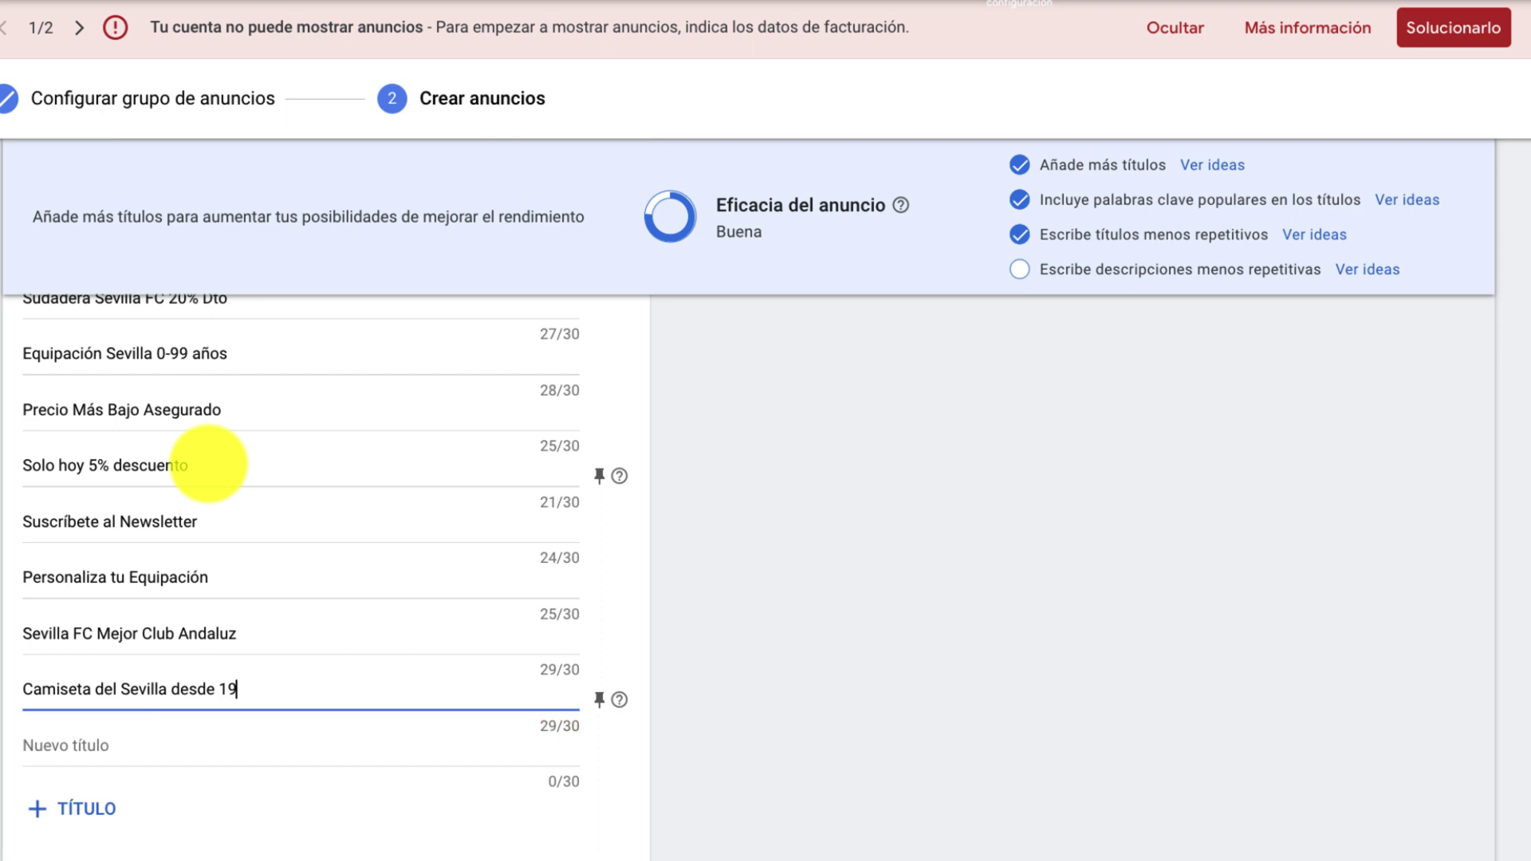
{"action": "key", "text": "BackSpace"}
{"action": "key", "text": "BackSpace"}
{"action": "key", "text": "BackSpace"}
{"action": "key", "text": "BackSpace"}
{"action": "key", "text": "Left"}
{"action": "key", "text": "Left"}
{"action": "key", "text": "Left"}
{"action": "key", "text": "Left"}
{"action": "key", "text": "Left"}
{"action": "key", "text": "Left"}
{"action": "key", "text": "Left"}
{"action": "key", "text": "Left"}
{"action": "type", "text": "Oficial"}
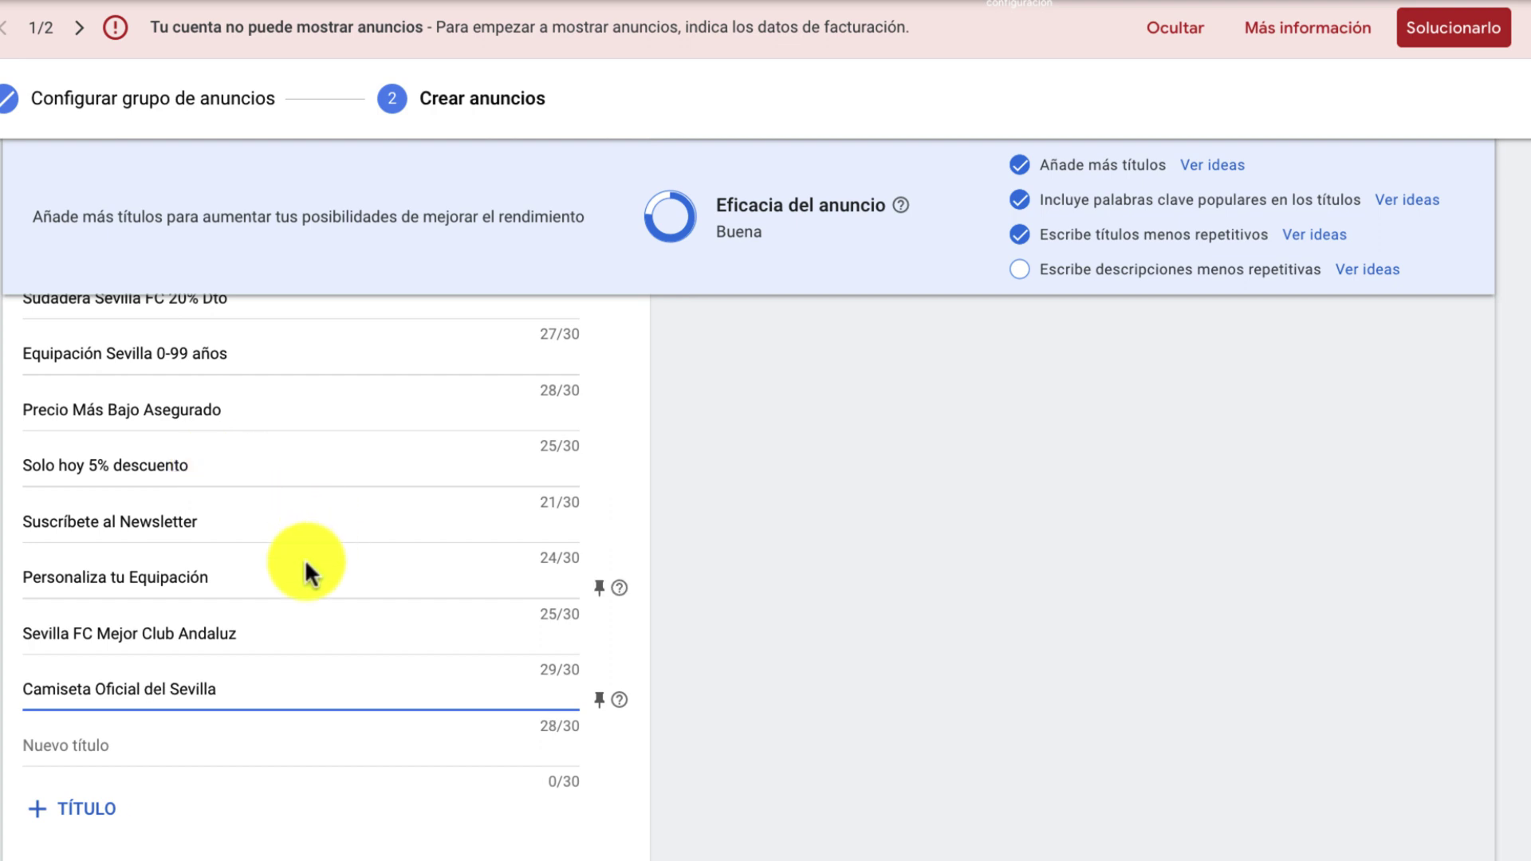
Step: Enter "Incluye Logo Champions League" as the thirteenth headline
{"action": "left_click", "coordinate": [215, 748]}
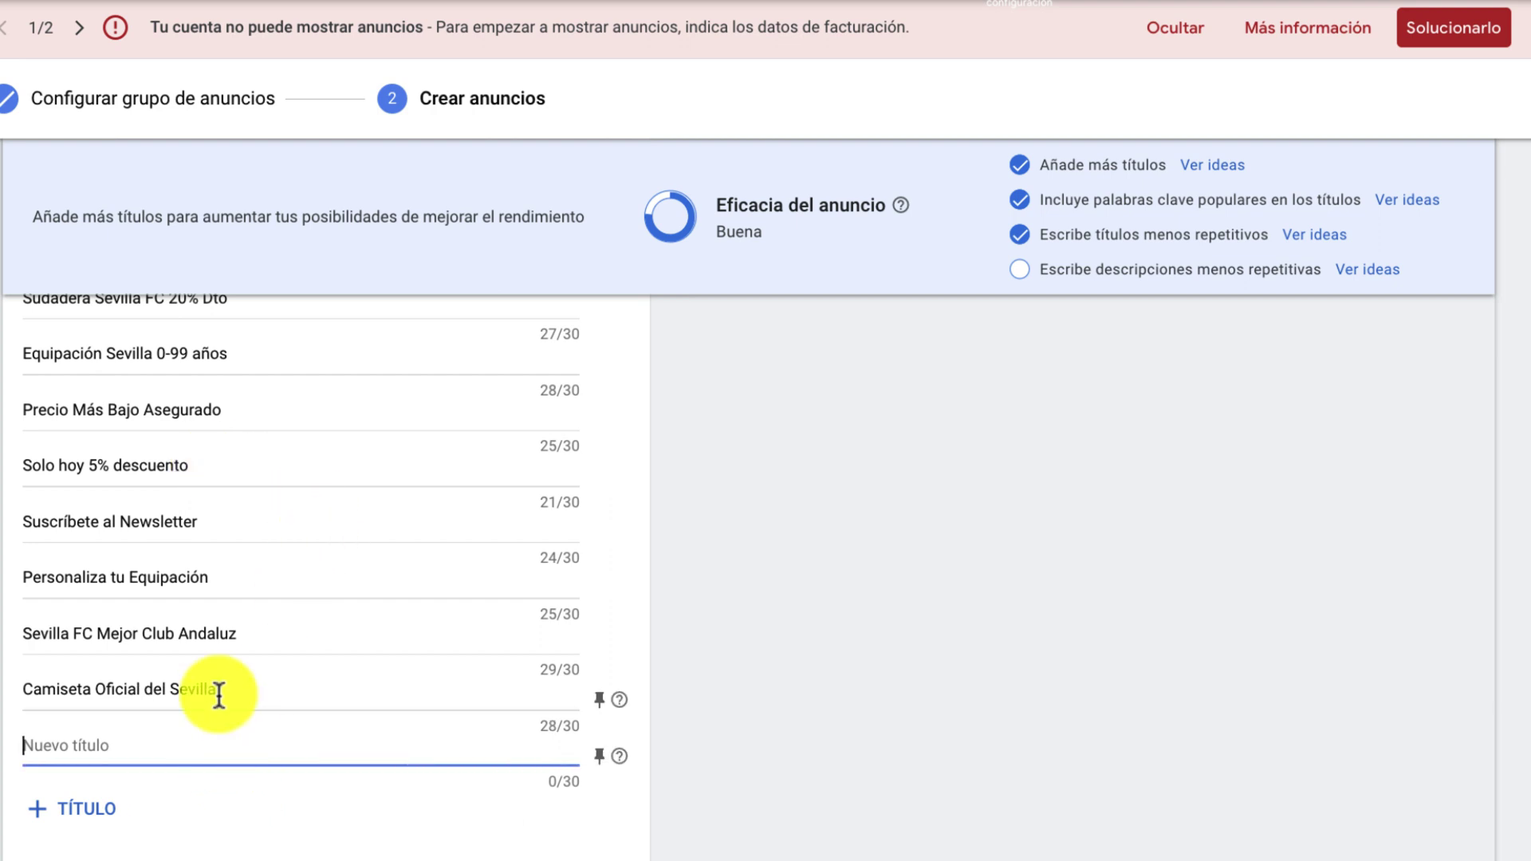
{"action": "scroll", "coordinate": [229, 682], "scroll_direction": "down", "scroll_amount": 4}
{"action": "scroll", "coordinate": [136, 606], "scroll_direction": "up", "scroll_amount": 3}
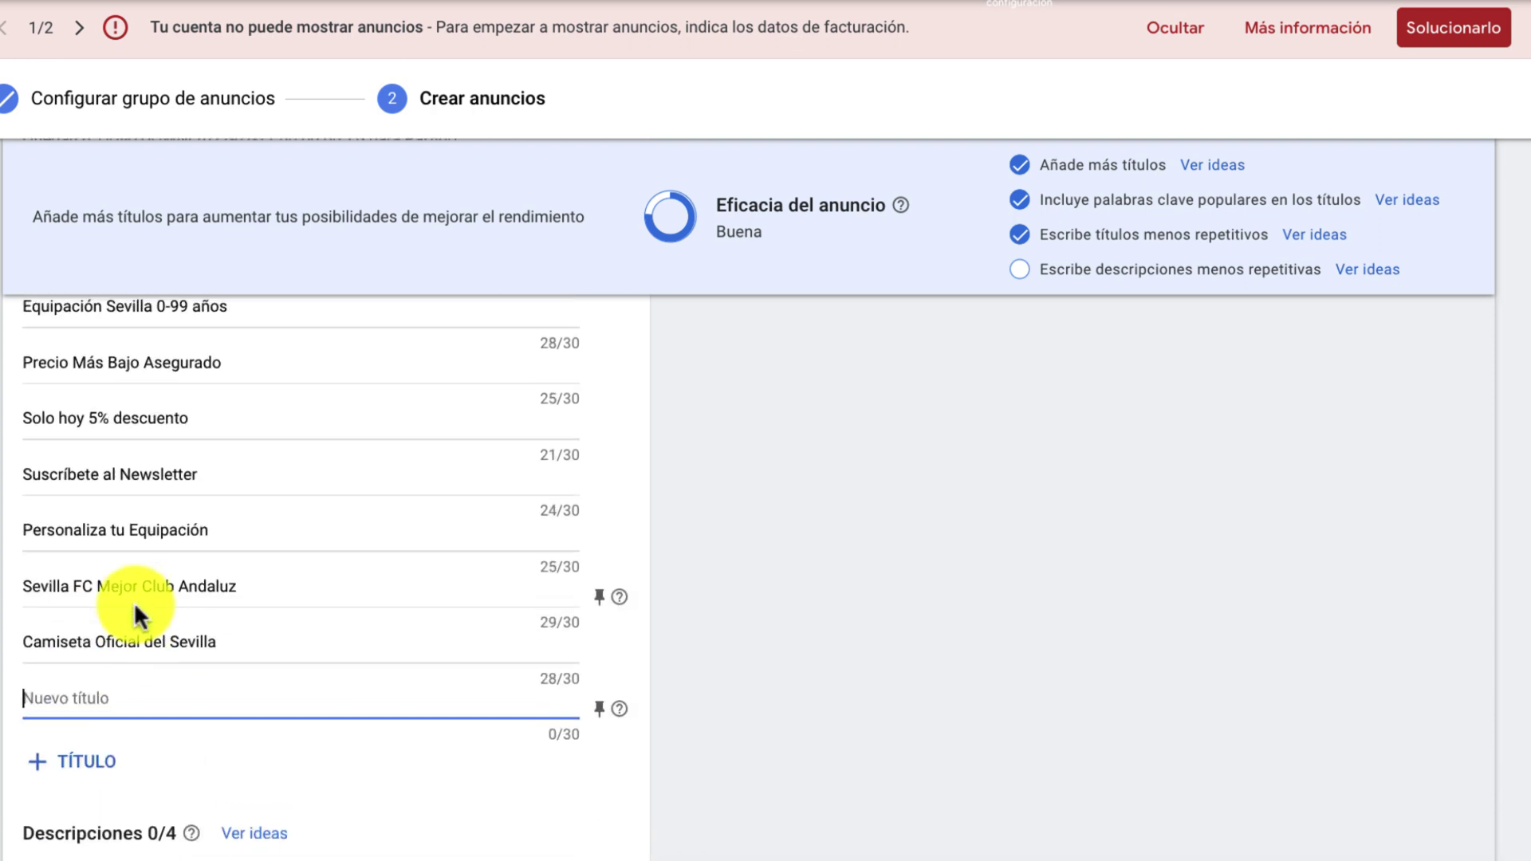
{"action": "type", "text": "Incluye Logo Champions League"}
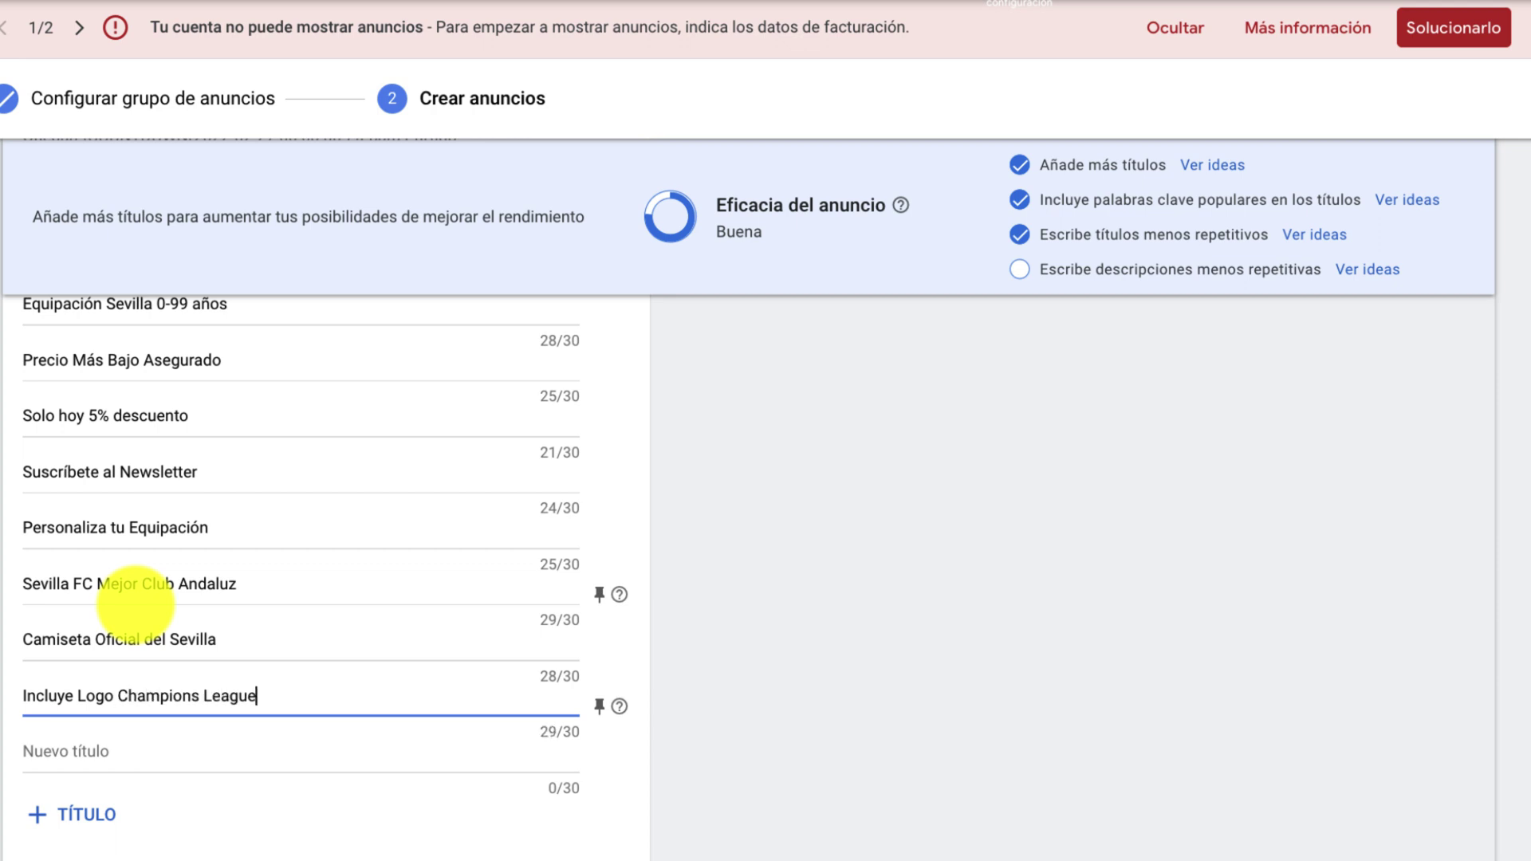
Step: Enter "Incluye logo Hexacampeón" as the fourteenth headline and "Incluye bandera Andalucía" as the fifteenth
{"action": "scroll", "coordinate": [155, 604], "scroll_direction": "down", "scroll_amount": 3}
{"action": "left_click", "coordinate": [123, 502]}
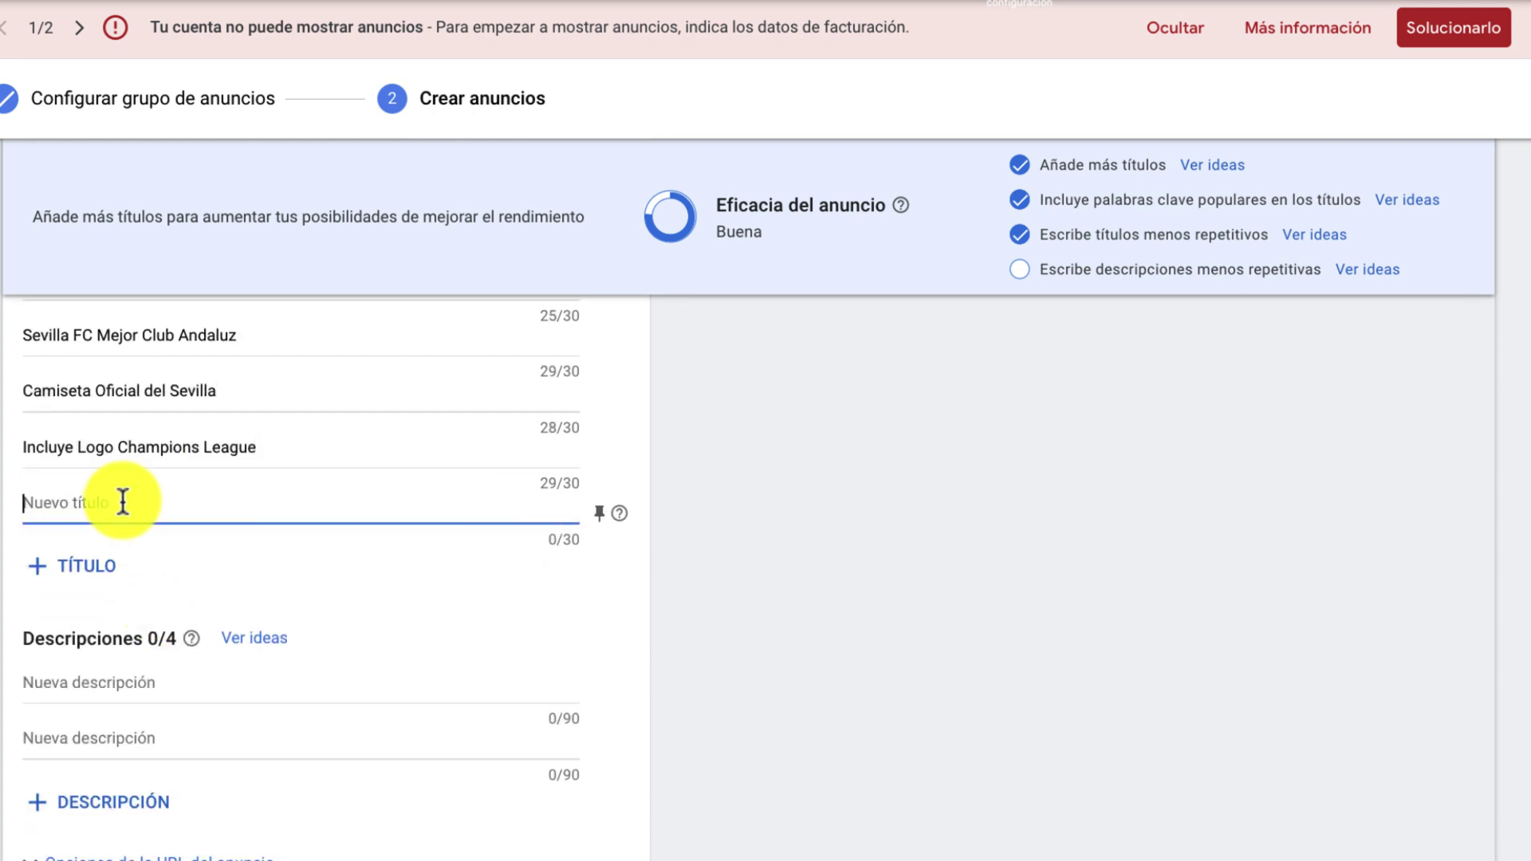
{"action": "type", "text": "¡ncluye log"}
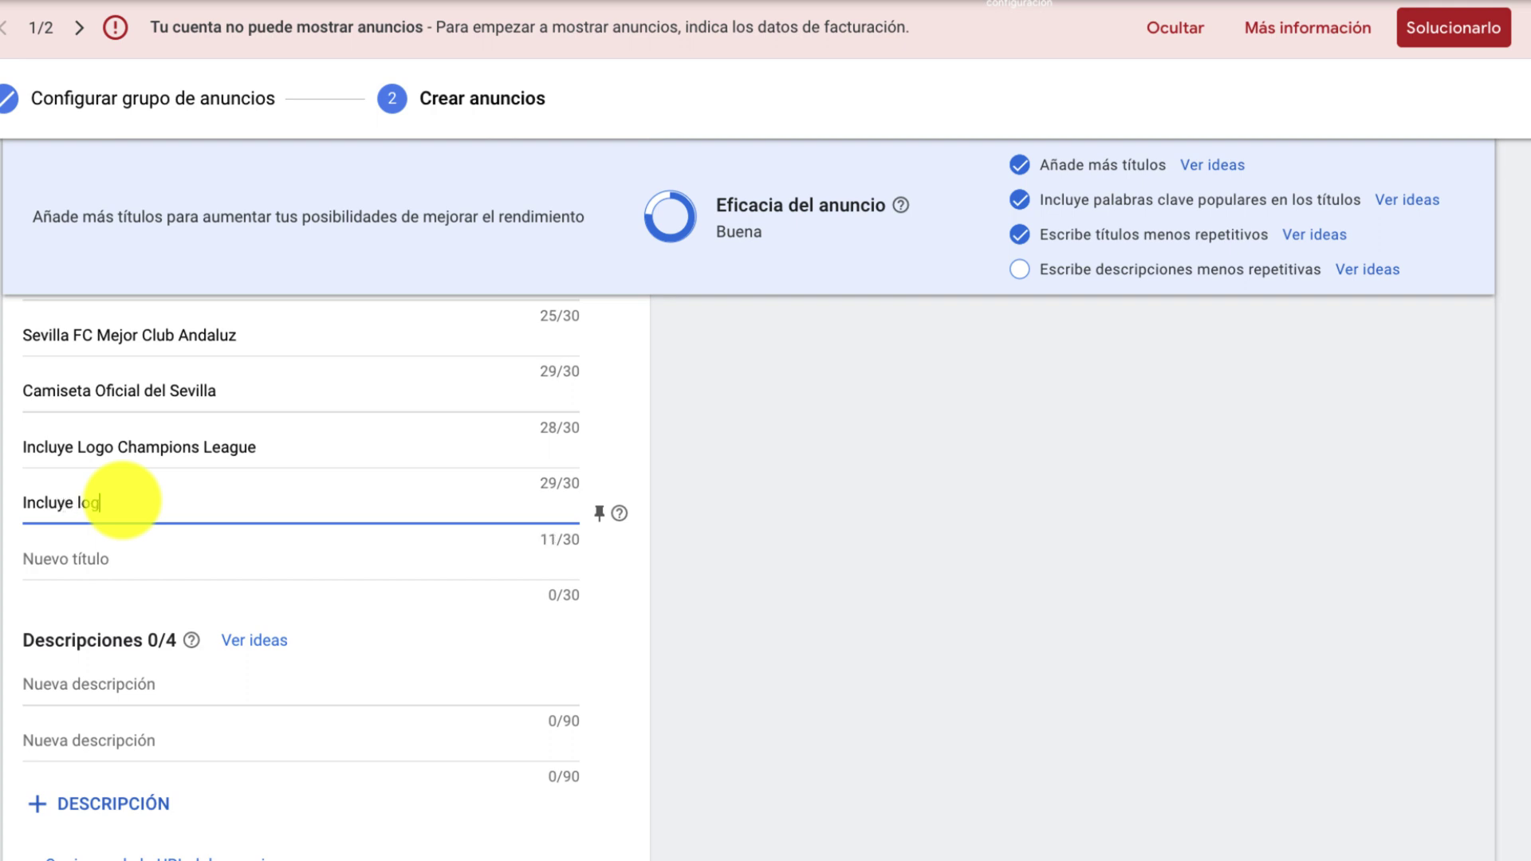
{"action": "type", "text": "o Hexacampeón"}
{"action": "left_click", "coordinate": [131, 563]}
{"action": "type", "text": "Incluye bandera Andalucía"}
Step: Enter "Camisetas Sevilla FC Oficial 100% Precios Más Baratos Envíos en 48 H Regala Ilusión" as the first description
{"action": "scroll", "coordinate": [144, 598], "scroll_direction": "down", "scroll_amount": 2}
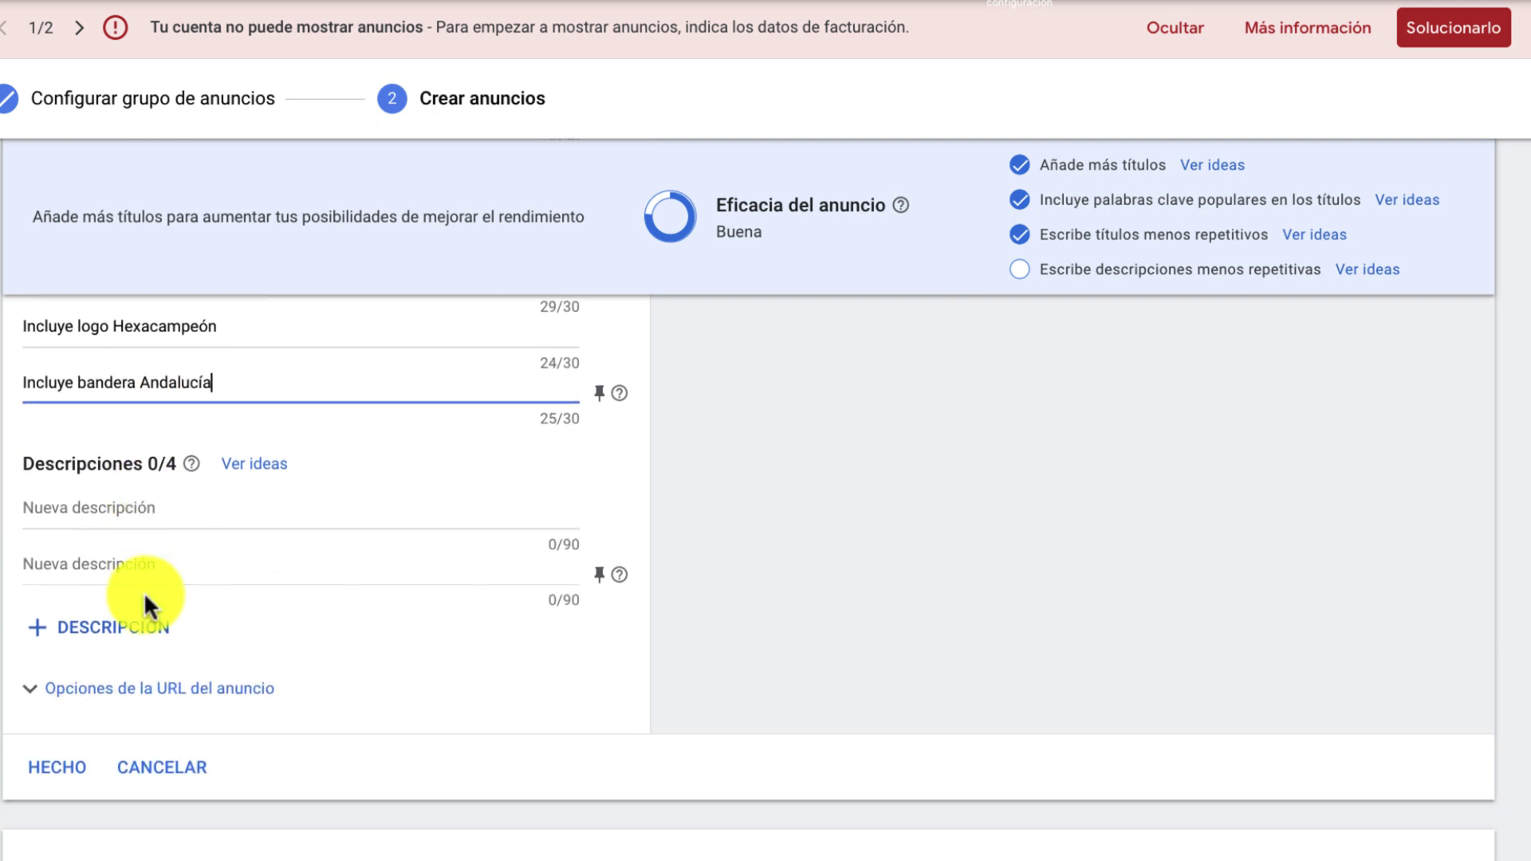
{"action": "left_click", "coordinate": [137, 507]}
{"action": "type", "text": "camisetas Sevilla FC Oficiales"}
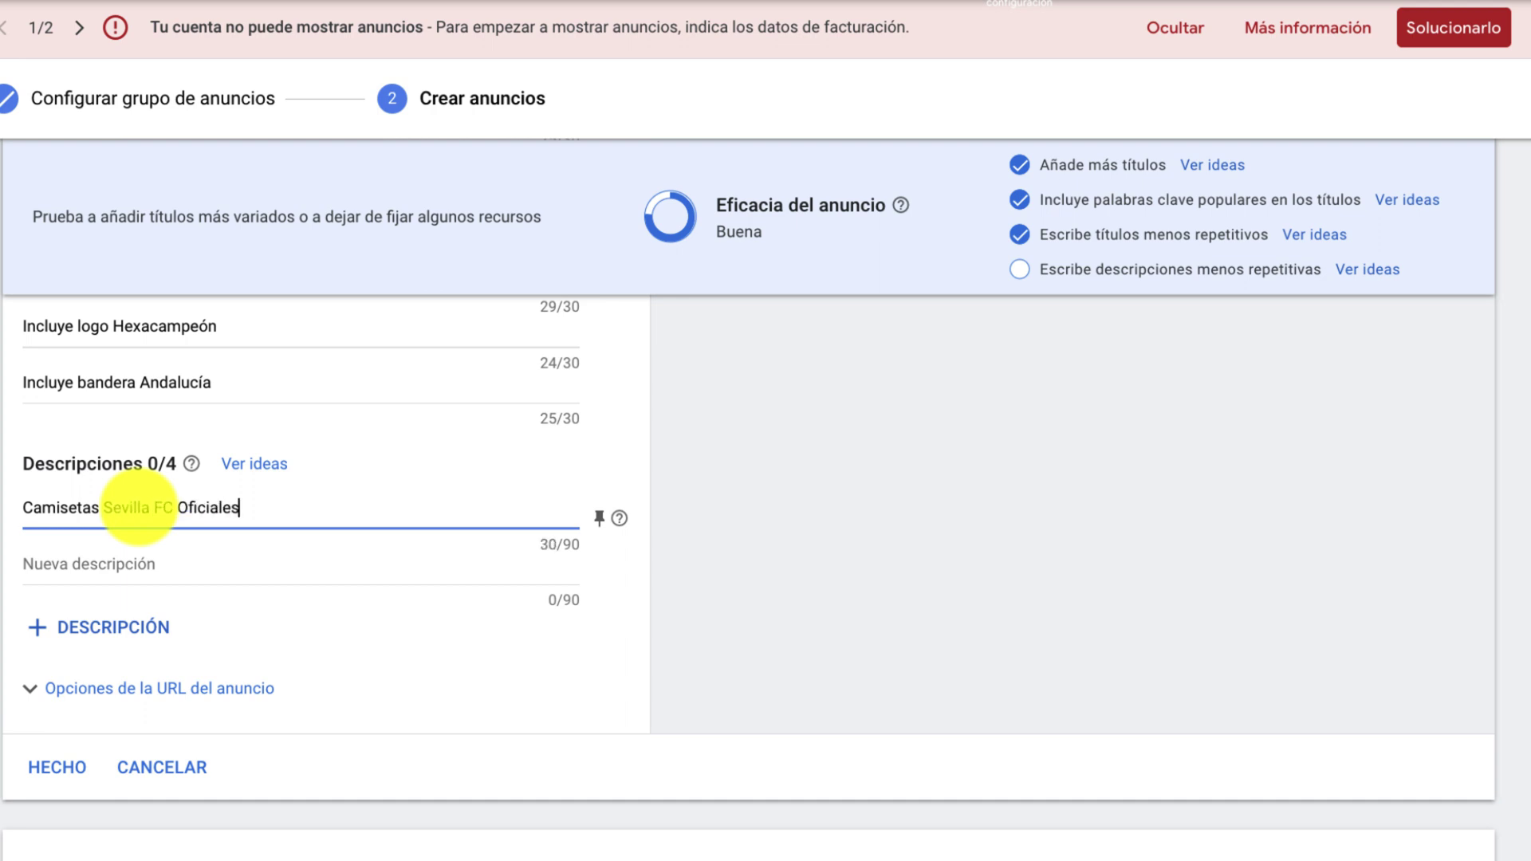
{"action": "key", "text": "BackSpace"}
{"action": "key", "text": "BackSpace"}
{"action": "type", "text": "100% Tien"}
{"action": "key", "text": "BackSpace"}
{"action": "key", "text": "BackSpace"}
{"action": "key", "text": "BackSpace"}
{"action": "key", "text": "BackSpace"}
{"action": "type", "text": "Precios Más"}
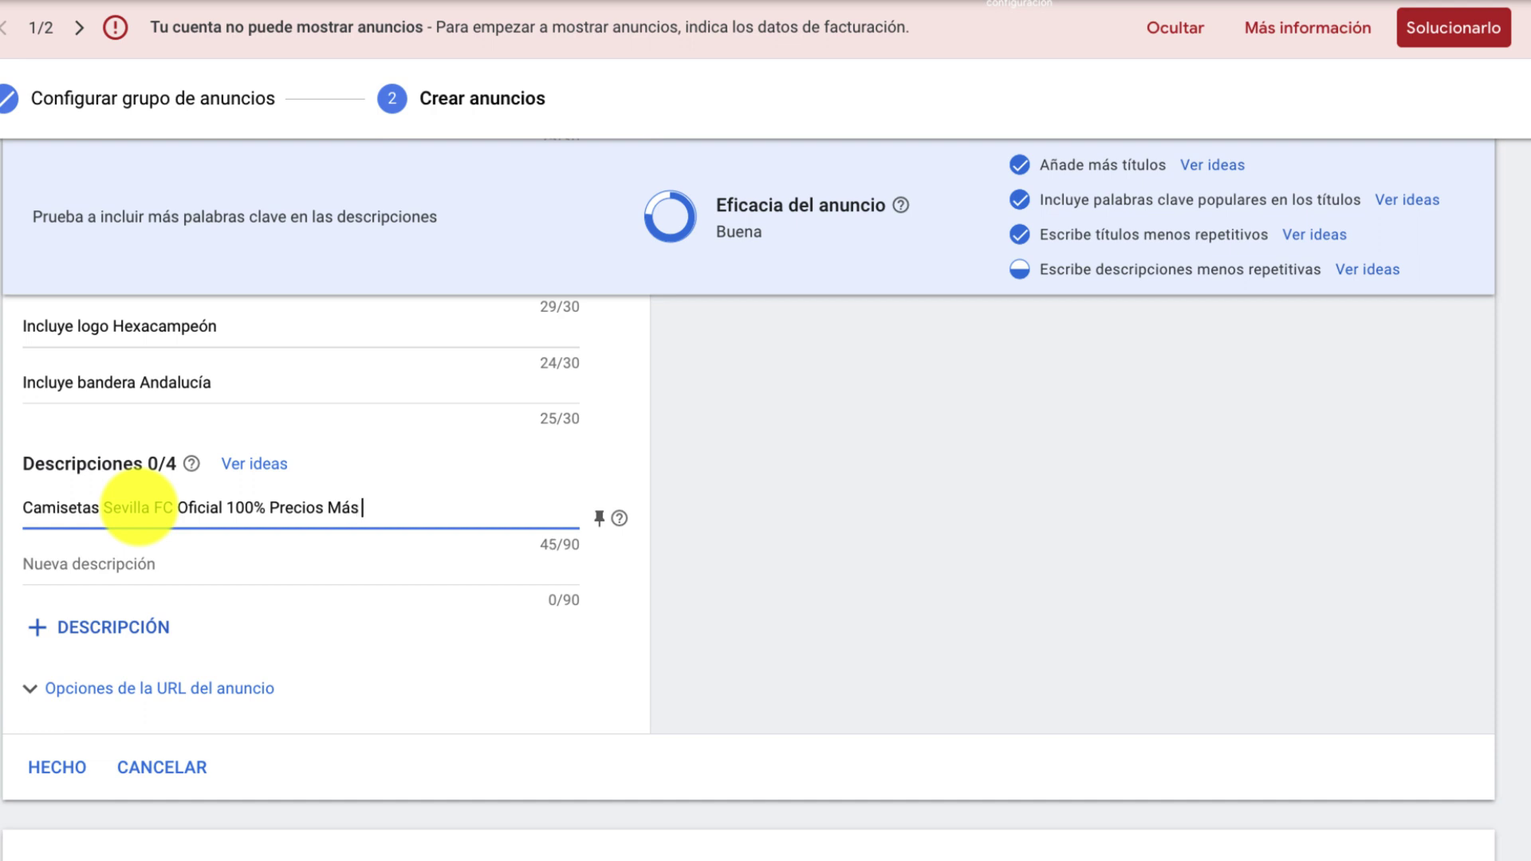
{"action": "type", "text": " Baratos Envíos en 48 H"}
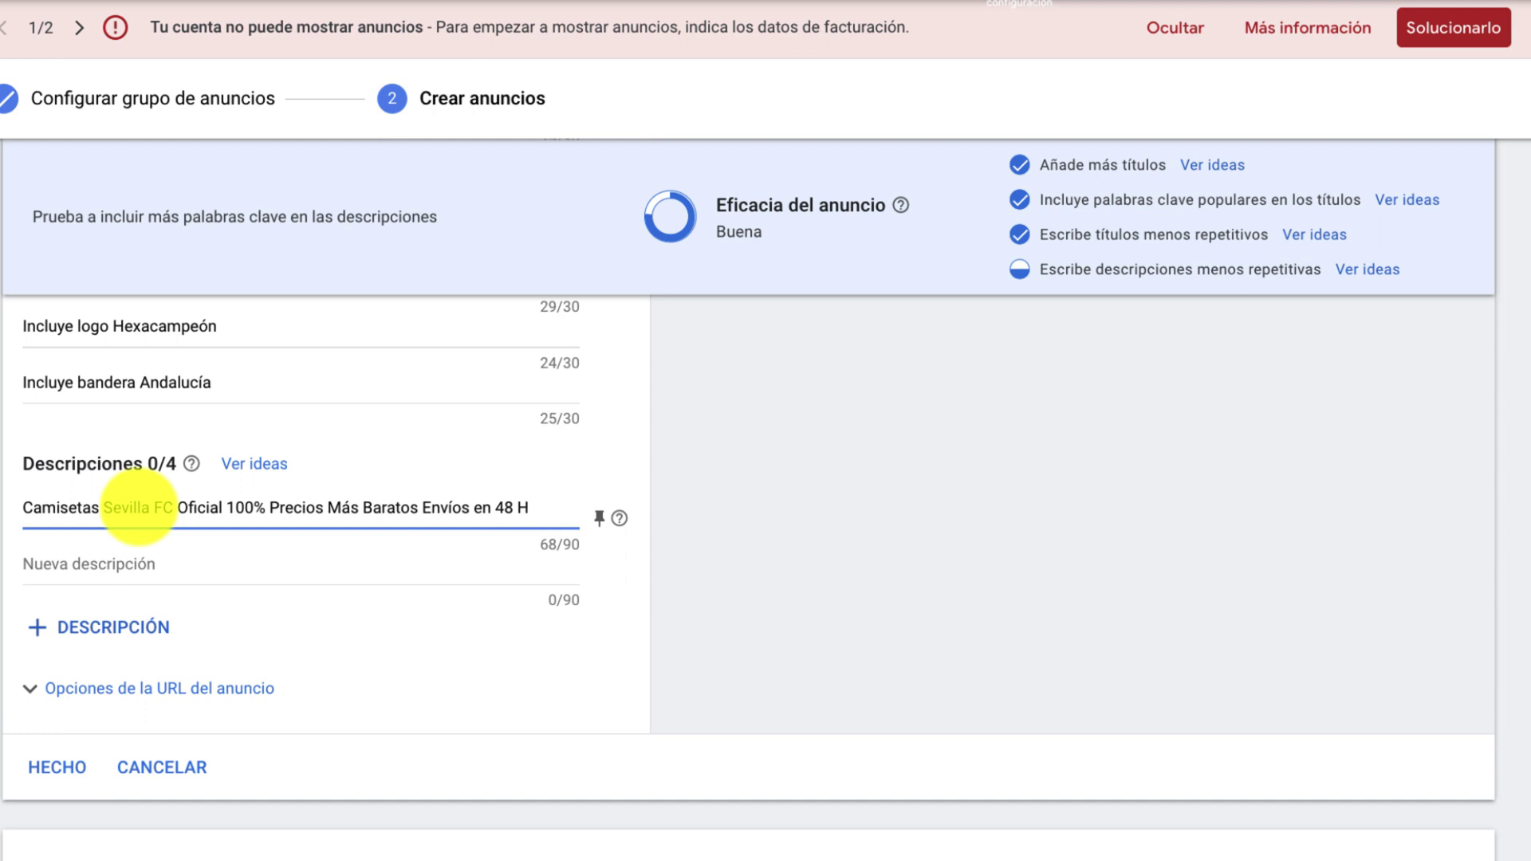
{"action": "type", "text": "Regala Ilusión"}
Step: Review the headlines entered so far and start editing the empty second description
{"action": "left_click", "coordinate": [166, 413]}
{"action": "left_click", "coordinate": [233, 386]}
{"action": "scroll", "coordinate": [243, 407], "scroll_direction": "up", "scroll_amount": 5}
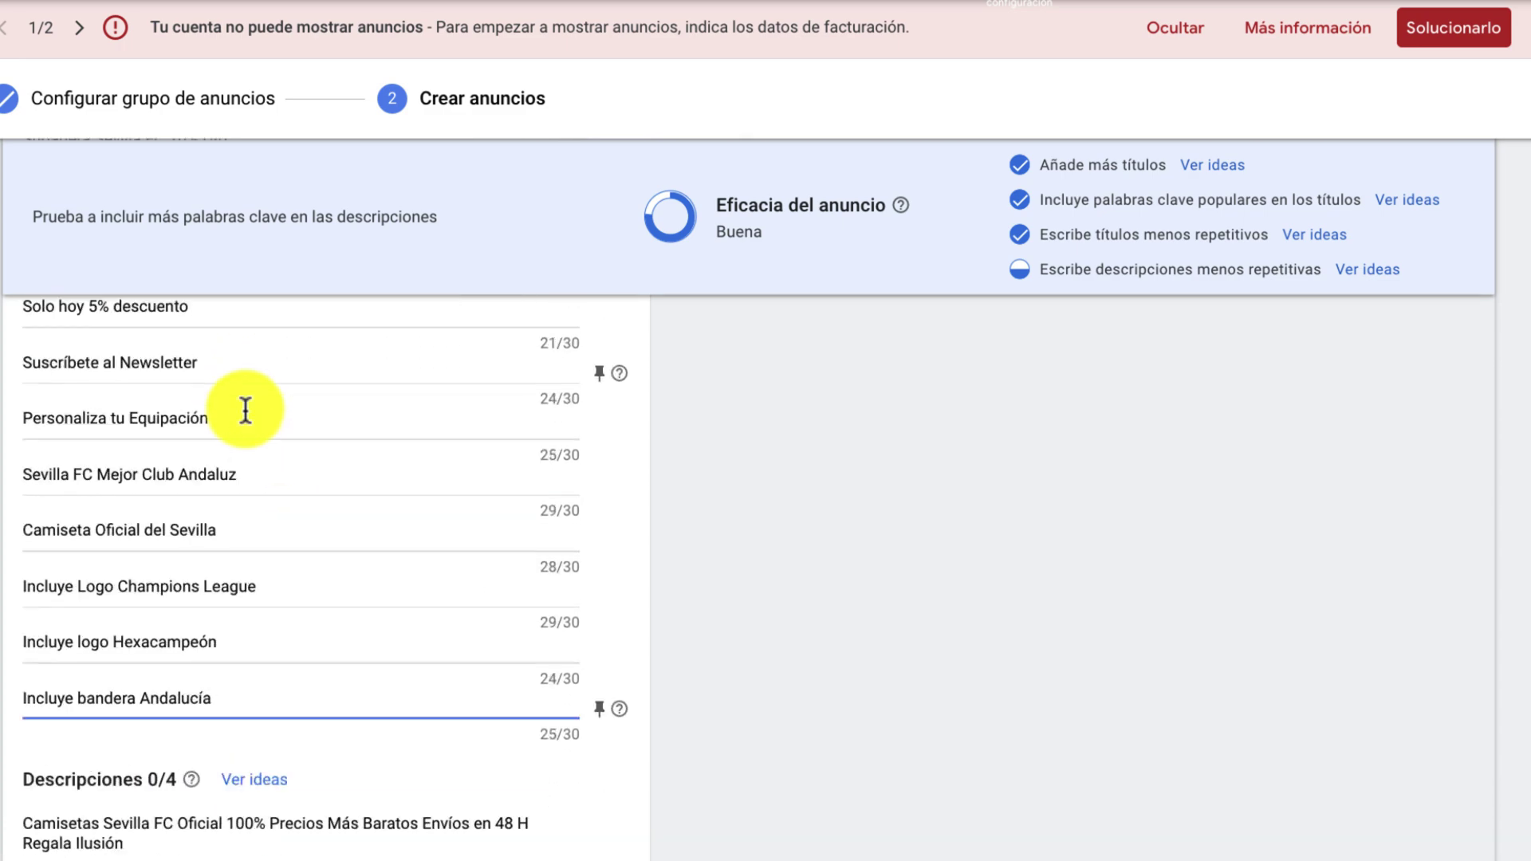
{"action": "scroll", "coordinate": [245, 409], "scroll_direction": "down", "scroll_amount": 5}
{"action": "left_click", "coordinate": [165, 526]}
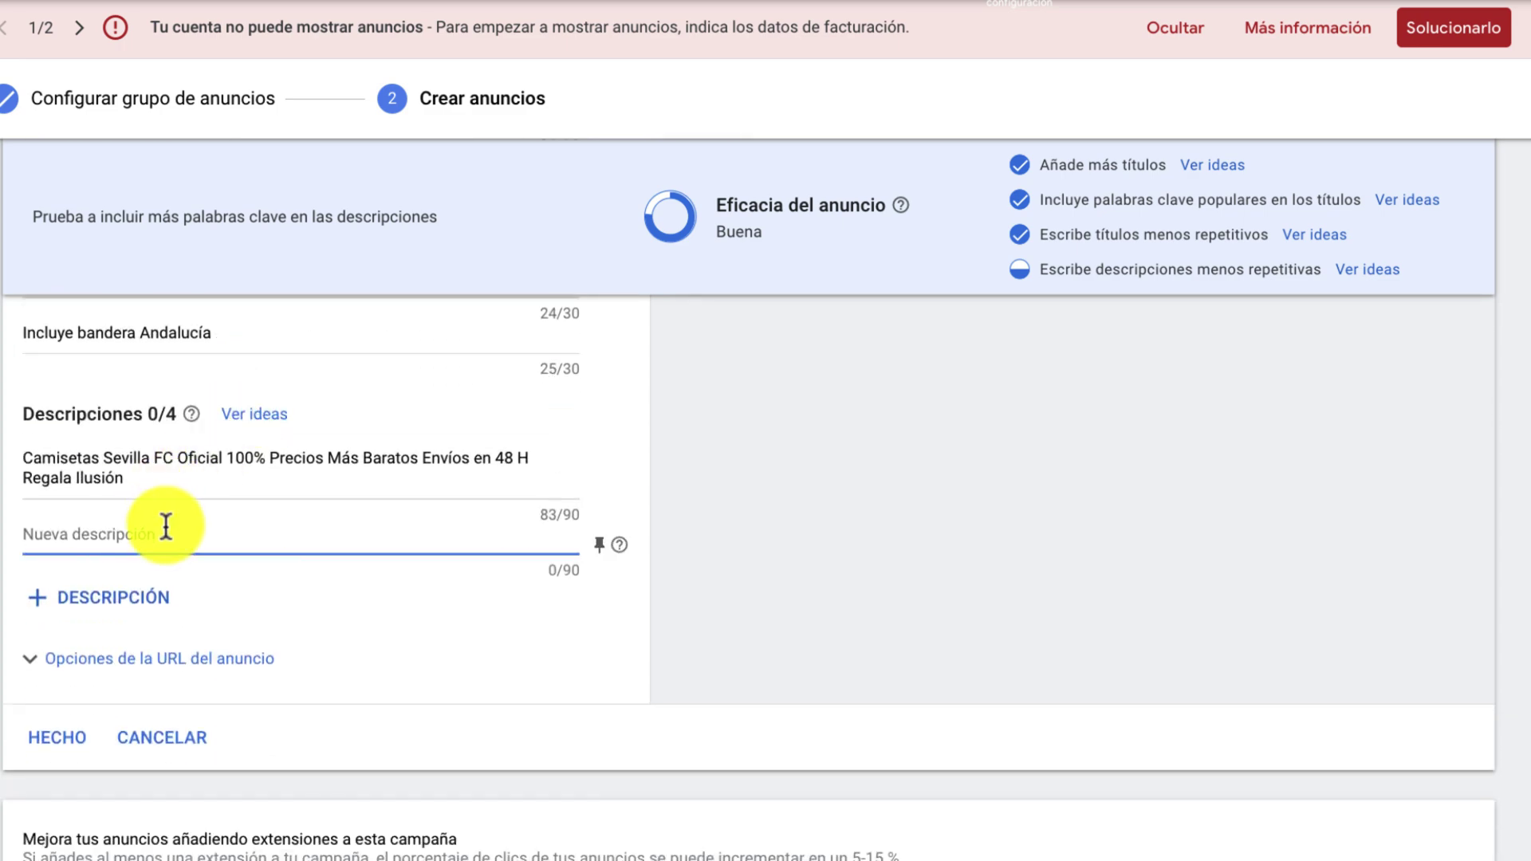
{"action": "type", "text": "Todo"}
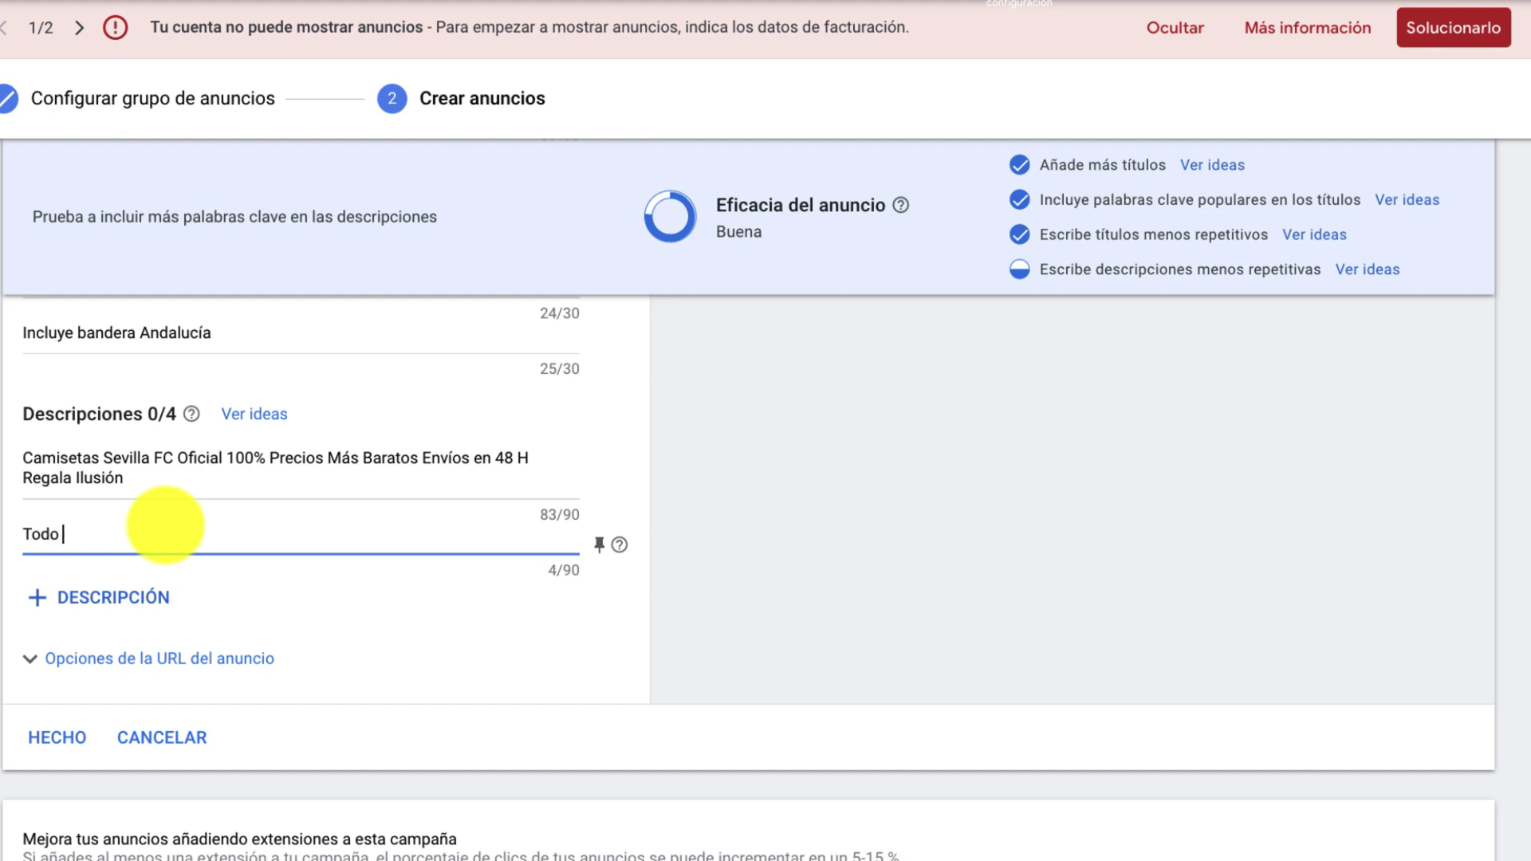
{"action": "type", "text": " tipo de descuent"}
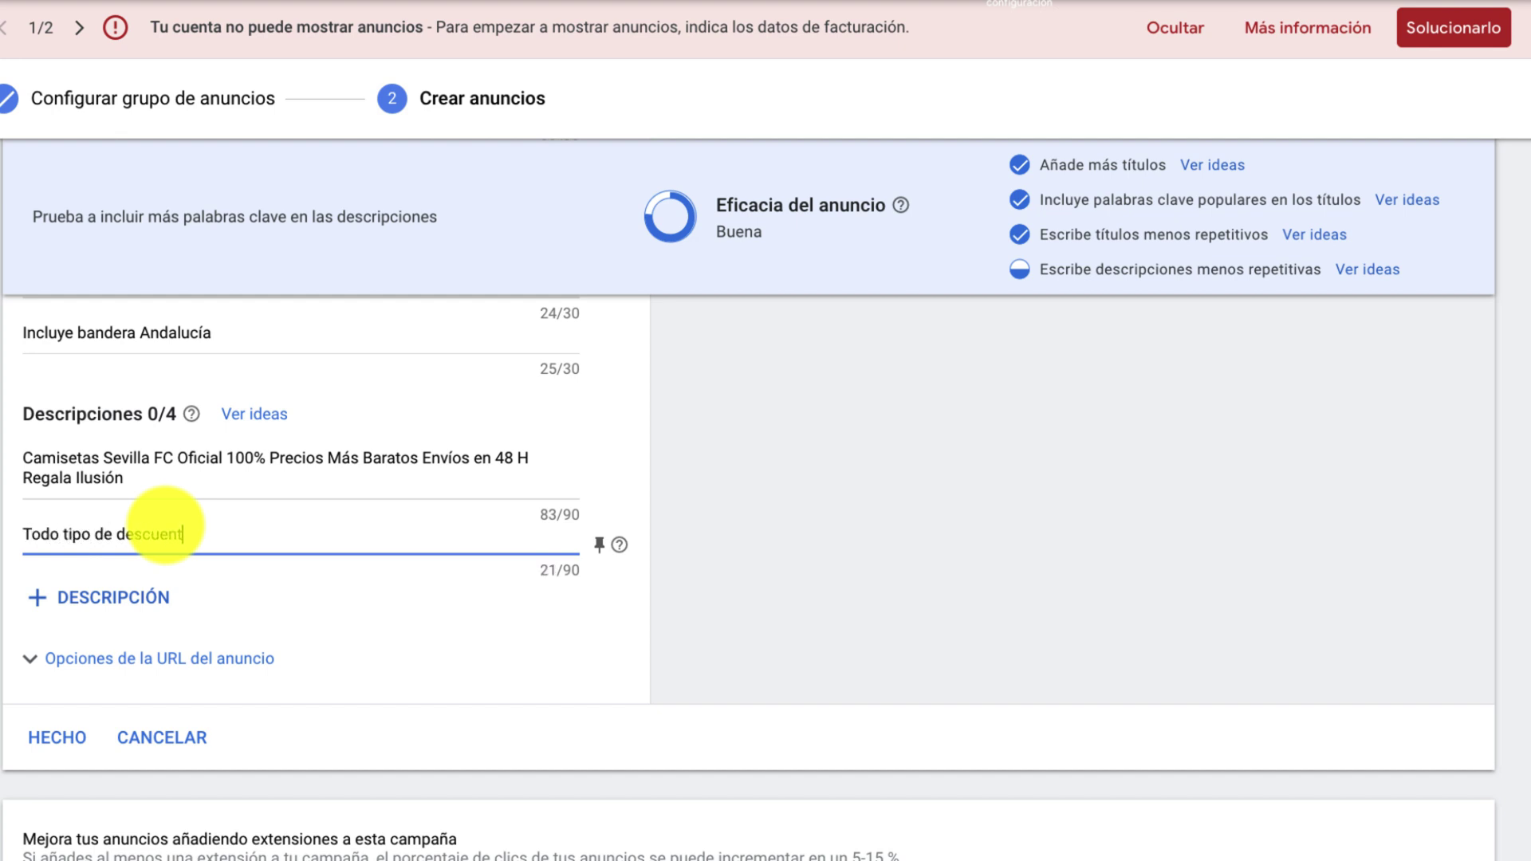
{"action": "key", "text": "BackSpace"}
{"action": "key", "text": "BackSpace"}
{"action": "key", "text": "BackSpace"}
{"action": "key", "text": "BackSpace"}
{"action": "key", "text": "BackSpace"}
{"action": "key", "text": "BackSpace"}
{"action": "key", "text": "BackSpace"}
{"action": "key", "text": "BackSpace"}
{"action": "key", "text": "BackSpace"}
{"action": "key", "text": "BackSpace"}
{"action": "key", "text": "BackSpace"}
{"action": "key", "text": "BackSpace"}
{"action": "key", "text": "BackSpace"}
{"action": "key", "text": "BackSpace"}
{"action": "key", "text": "BackSpace"}
{"action": "key", "text": "BackSpace"}
{"action": "key", "text": "BackSpace"}
{"action": "key", "text": "BackSpace"}
{"action": "key", "text": "BackSpace"}
{"action": "key", "text": "BackSpace"}
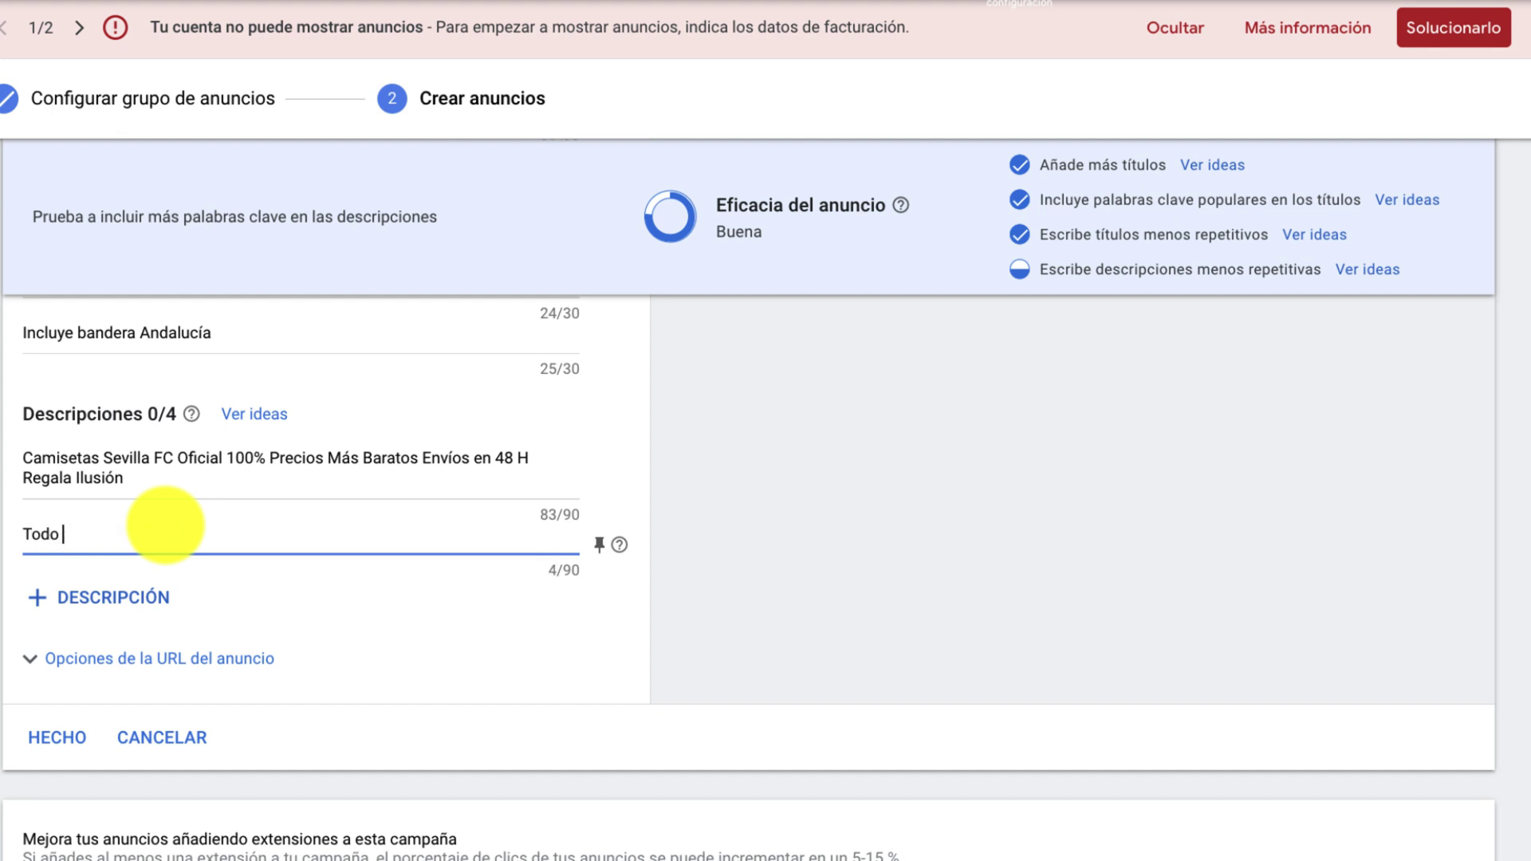
Step: Enter "Envío a todo el mundo Camisetas Retro y Actuales Pide tu camiseta de Navas o Maradona" as the second description
{"action": "type", "text": "Envío a todo el mundo"}
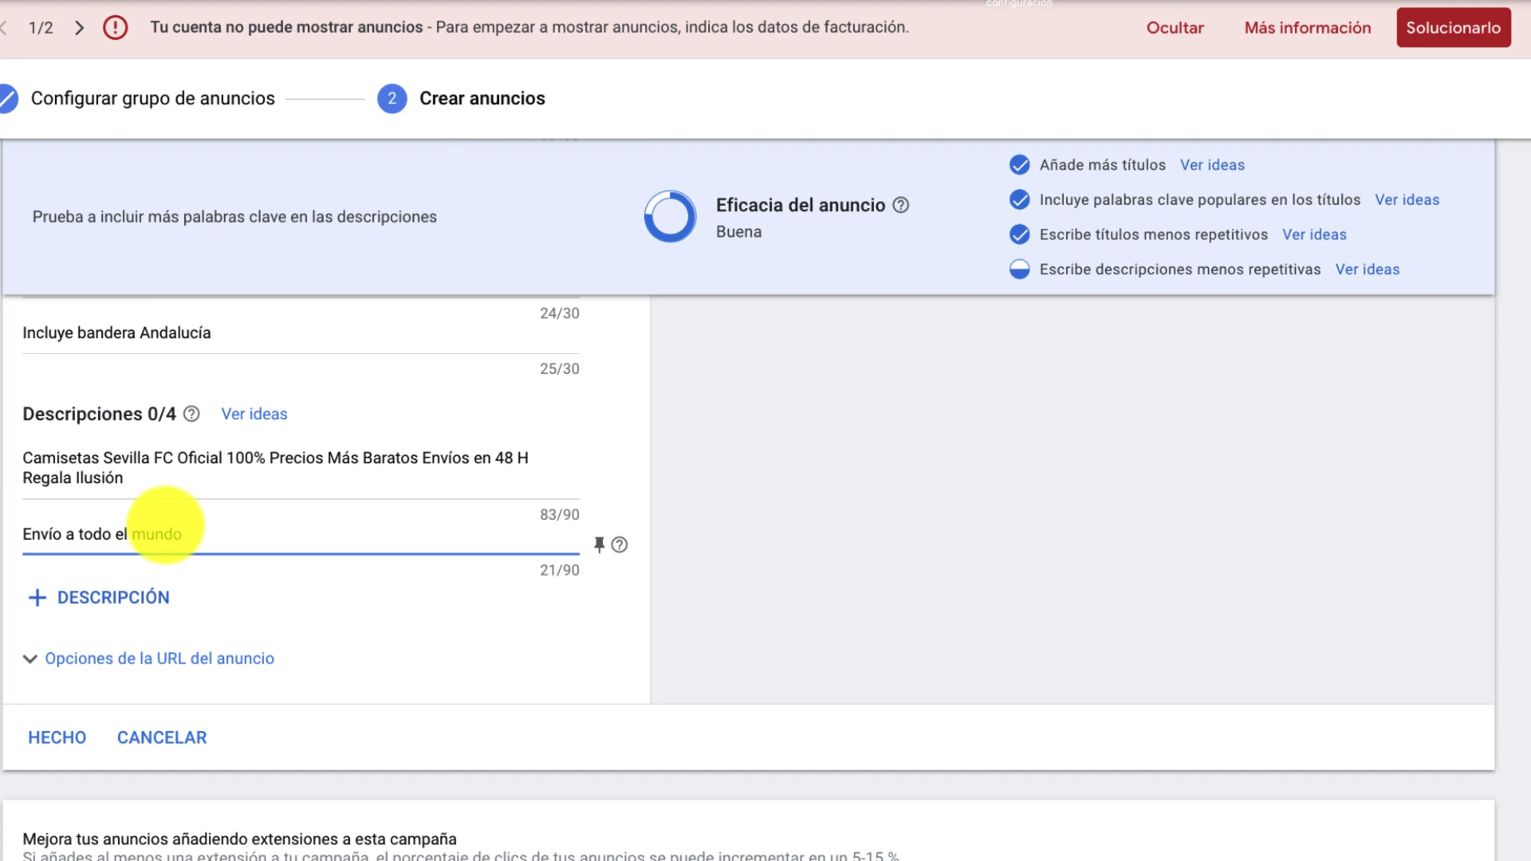
{"action": "type", "text": " Camisetas Retro"}
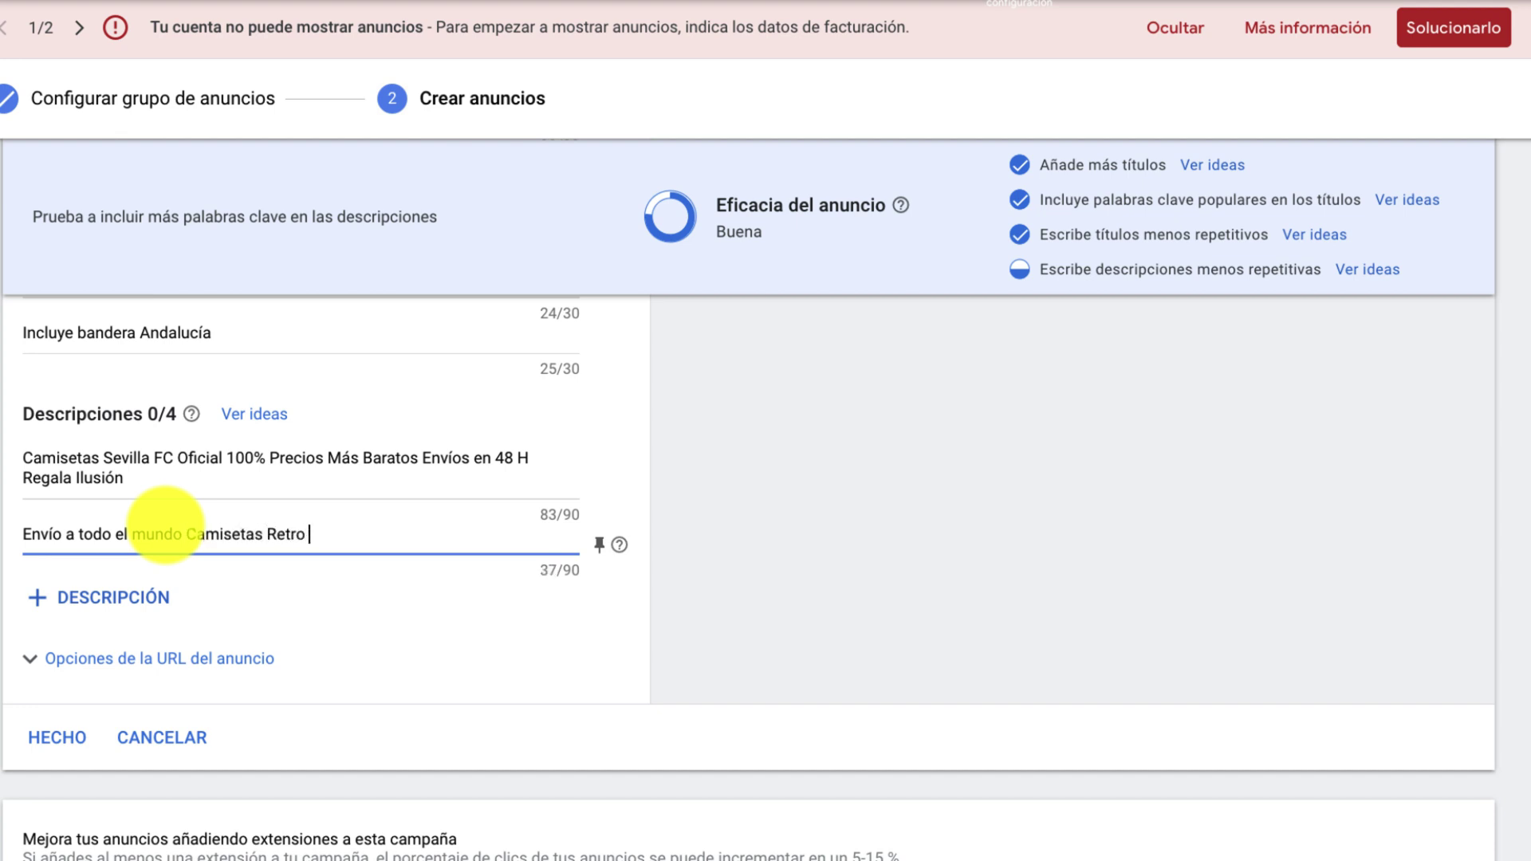
{"action": "type", "text": " y Actuales Pide tu"}
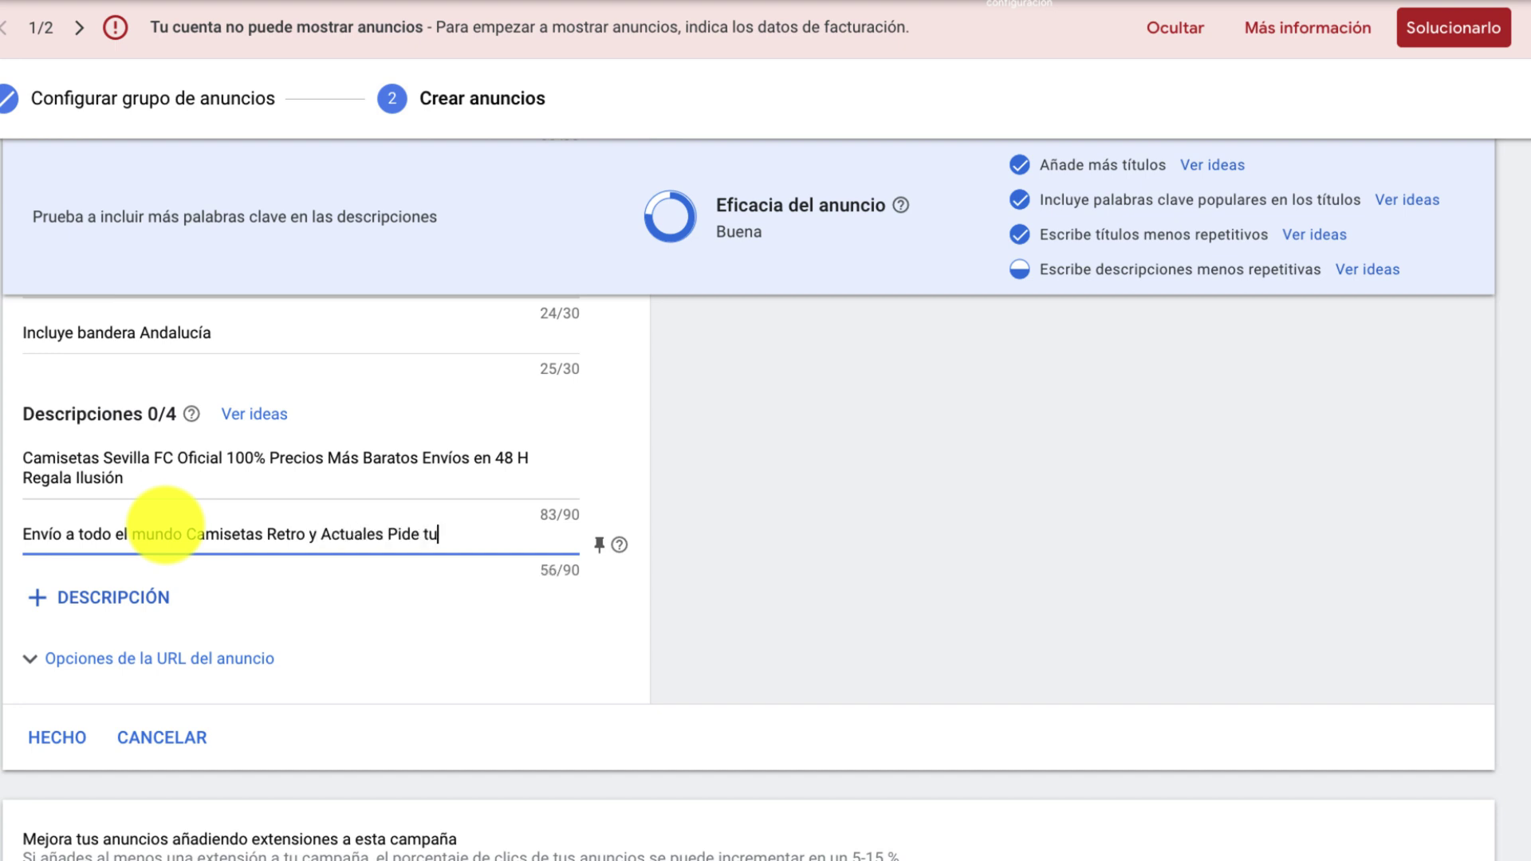
{"action": "type", "text": " camiseta de Kadnout"}
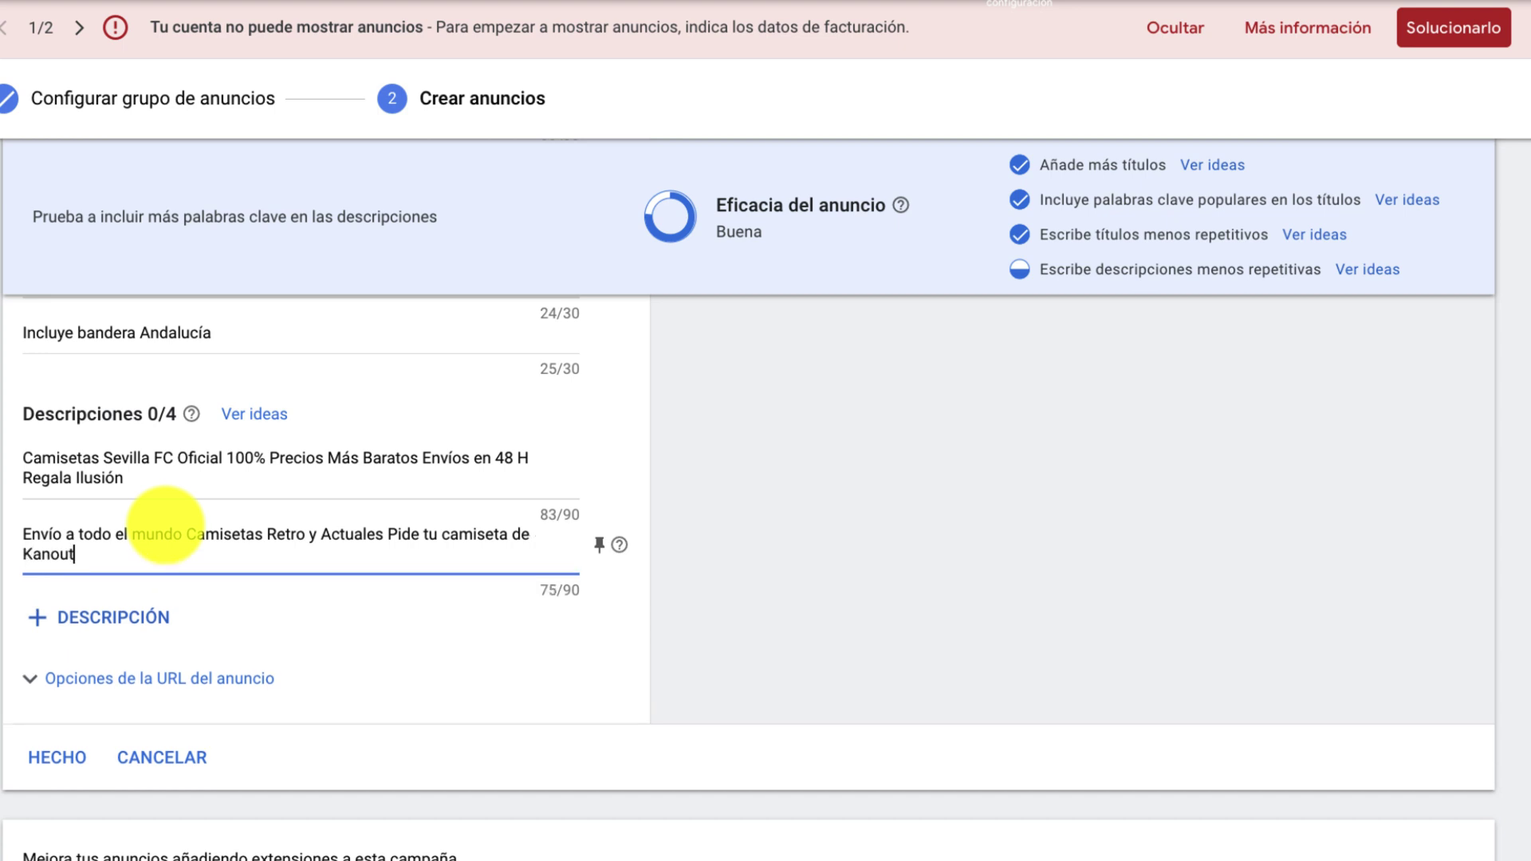
{"action": "type", "text": "é, Luis Fabiano"}
{"action": "double_click", "coordinate": [44, 555]}
{"action": "key", "text": "shift+End"}
{"action": "key", "text": "BackSpace"}
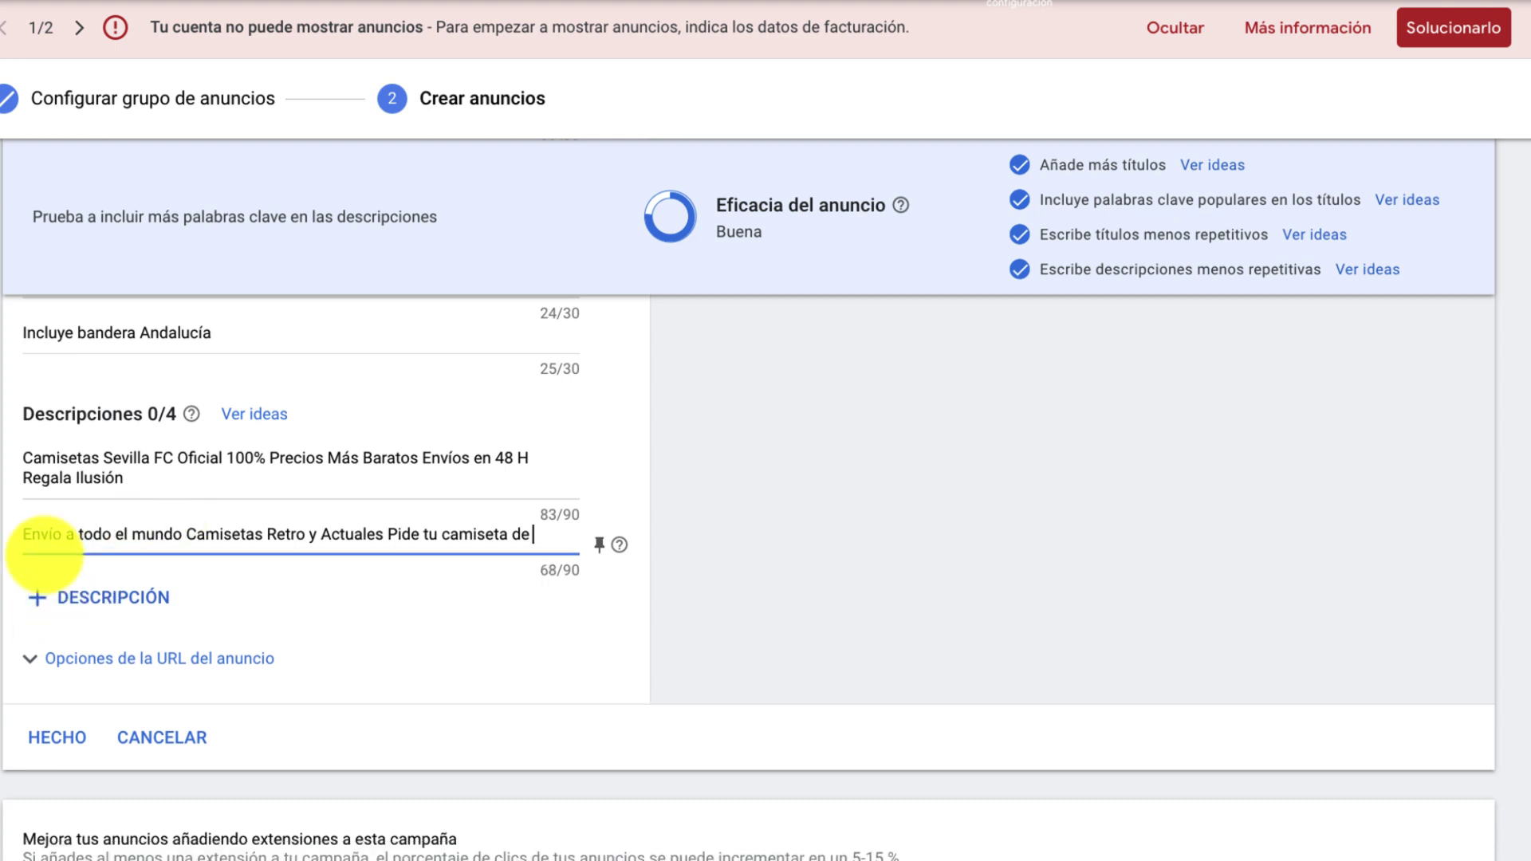
{"action": "type", "text": "Navas,"}
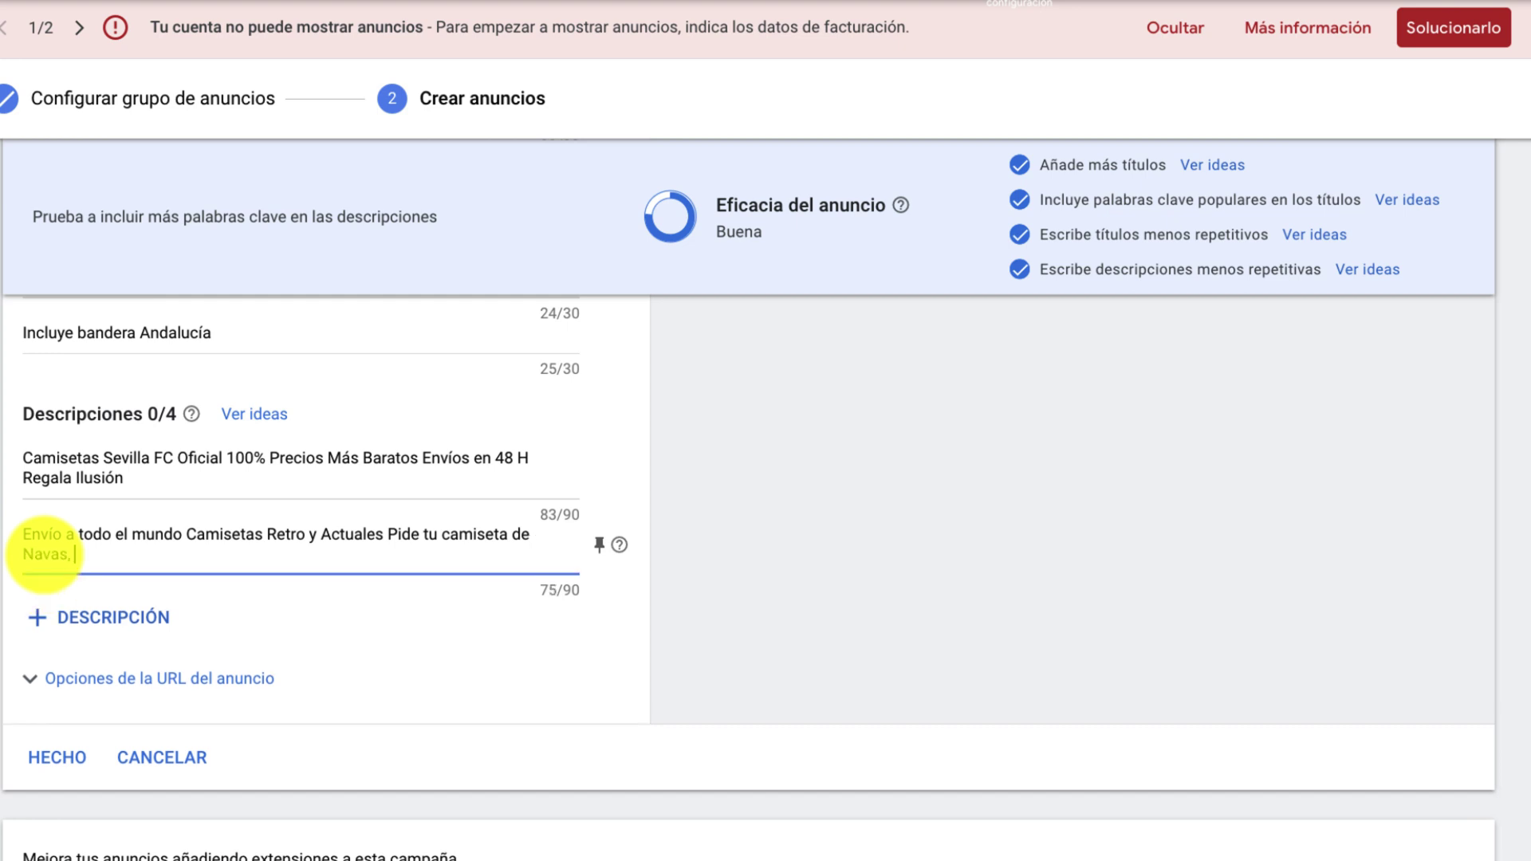
{"action": "type", "text": " Maradona"}
{"action": "key", "text": "BackSpace"}
{"action": "type", "text": "o"}
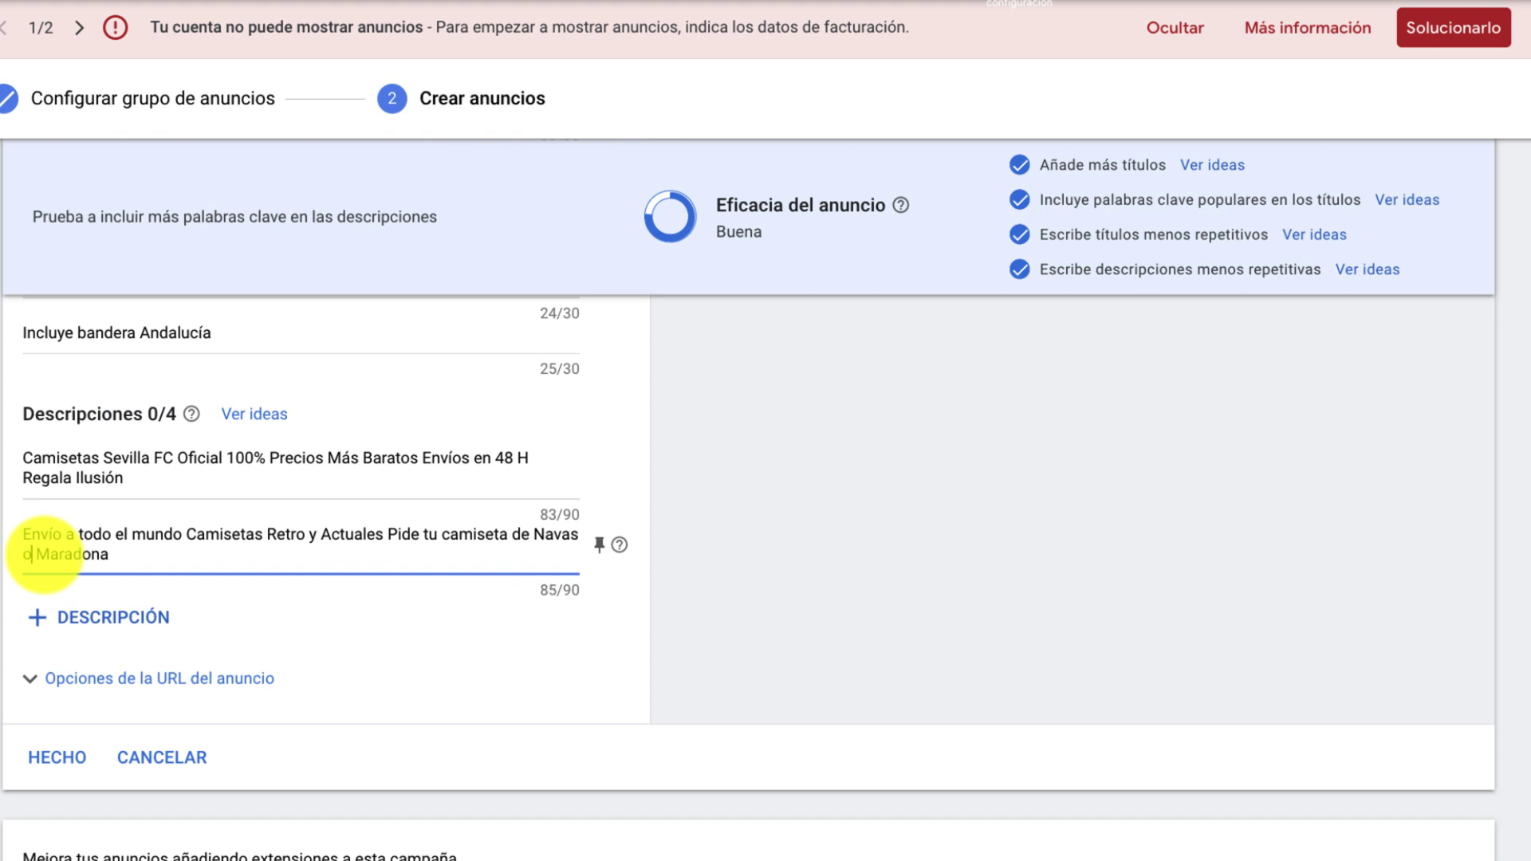
{"action": "left_click", "coordinate": [222, 633]}
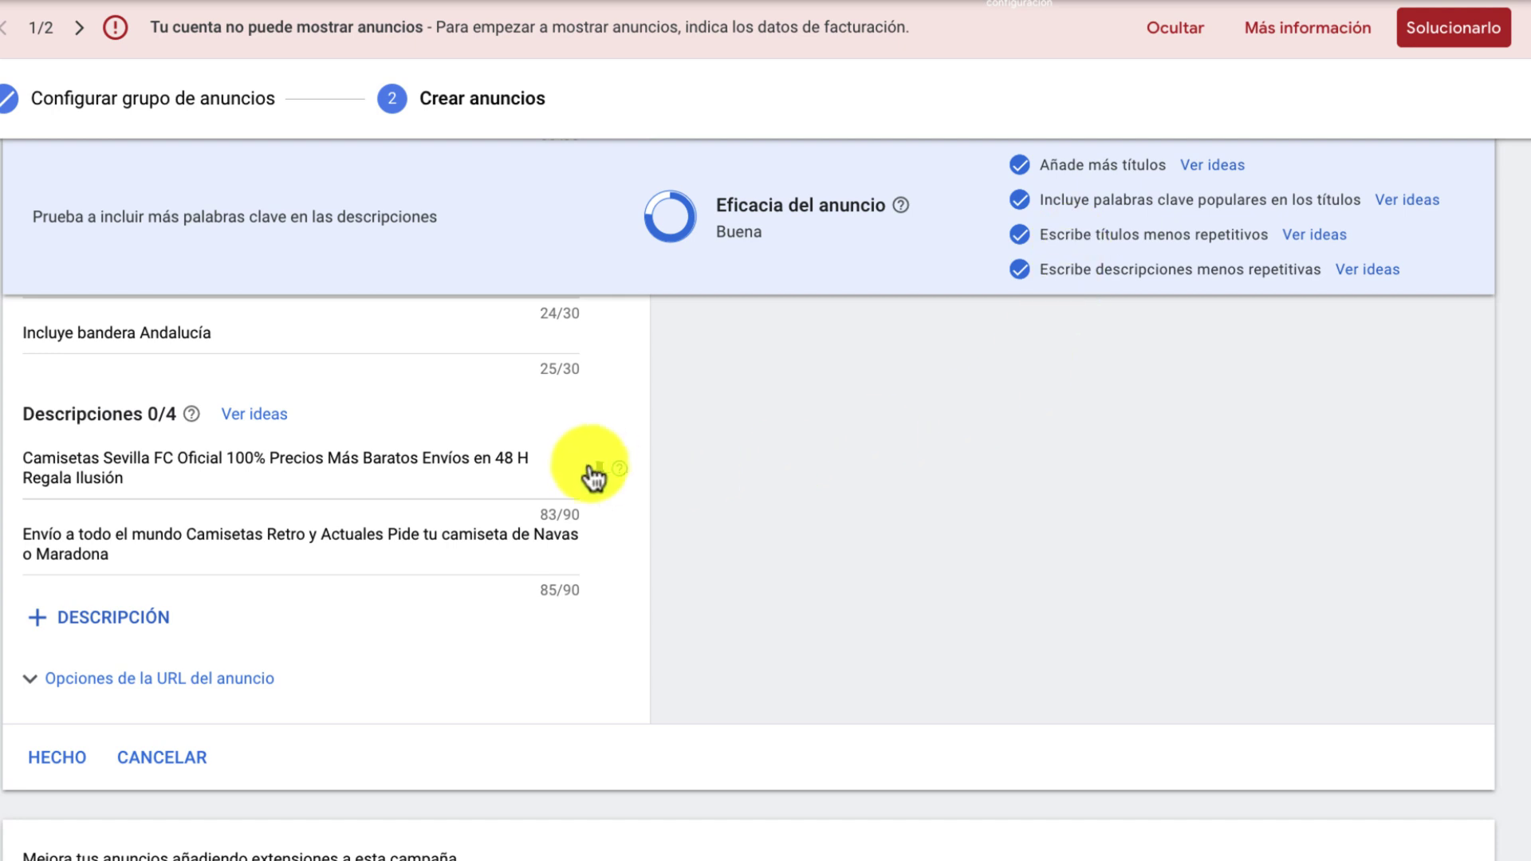
Step: Check the ad's URL options, leave them blank, and save the finished ad without adding extensions
{"action": "left_click", "coordinate": [264, 686]}
{"action": "scroll", "coordinate": [266, 692], "scroll_direction": "down", "scroll_amount": 3}
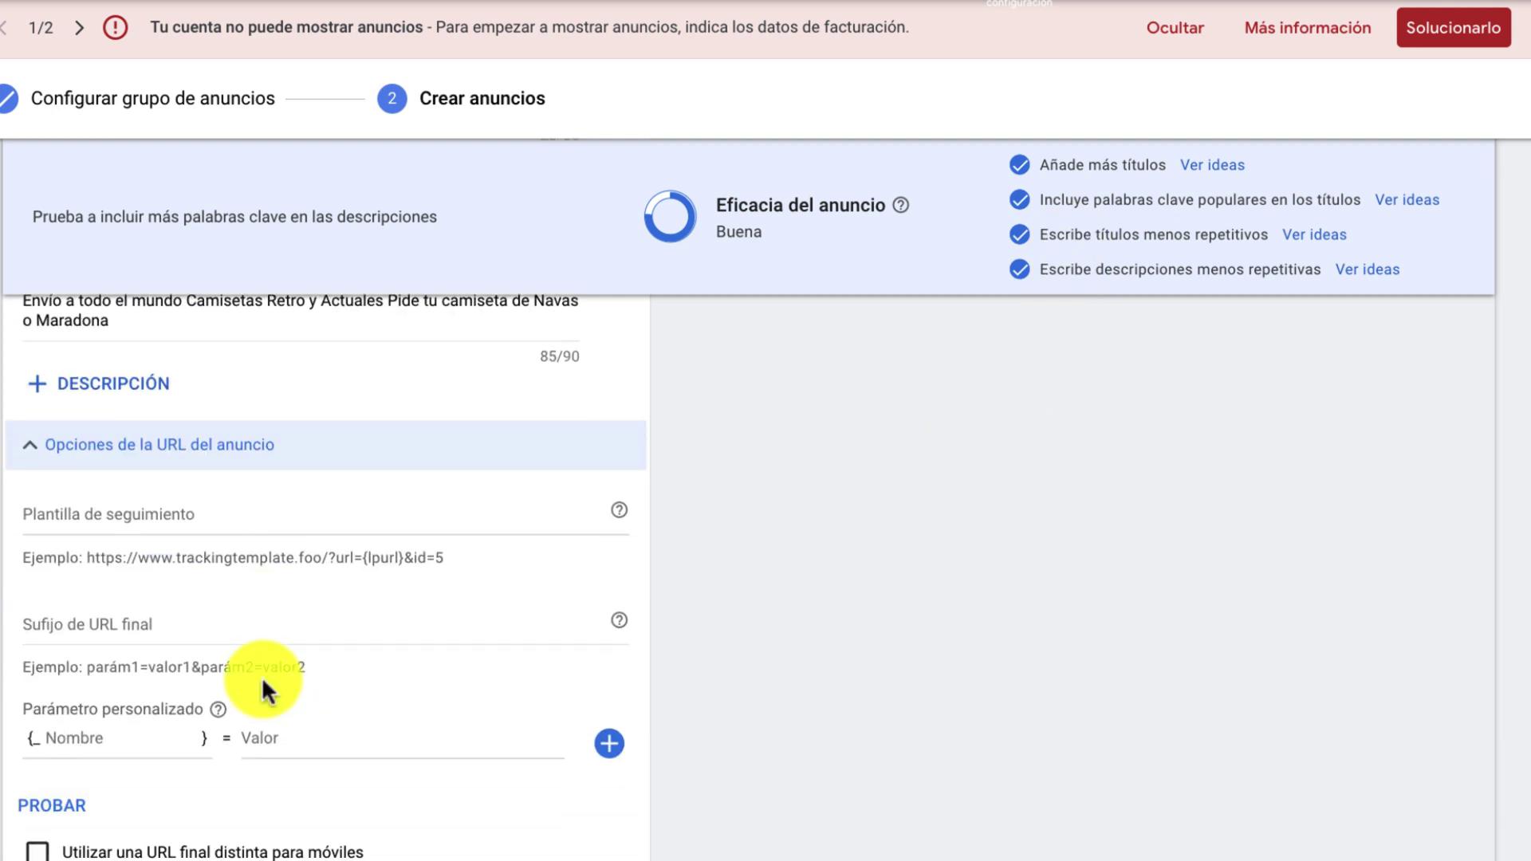
{"action": "scroll", "coordinate": [273, 678], "scroll_direction": "down", "scroll_amount": 4}
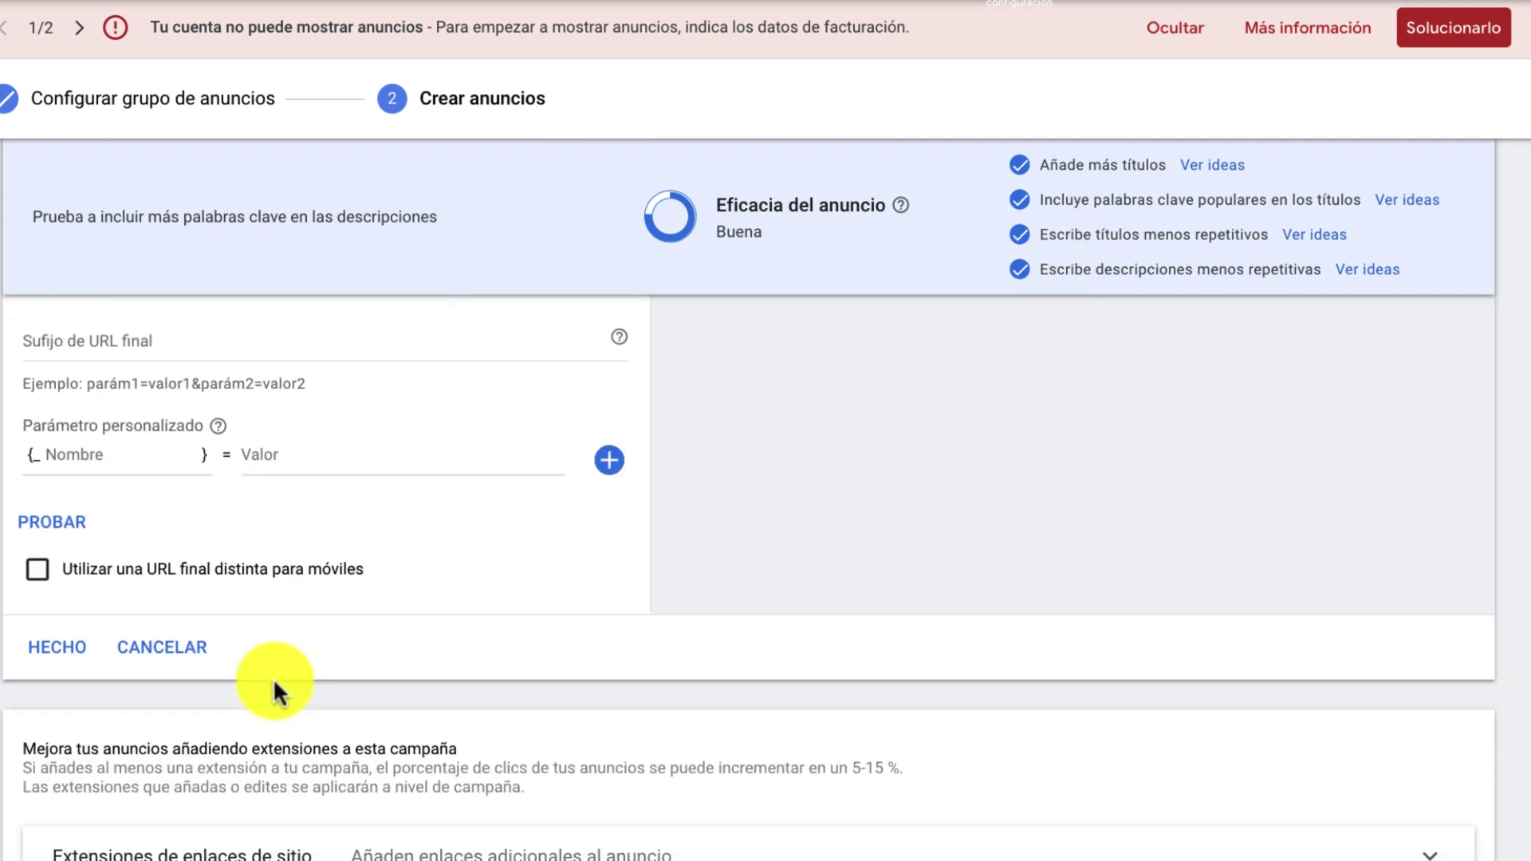
{"action": "left_click", "coordinate": [57, 647]}
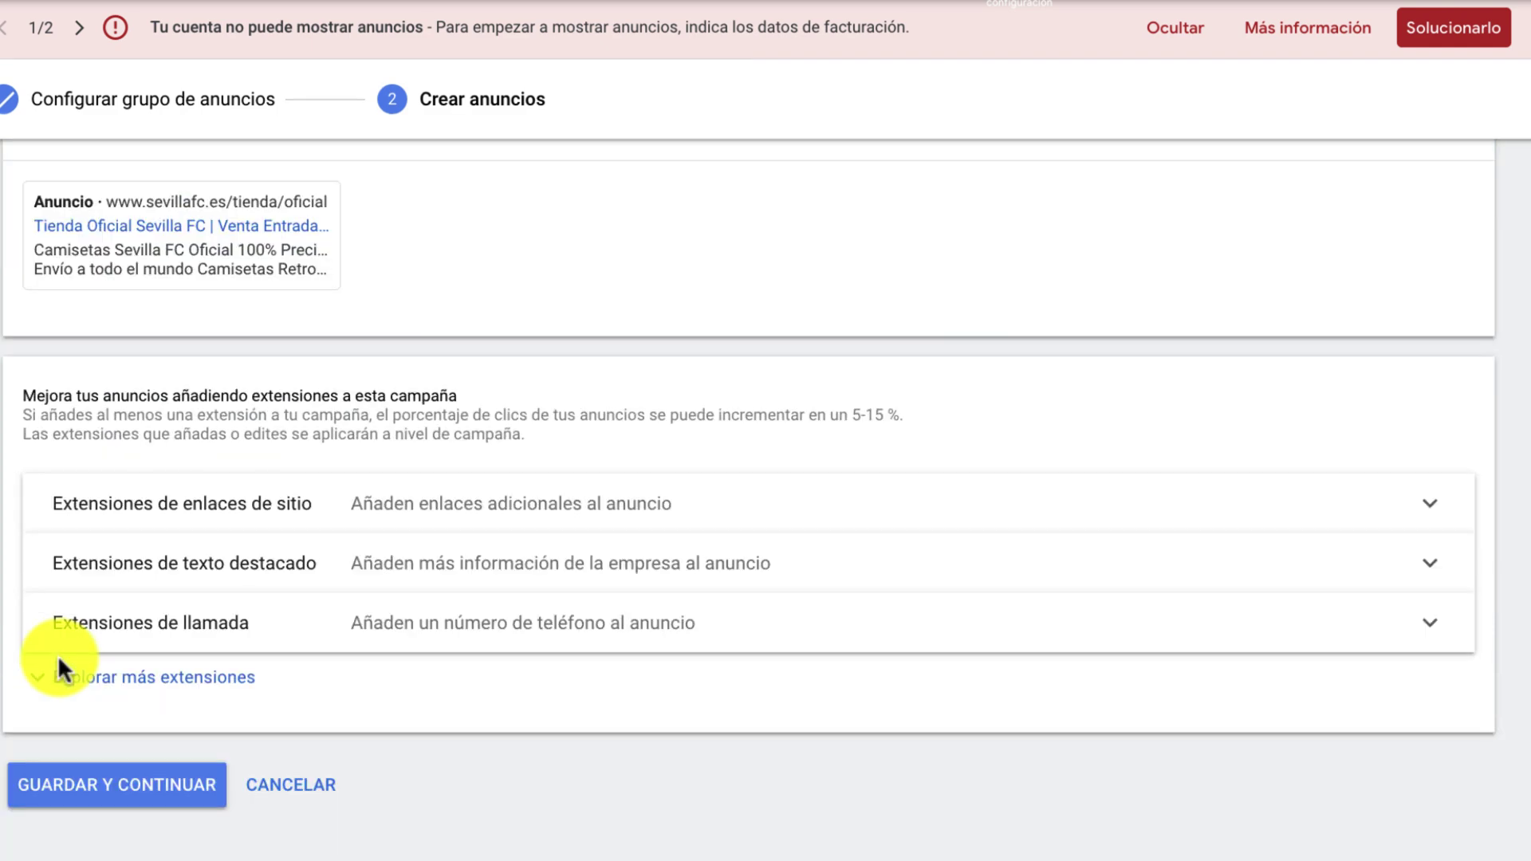
{"action": "left_click", "coordinate": [147, 790]}
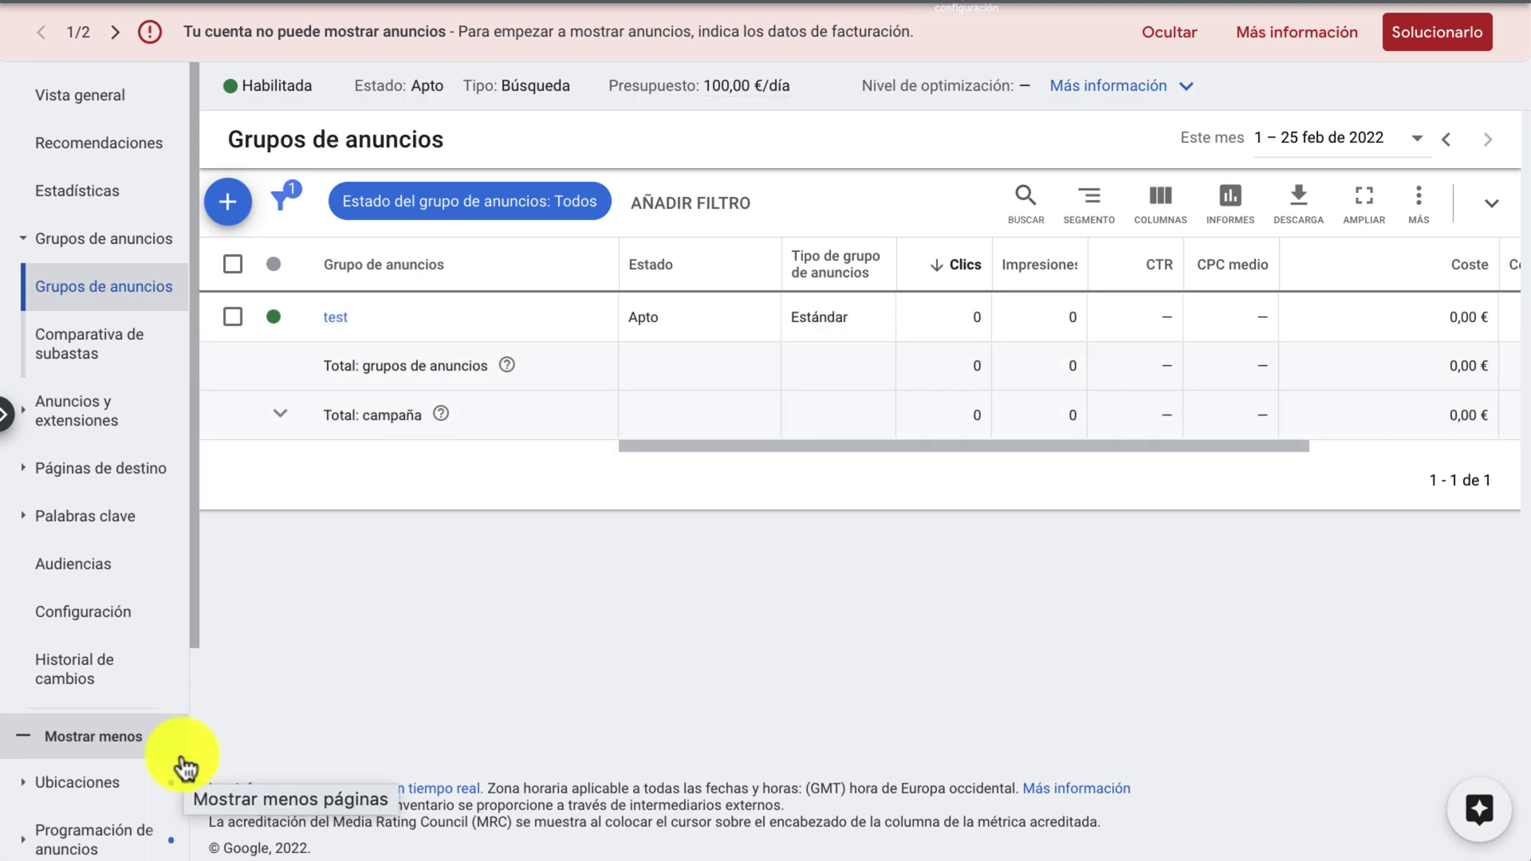
Step: List the campaign's ads and look through the columns for the new Sevilla FC ad
{"action": "left_click", "coordinate": [121, 398]}
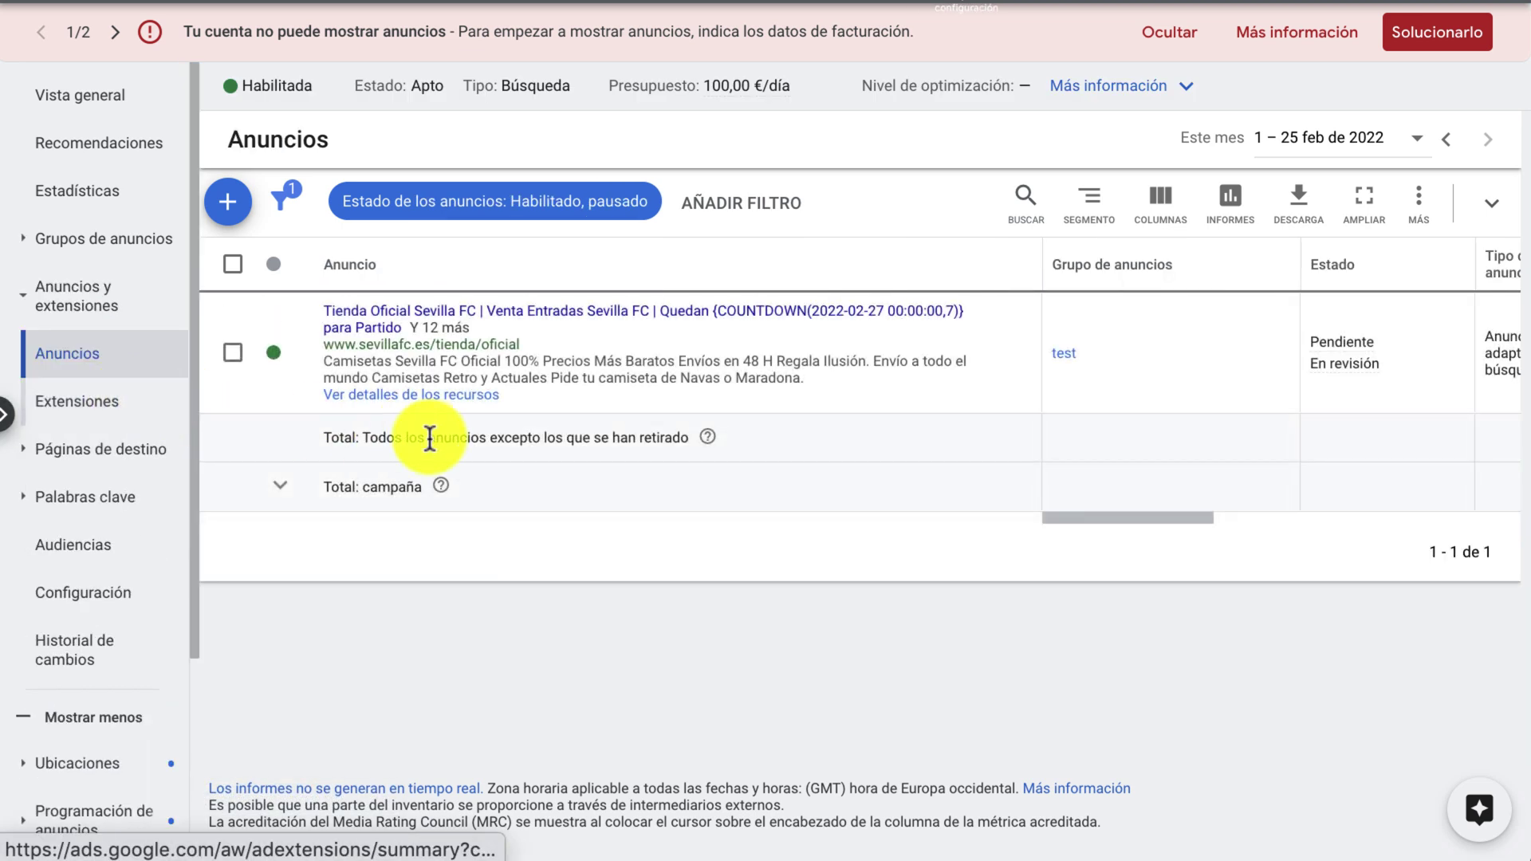
{"action": "mouse_move", "coordinate": [1042, 386]}
{"action": "scroll", "coordinate": [1140, 360], "scroll_direction": "right", "scroll_amount": 5}
{"action": "scroll", "coordinate": [1140, 361], "scroll_direction": "left", "scroll_amount": 5}
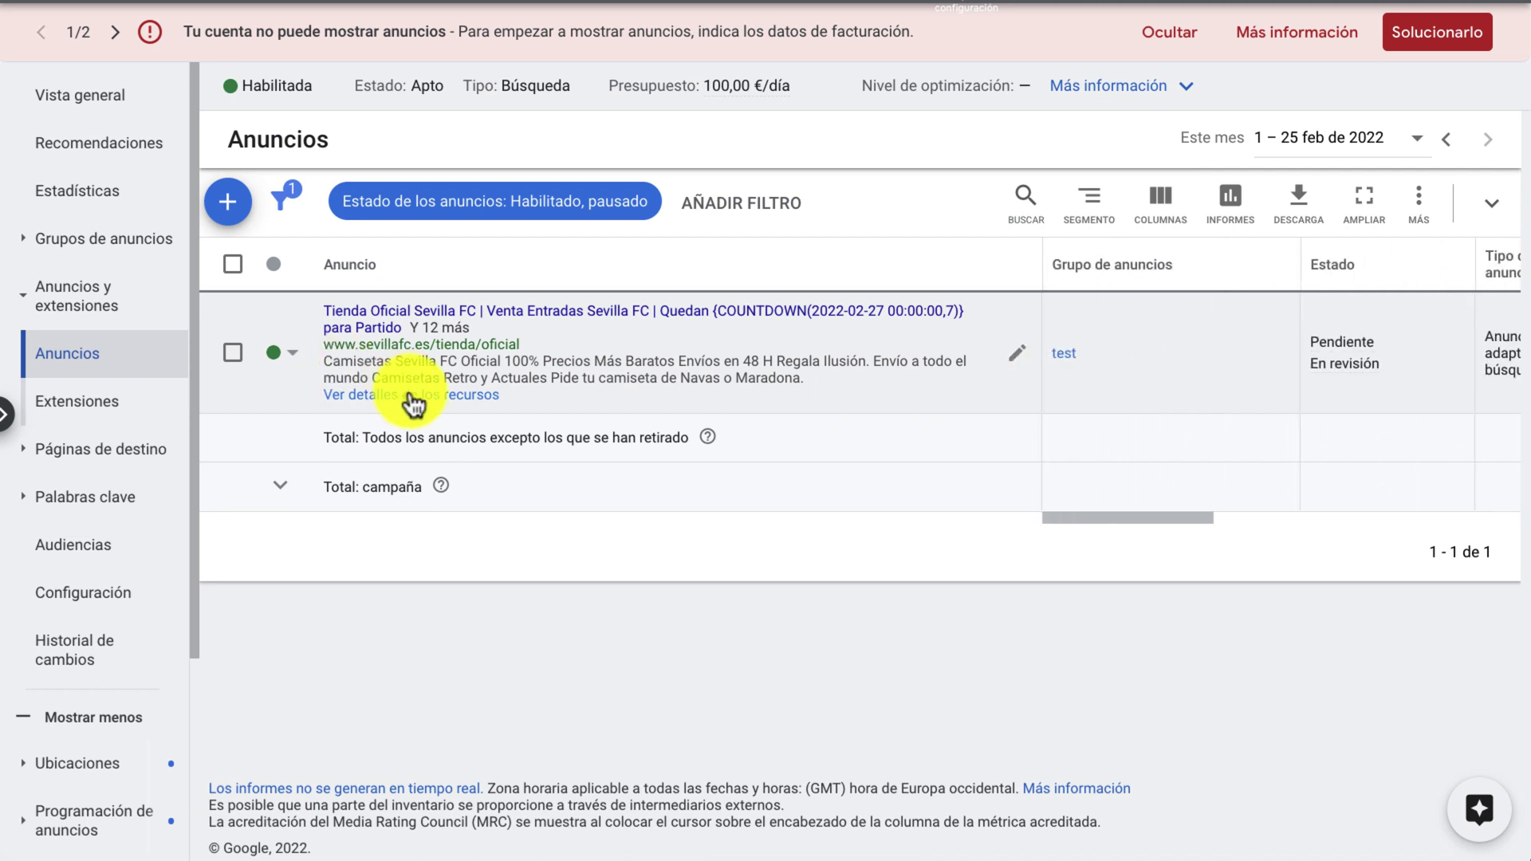
Step: Open the Sevilla FC ad for editing and review its effectiveness rating, headlines, descriptions and preview variations
{"action": "left_click", "coordinate": [1016, 356]}
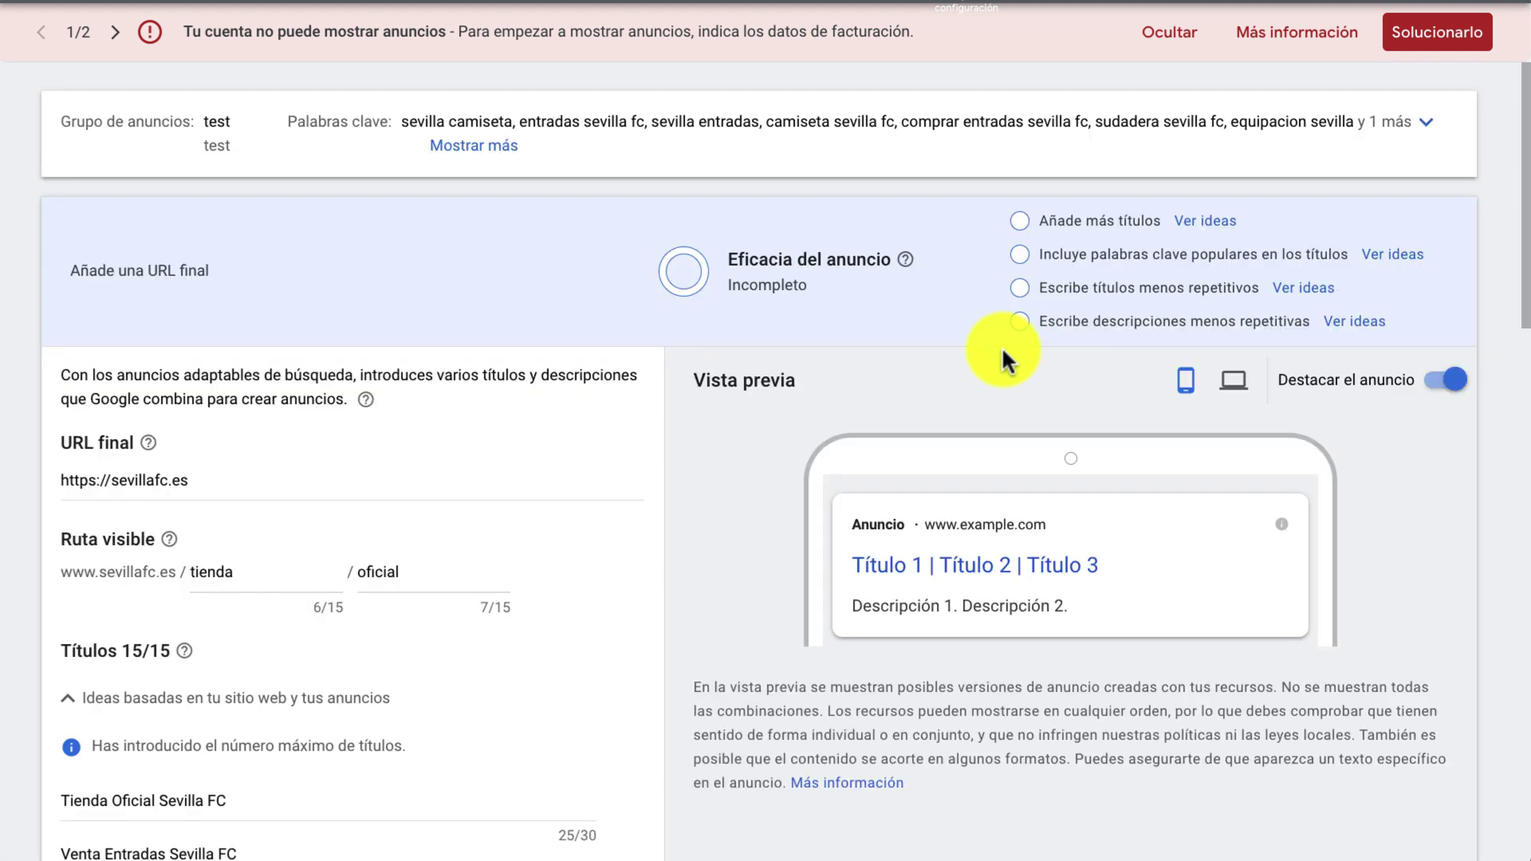
{"action": "scroll", "coordinate": [1002, 346], "scroll_direction": "down", "scroll_amount": 13}
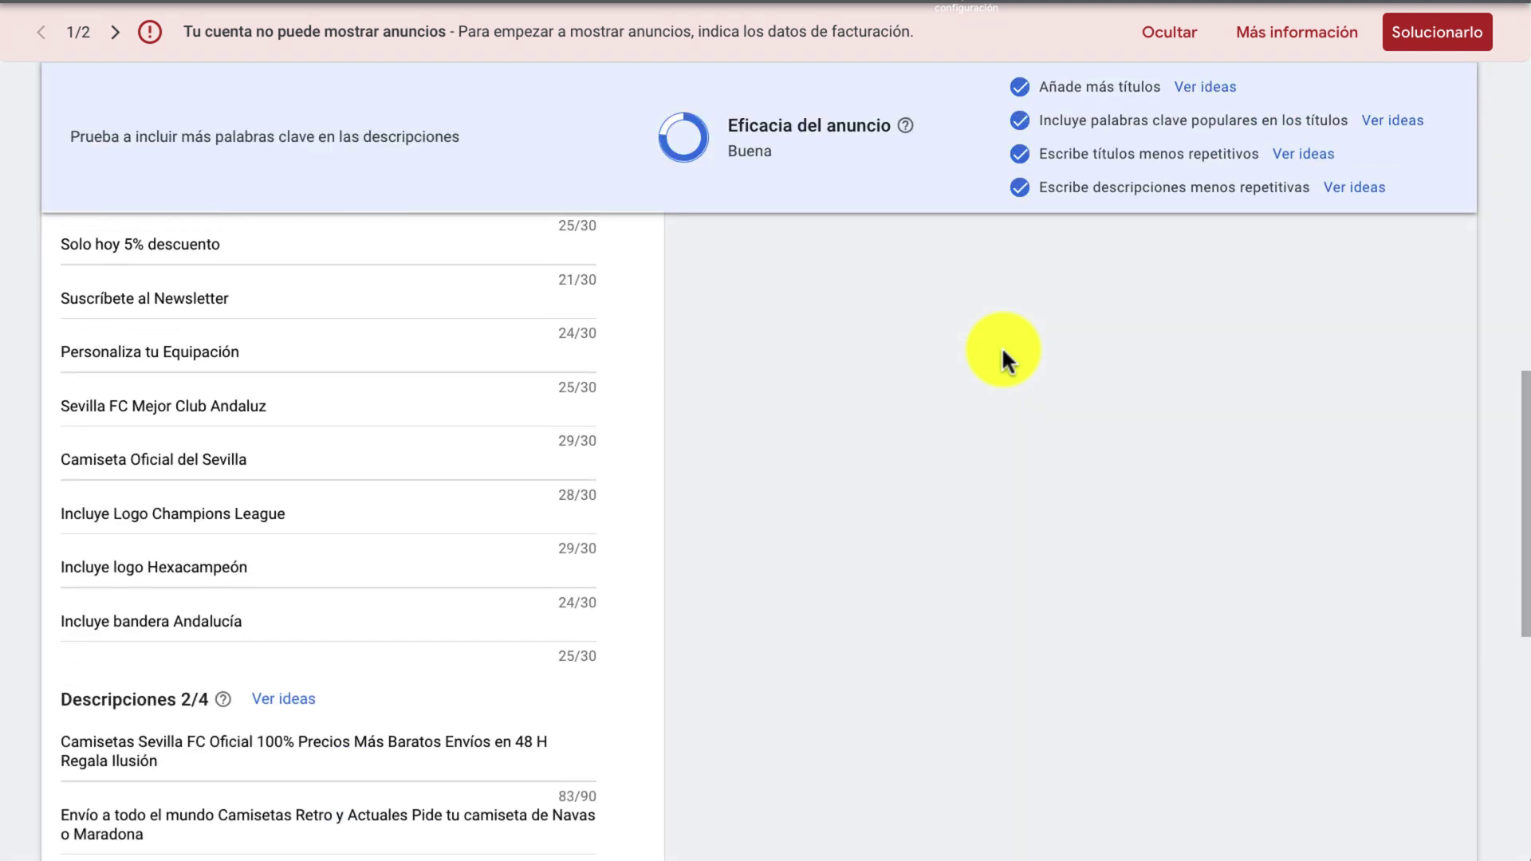
{"action": "scroll", "coordinate": [1003, 352], "scroll_direction": "up", "scroll_amount": 15}
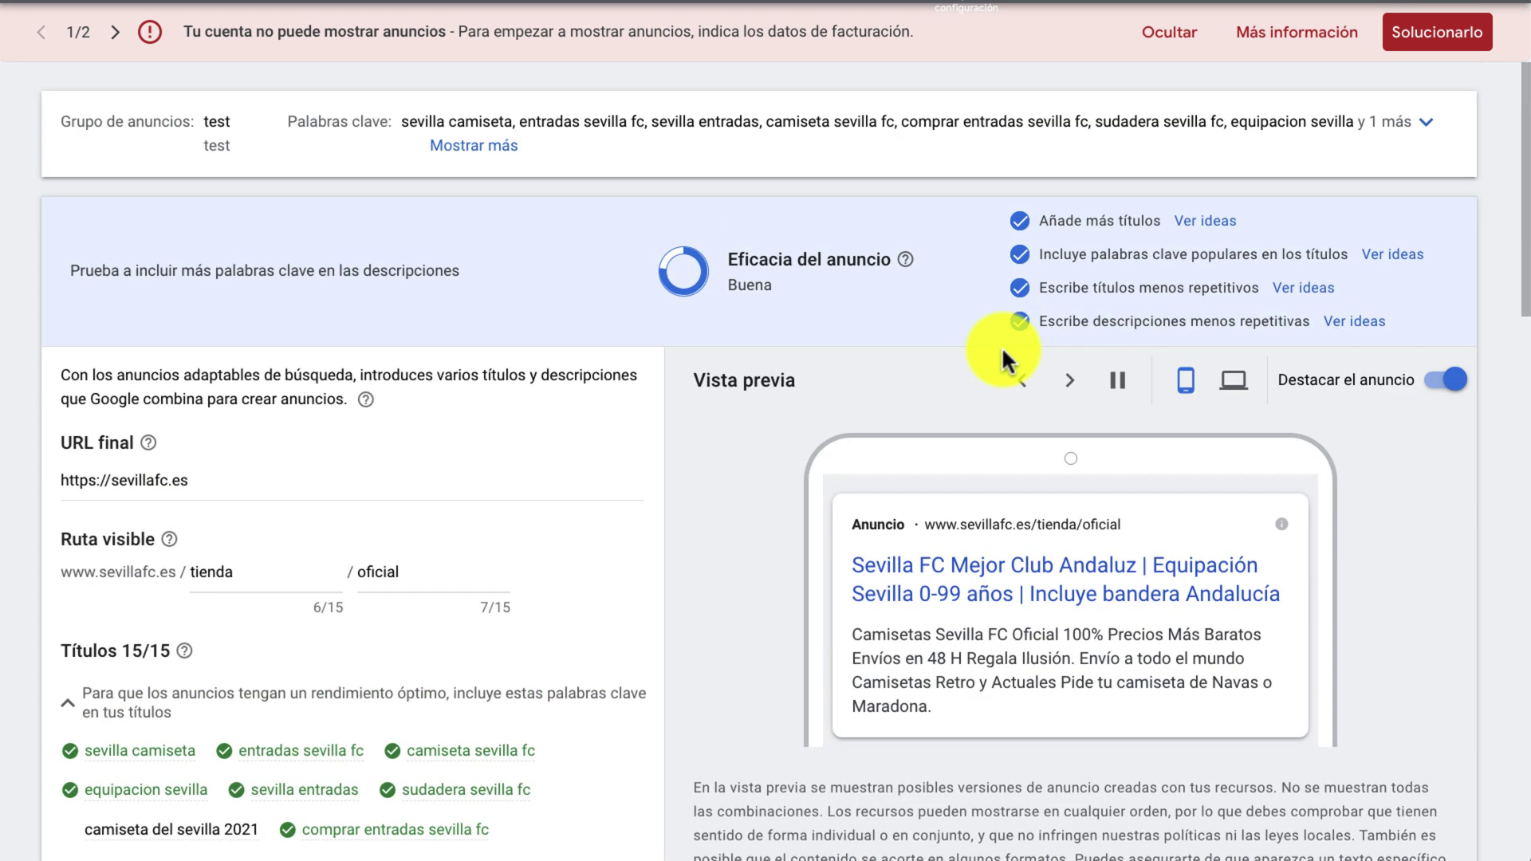
{"action": "left_click", "coordinate": [1069, 380]}
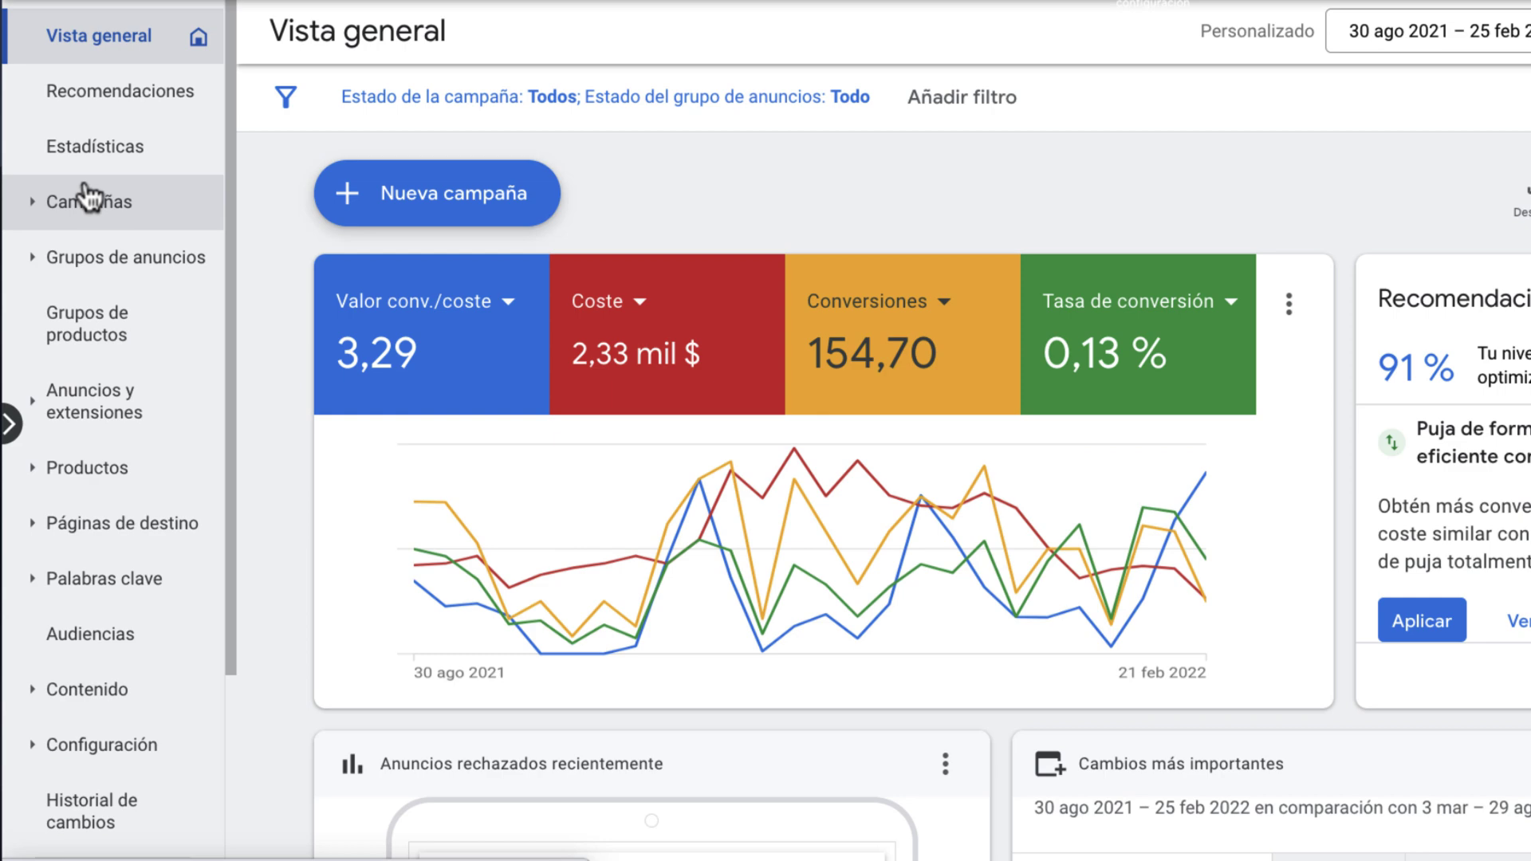
Step: List the ads of the account with existing data and examine the resource details of a responsive search ad
{"action": "left_click", "coordinate": [130, 421]}
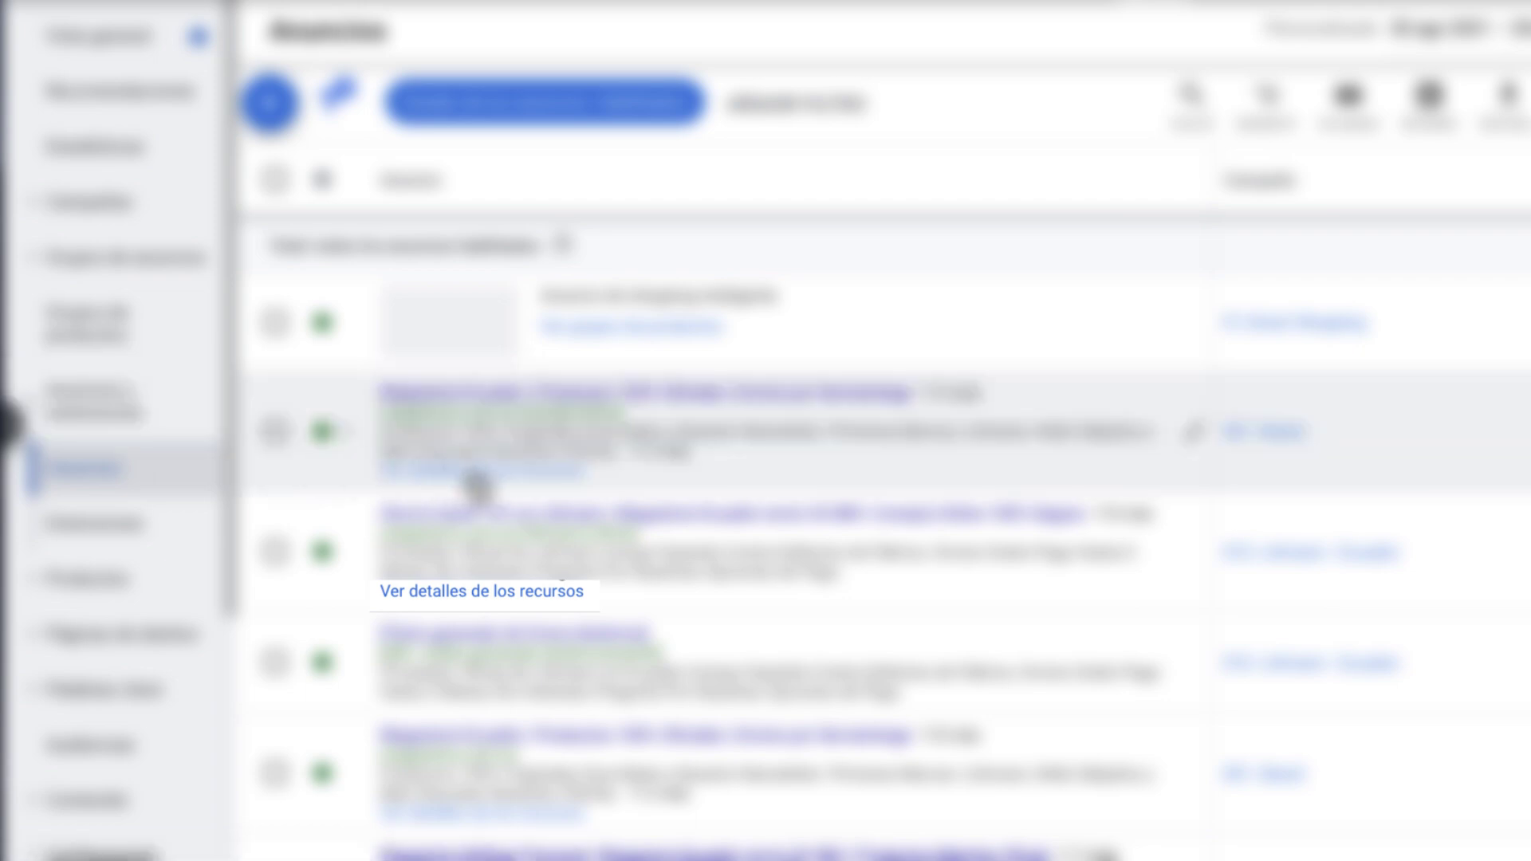
{"action": "left_click", "coordinate": [477, 477]}
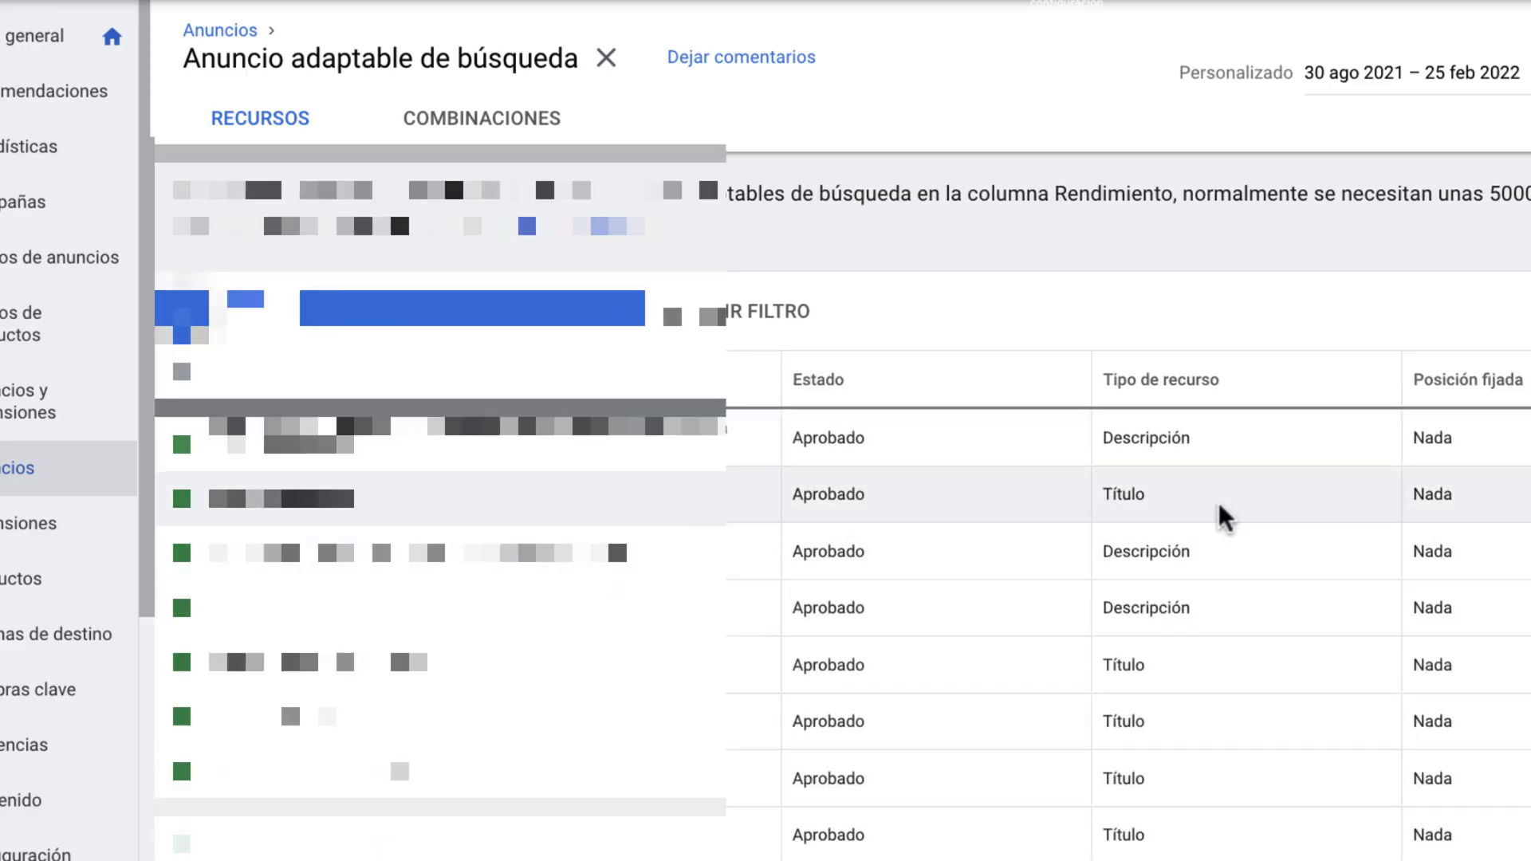
{"action": "scroll", "coordinate": [842, 511], "scroll_direction": "down", "scroll_amount": 3}
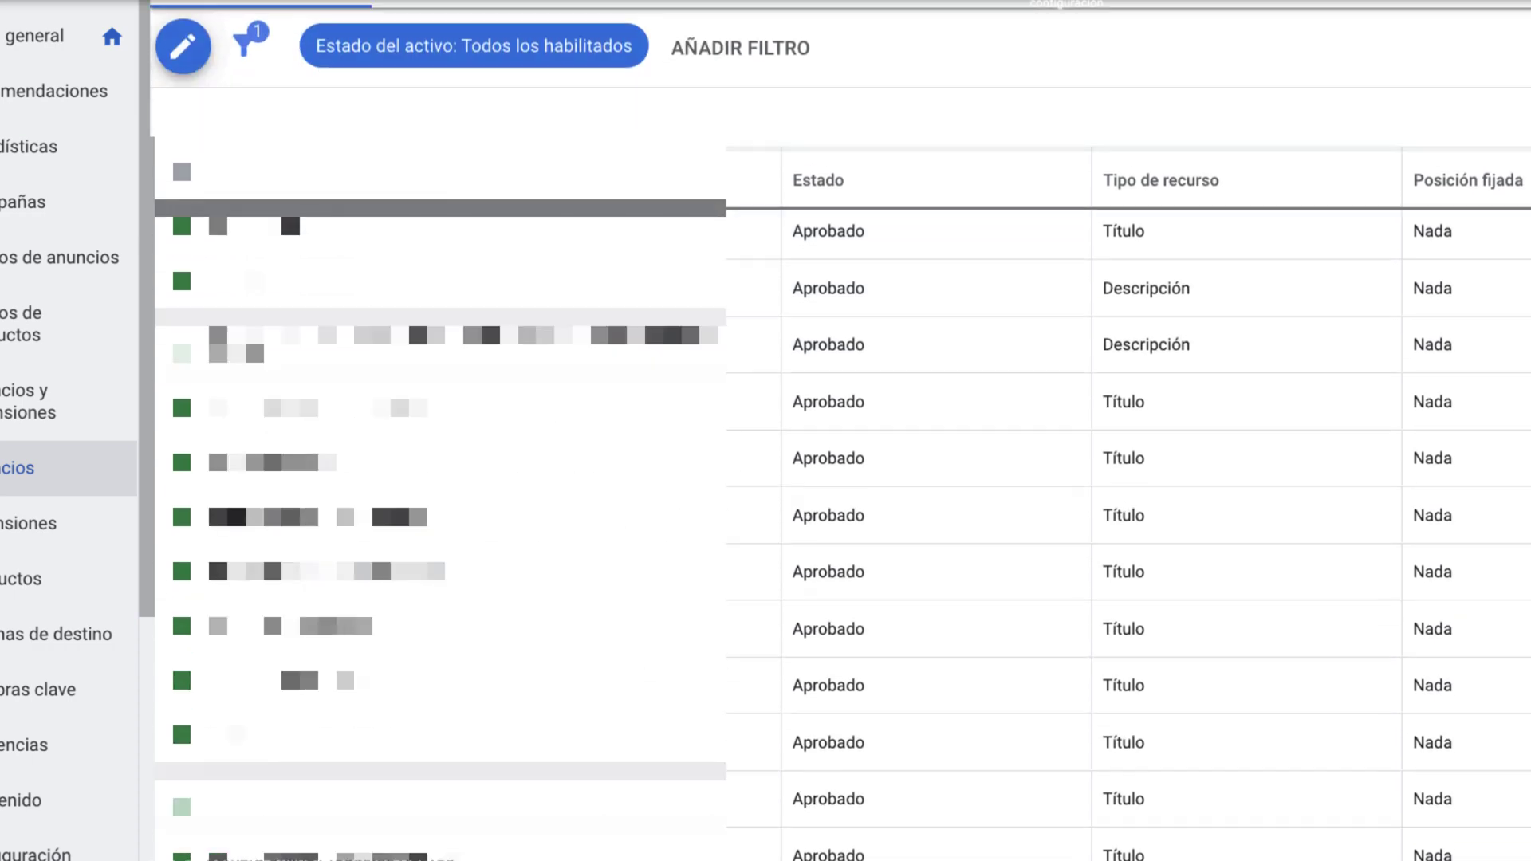
{"action": "scroll", "coordinate": [842, 510], "scroll_direction": "down", "scroll_amount": 5}
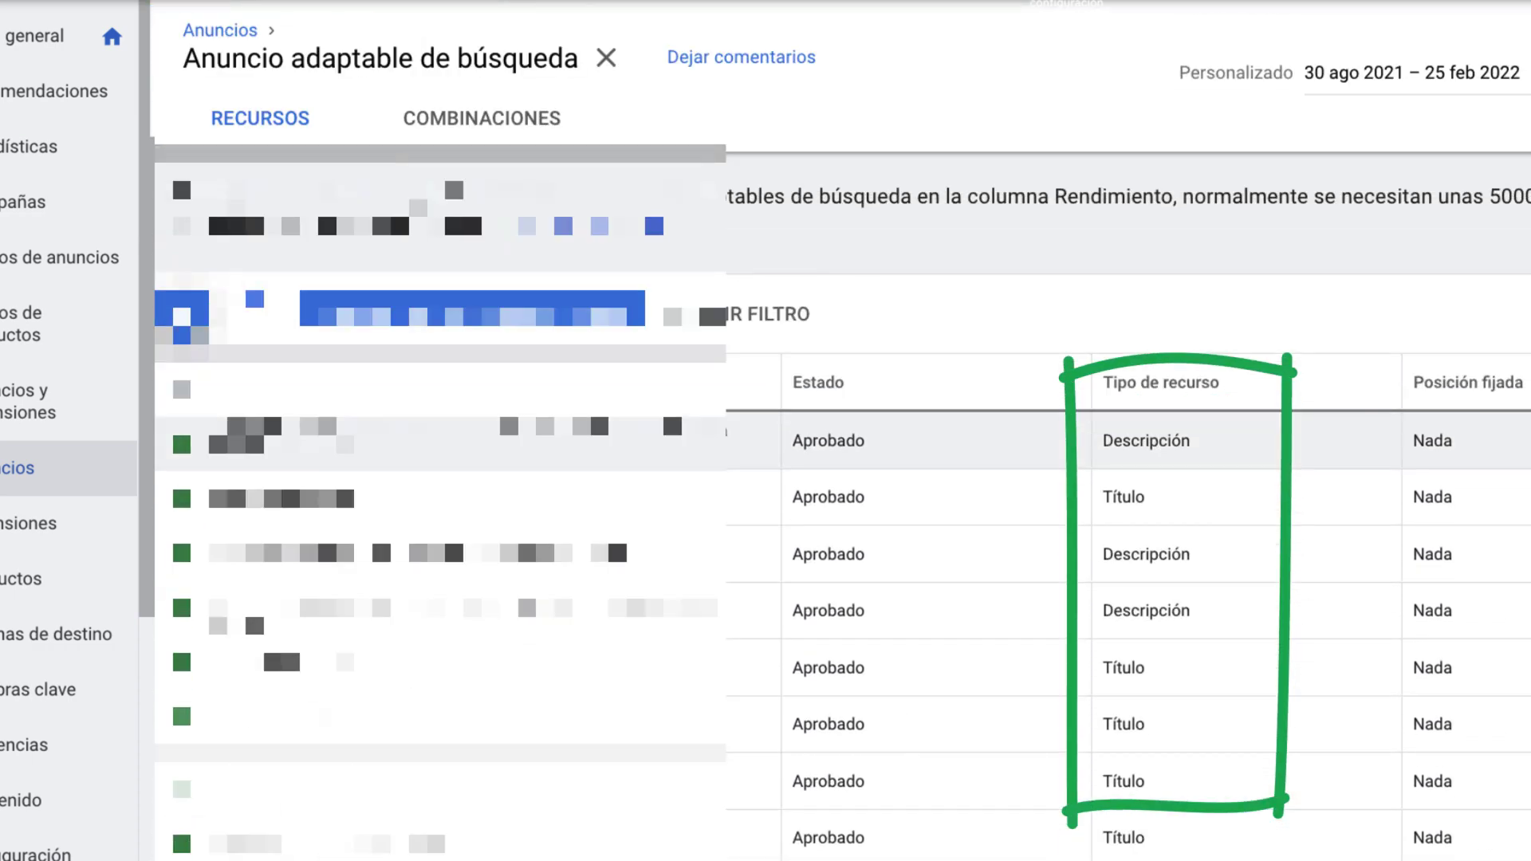
Step: Show the responsive search ad's combinations and check which periods the report offers, keeping the last 90 days
{"action": "left_click", "coordinate": [472, 132]}
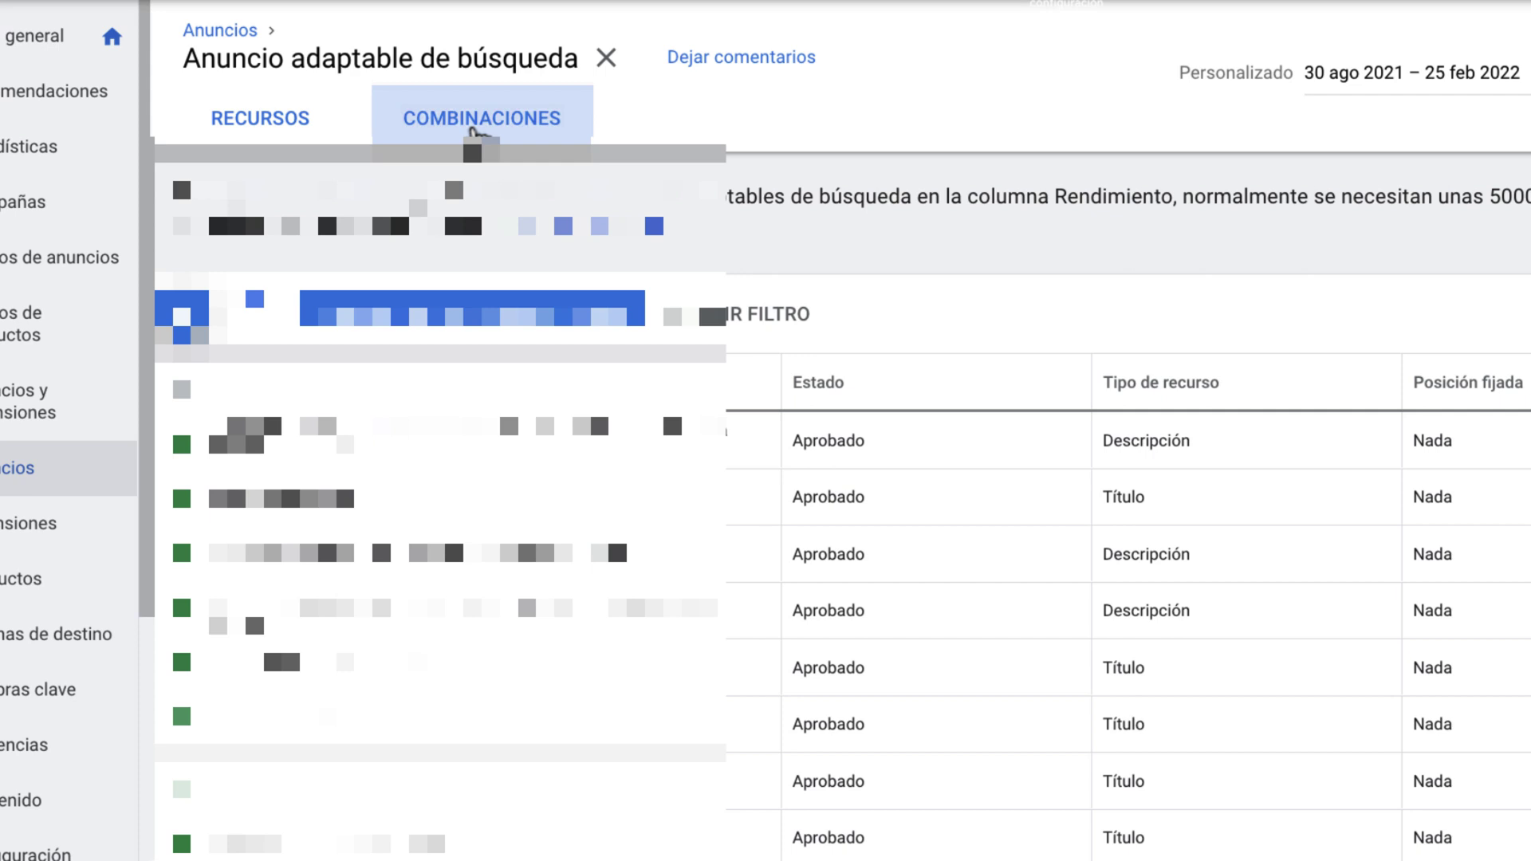
{"action": "left_click", "coordinate": [476, 133]}
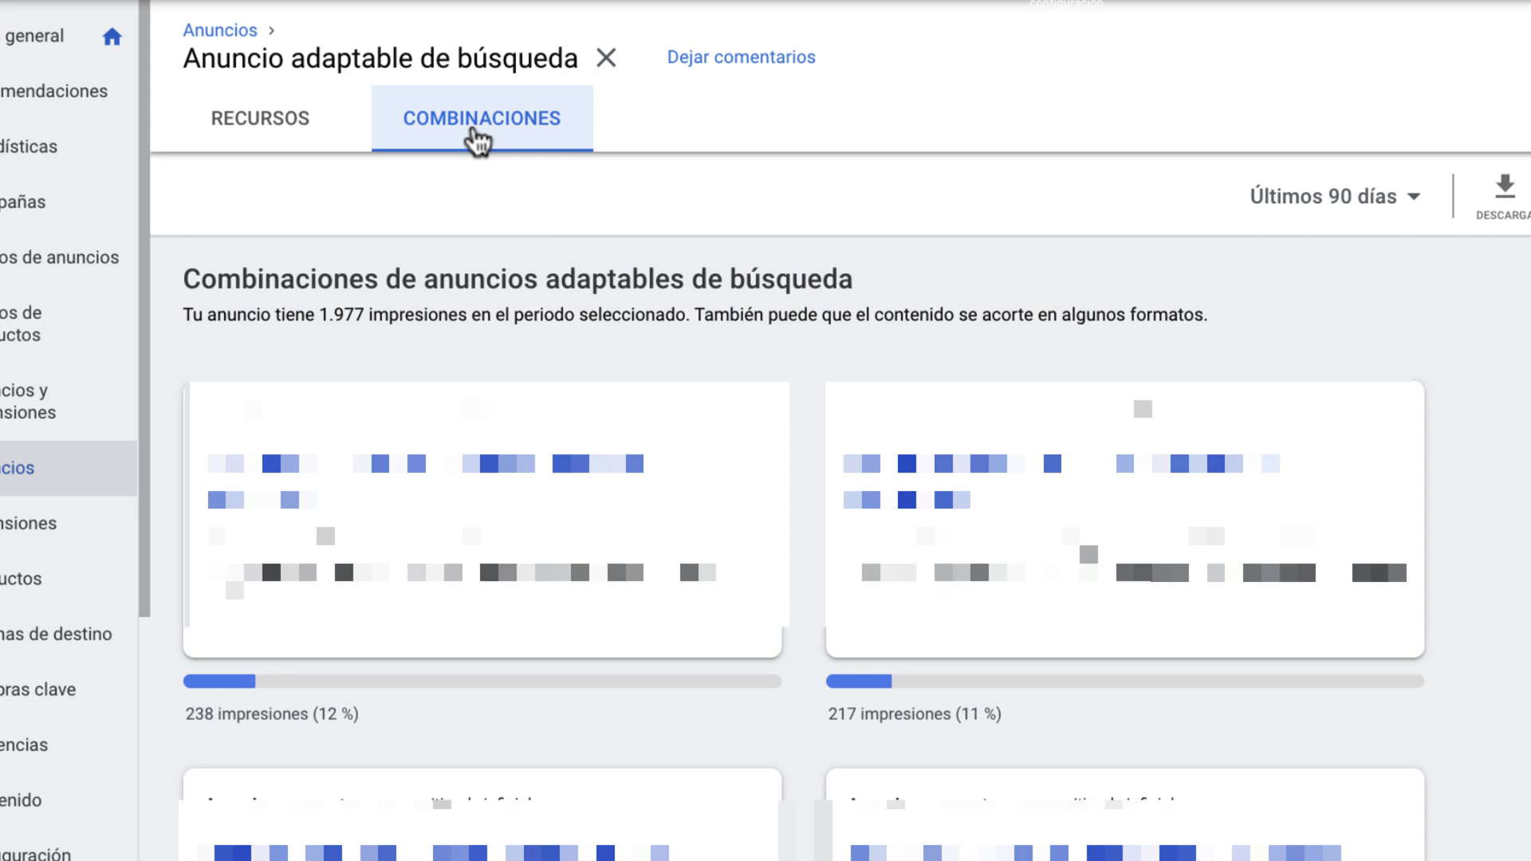
{"action": "left_click", "coordinate": [475, 137]}
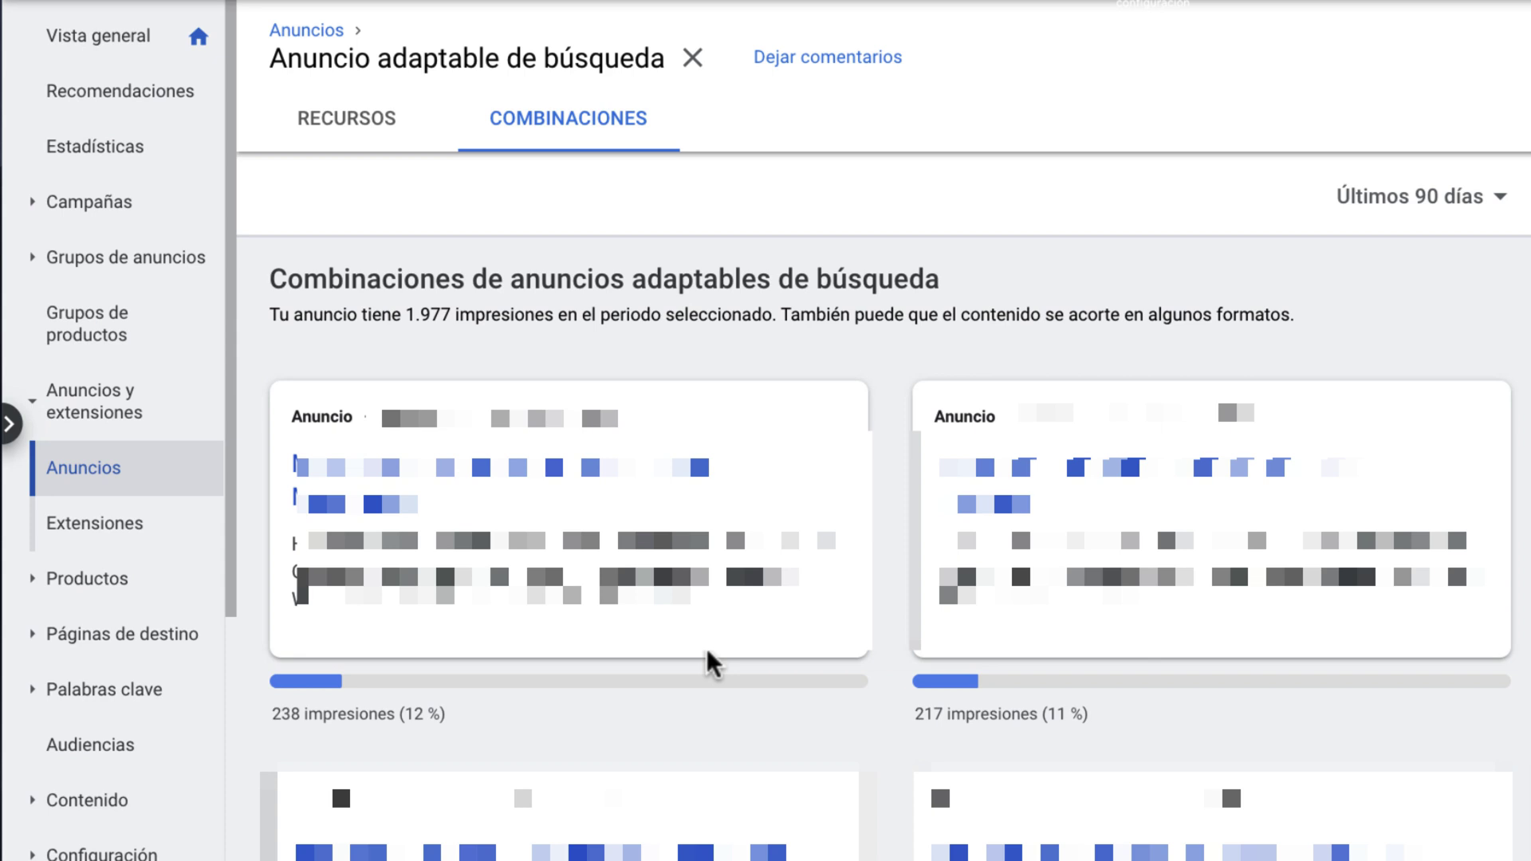
{"action": "left_click", "coordinate": [1415, 199]}
{"action": "left_click", "coordinate": [1415, 203]}
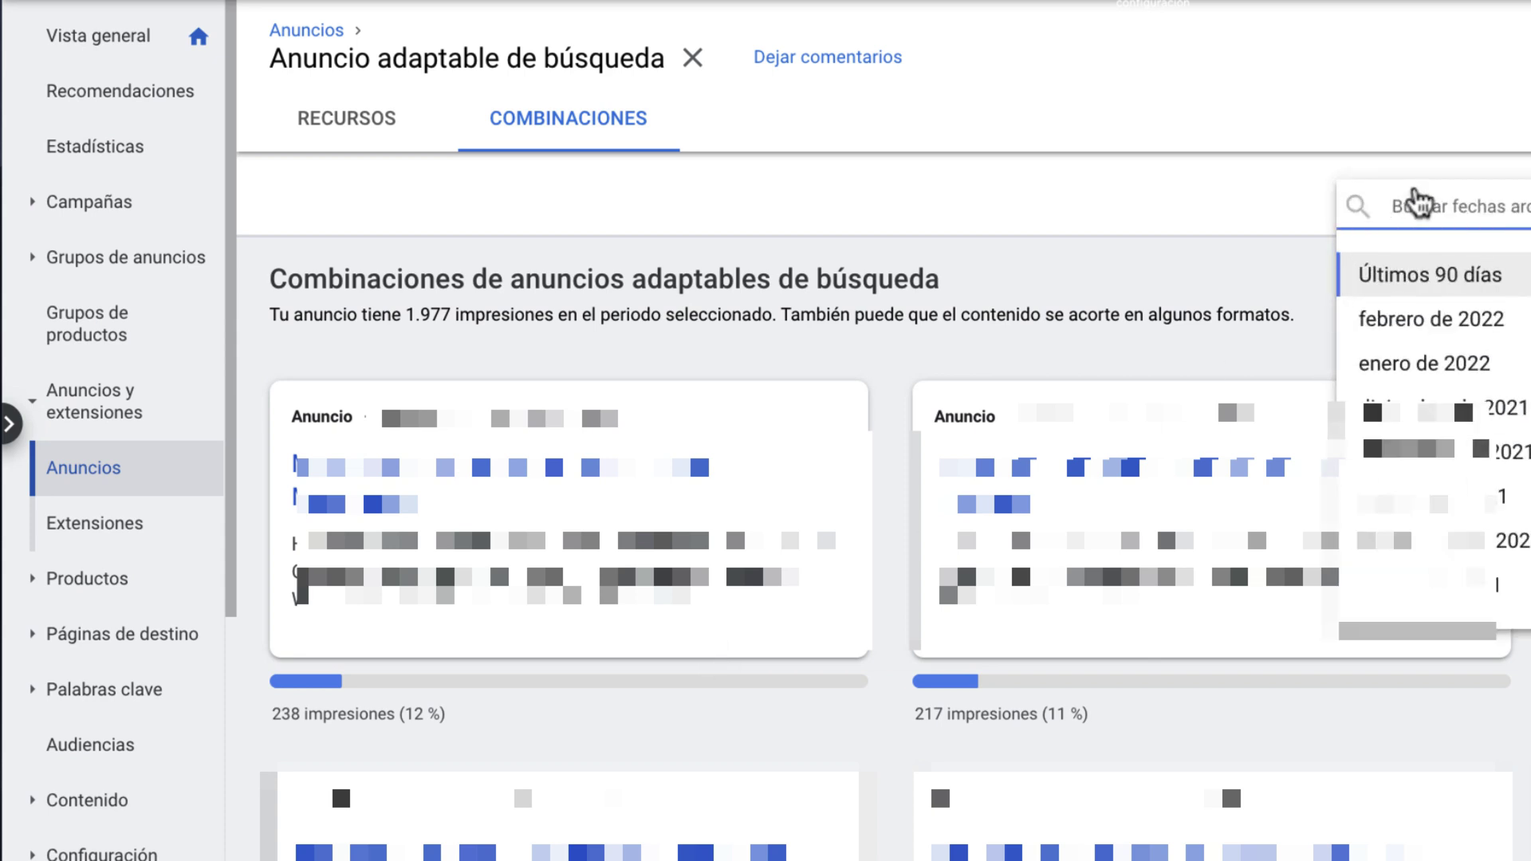
{"action": "left_click", "coordinate": [923, 307]}
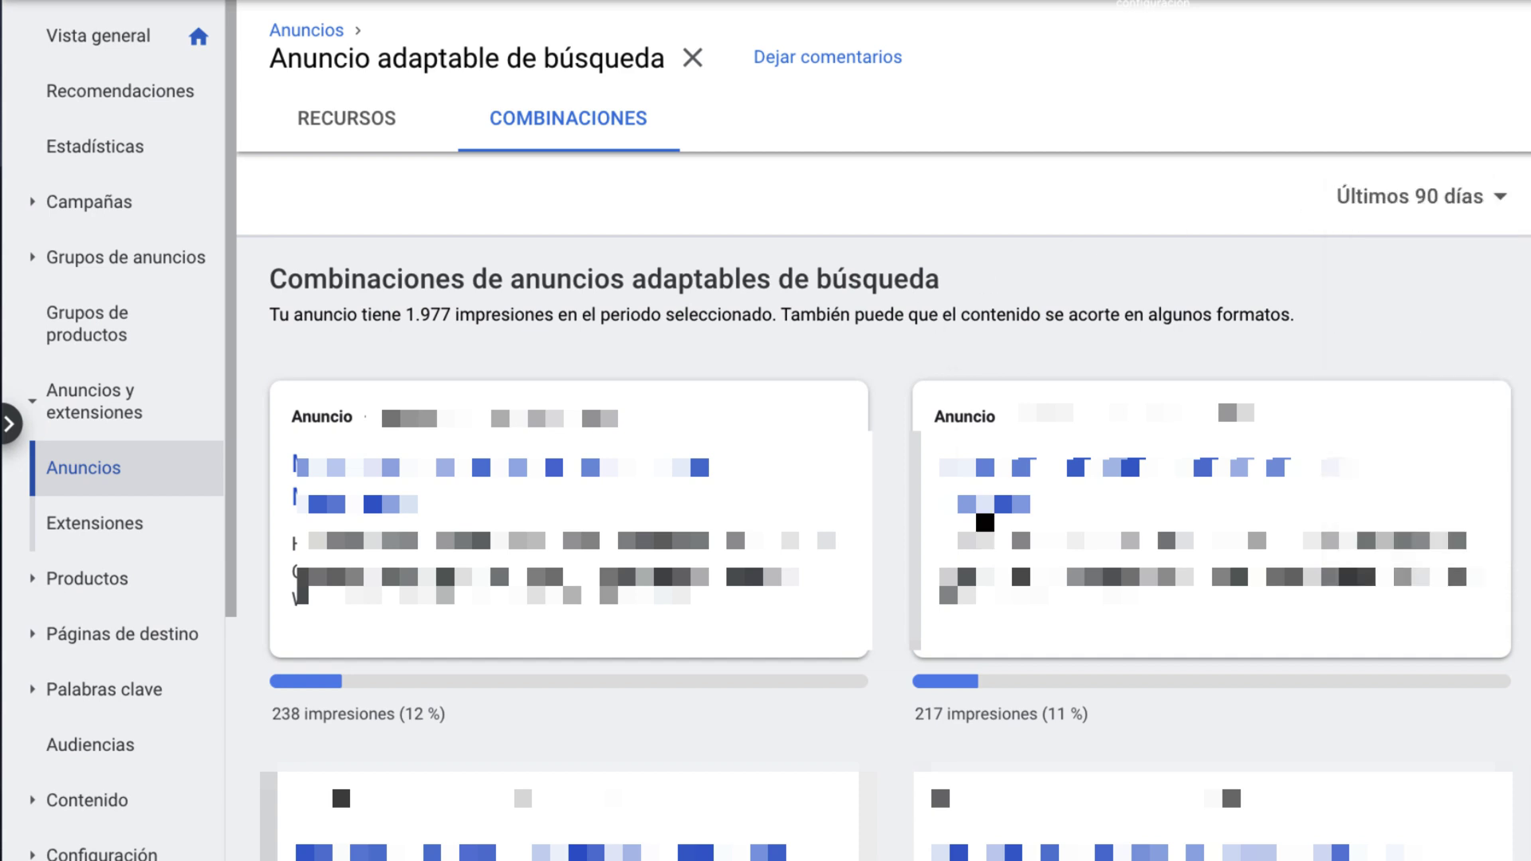